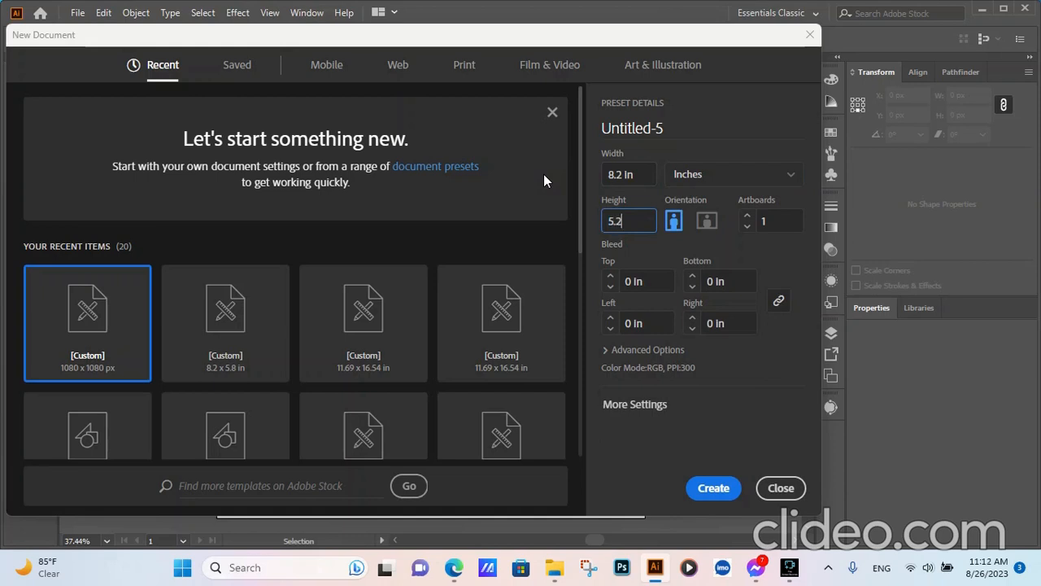
# Create a new one-artboard document 8.2 in wide and 5.8 in high.
pyautogui.press('BackSpace')
pyautogui.write('8')
pyautogui.click(708, 486)
pyautogui.scroll(3, 561, 399)
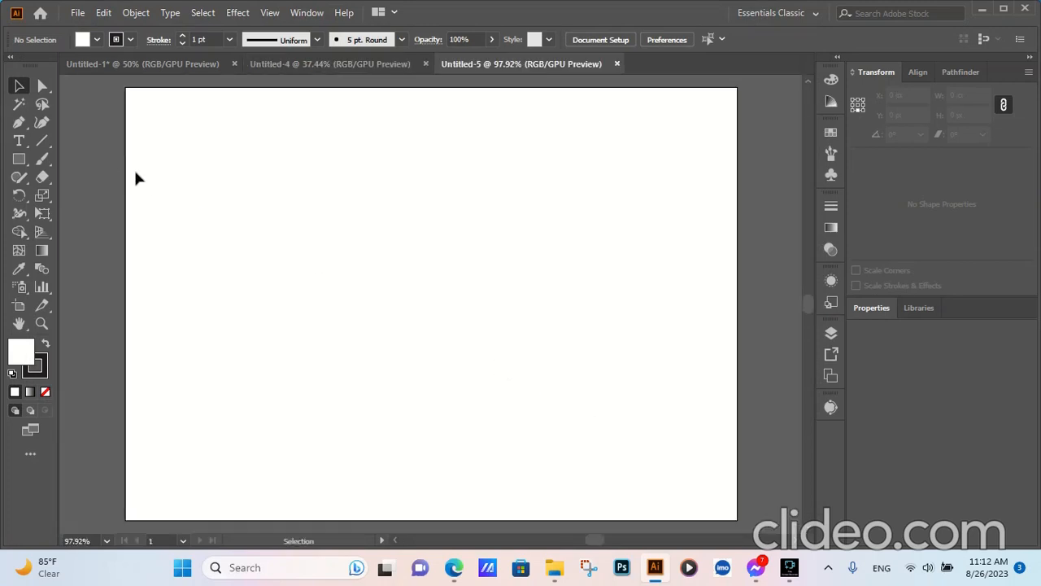
pyautogui.scroll(-2, 457, 331)
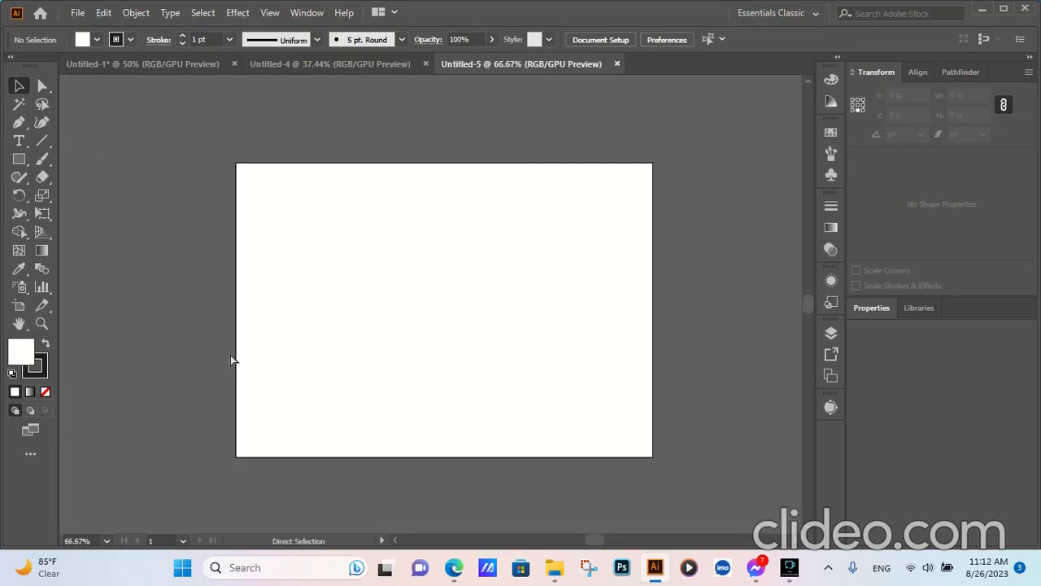
# Paste the copied colour swatches, logo and contact details and move them beside the artboard's left edge.
pyautogui.hotkey('ctrl', 'v')
pyautogui.moveTo(460, 228); pyautogui.dragTo(165, 222)
pyautogui.click(196, 161)
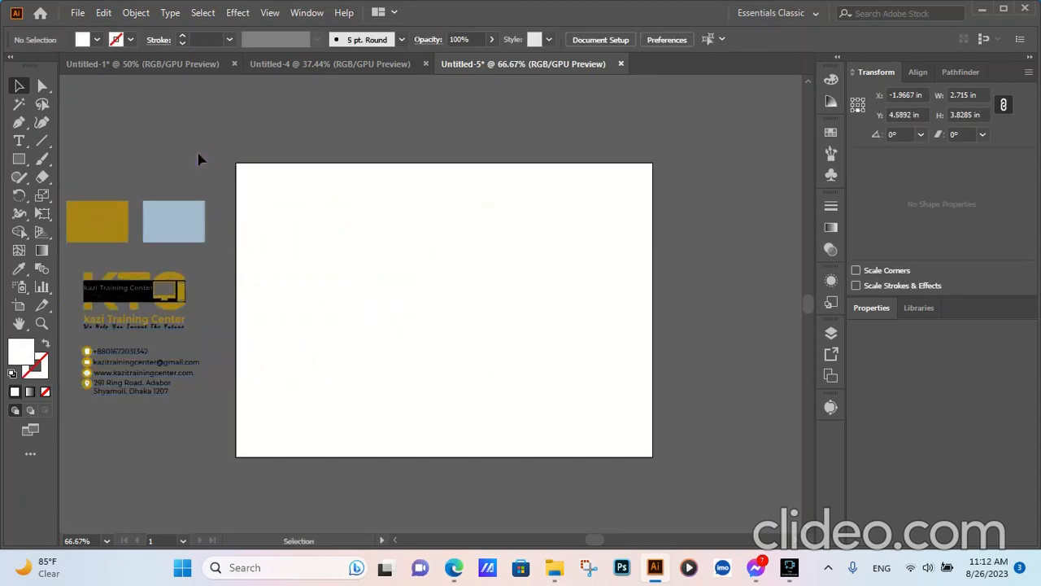
# Draw a white 8.2 x 5.8 in rectangle that covers the whole artboard.
pyautogui.click(18, 159)
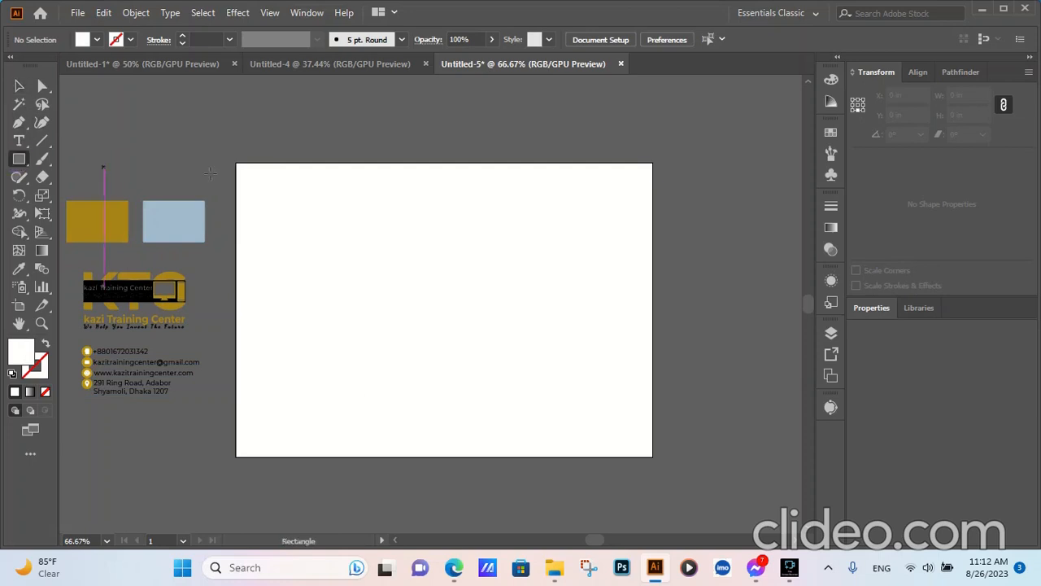
pyautogui.moveTo(236, 165); pyautogui.dragTo(654, 458)
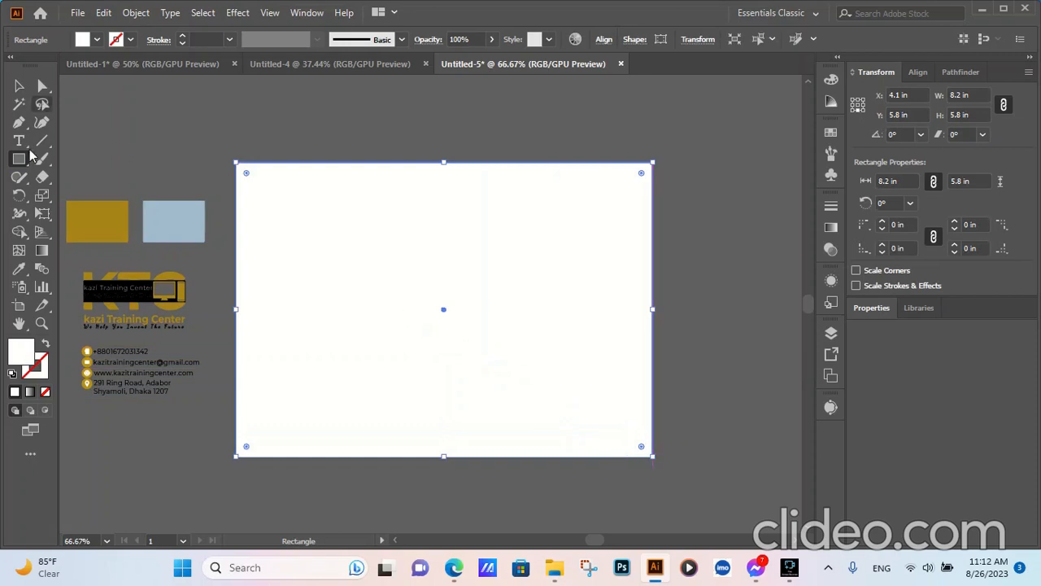
pyautogui.click(20, 87)
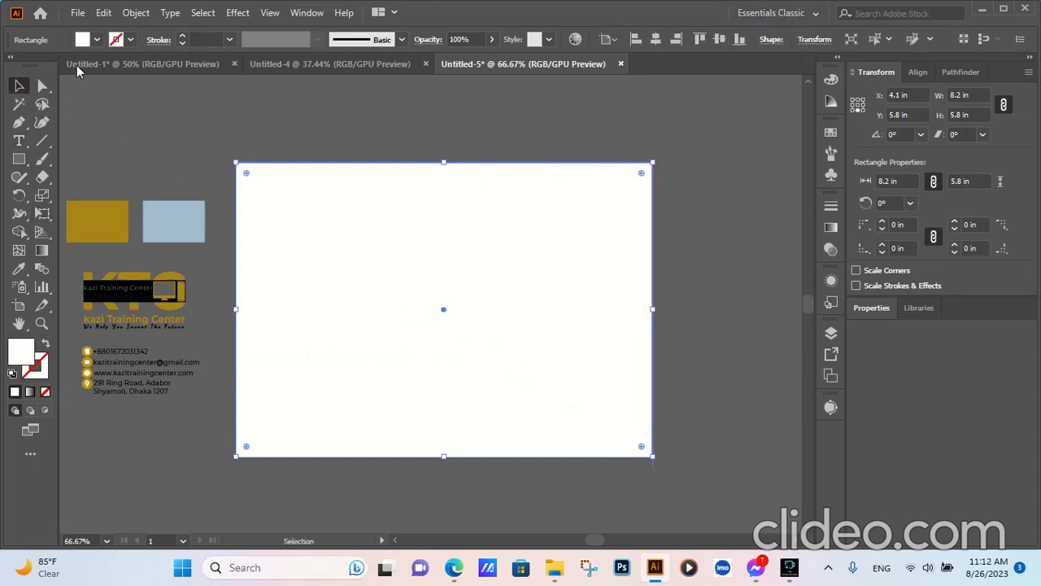
# Offset the rectangle's path by -0.25 in with miter joins and convert the inner rectangle into guides.
pyautogui.click(133, 13)
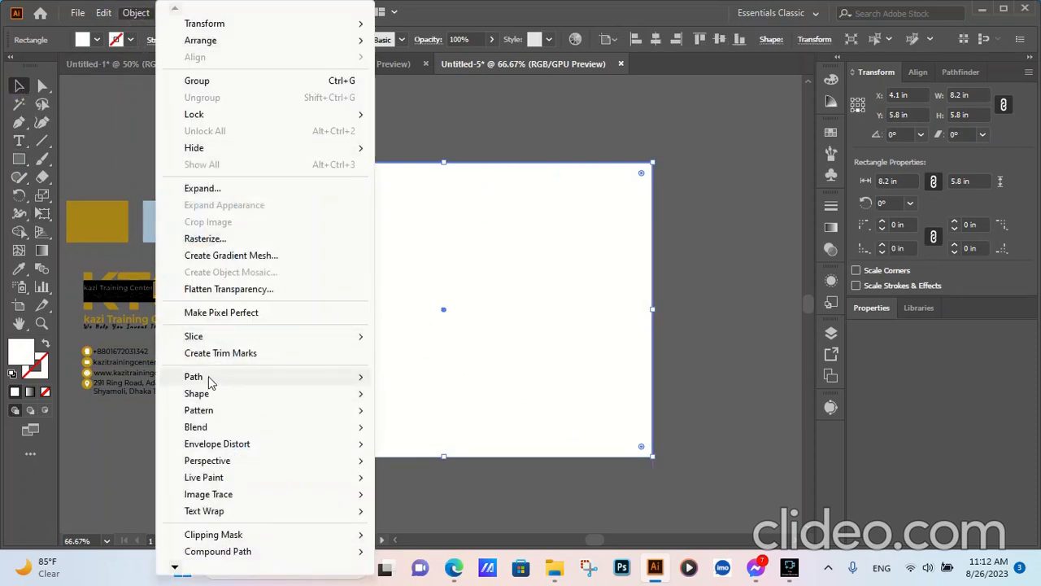
pyautogui.moveTo(209, 378)
pyautogui.click(423, 435)
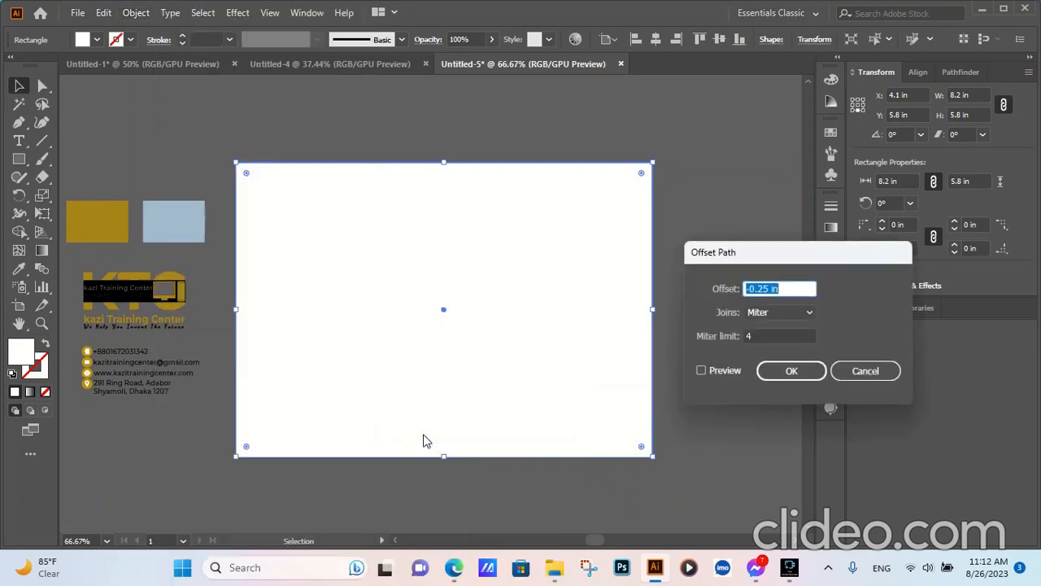
pyautogui.click(709, 370)
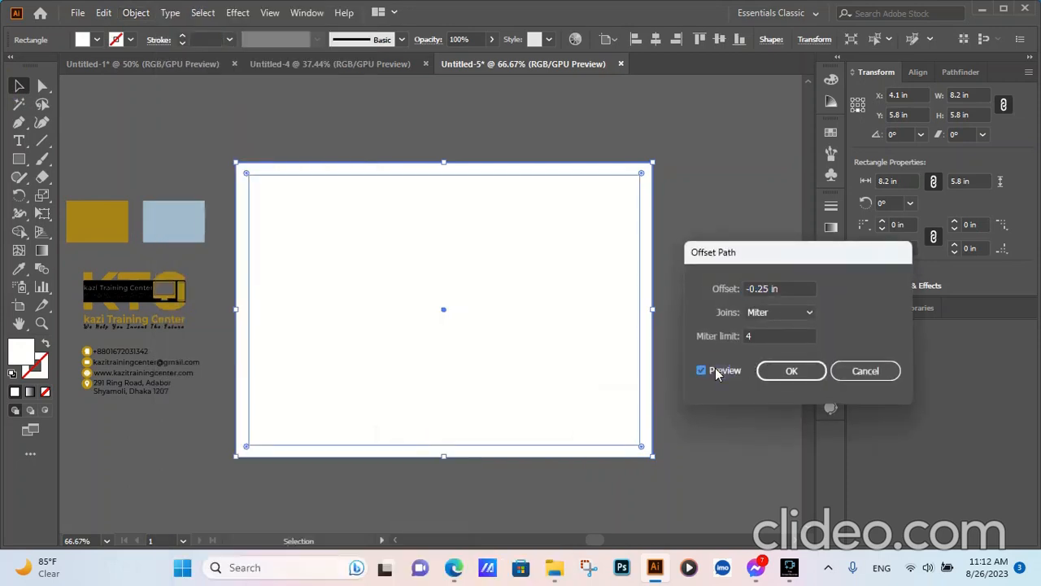
pyautogui.click(791, 370)
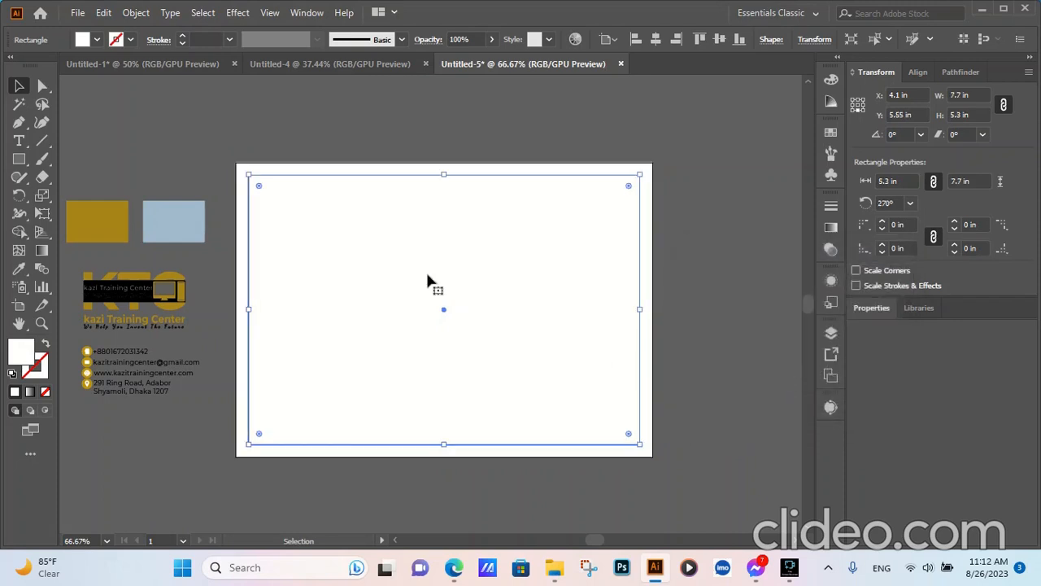
pyautogui.rightClick(392, 260)
pyautogui.click(447, 430)
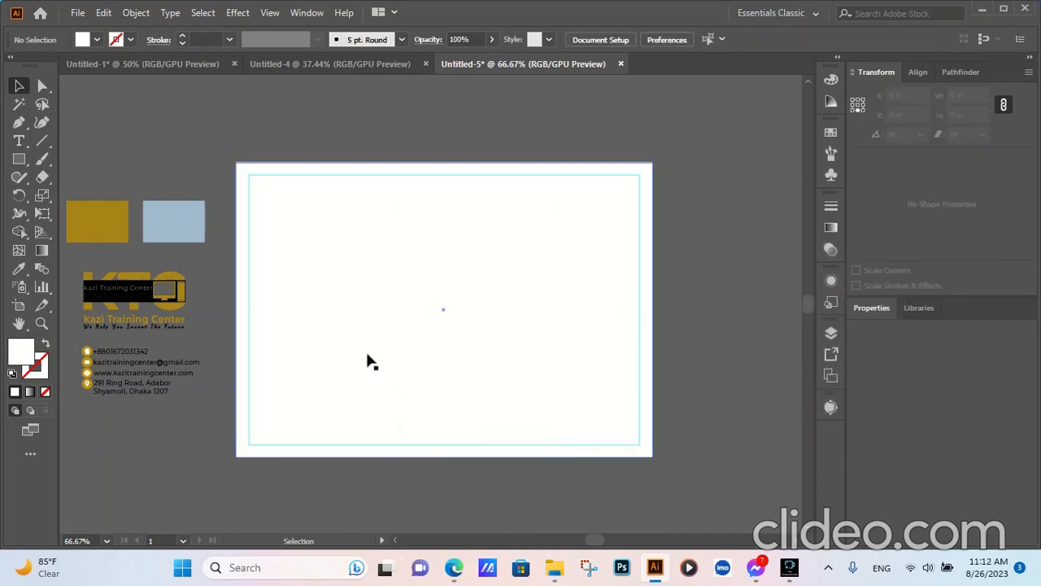
# Place the Pexels photo of the woman in the flower boat from the Stationery folder into the document.
pyautogui.click(78, 13)
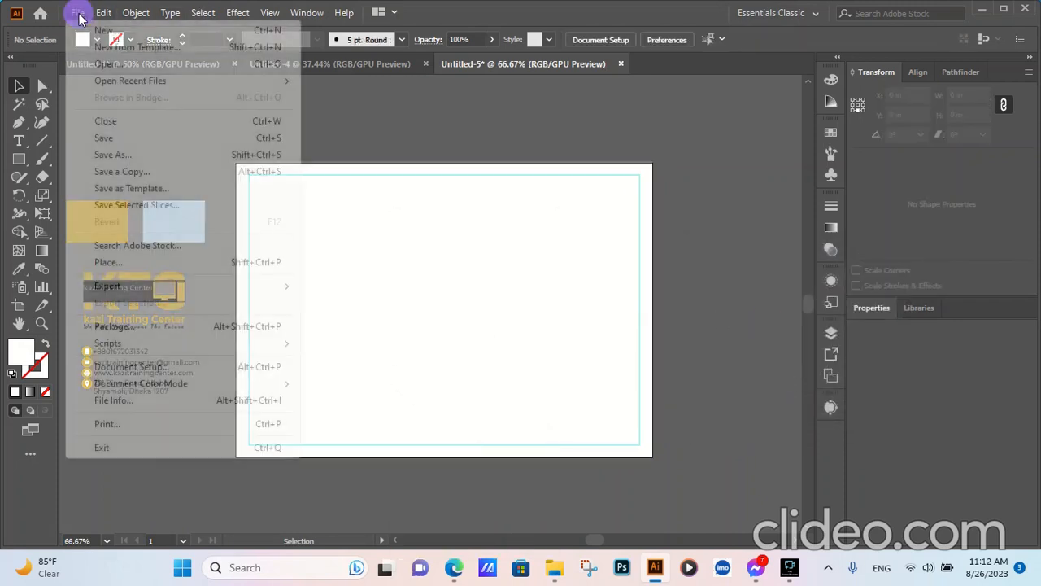
pyautogui.click(112, 262)
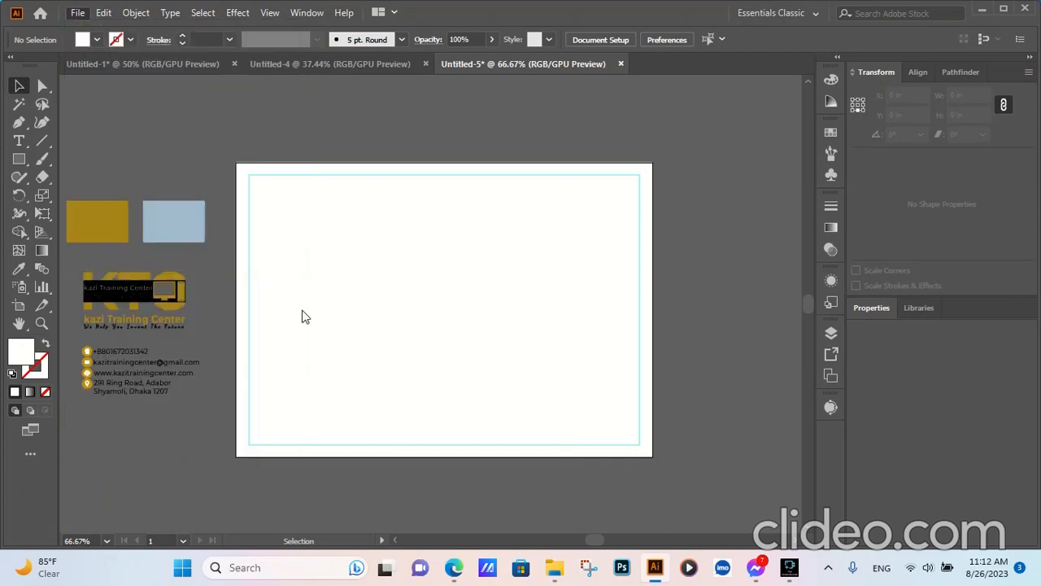
pyautogui.scroll(-10, 309, 220)
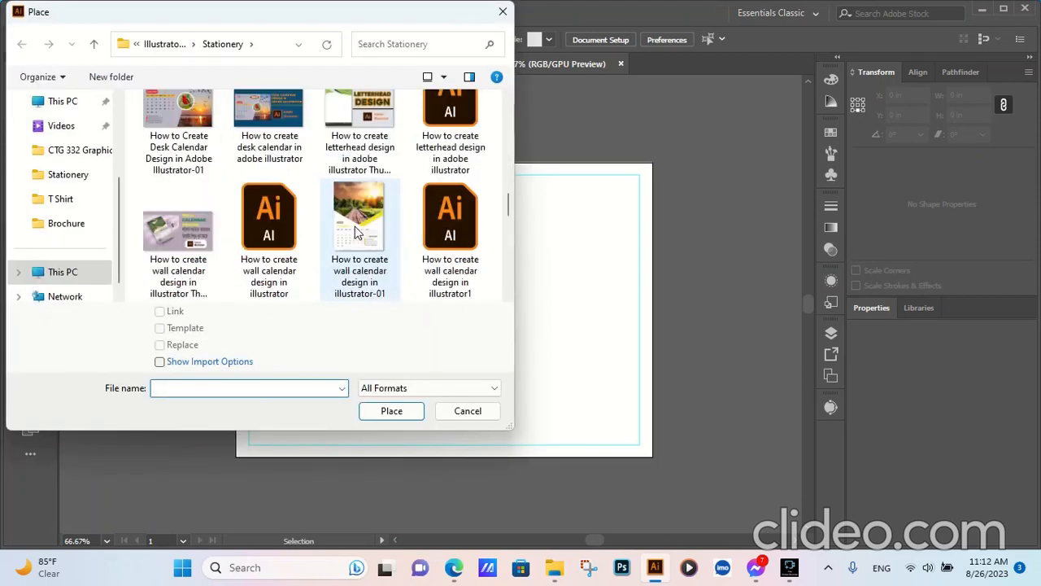
pyautogui.scroll(-5, 393, 254)
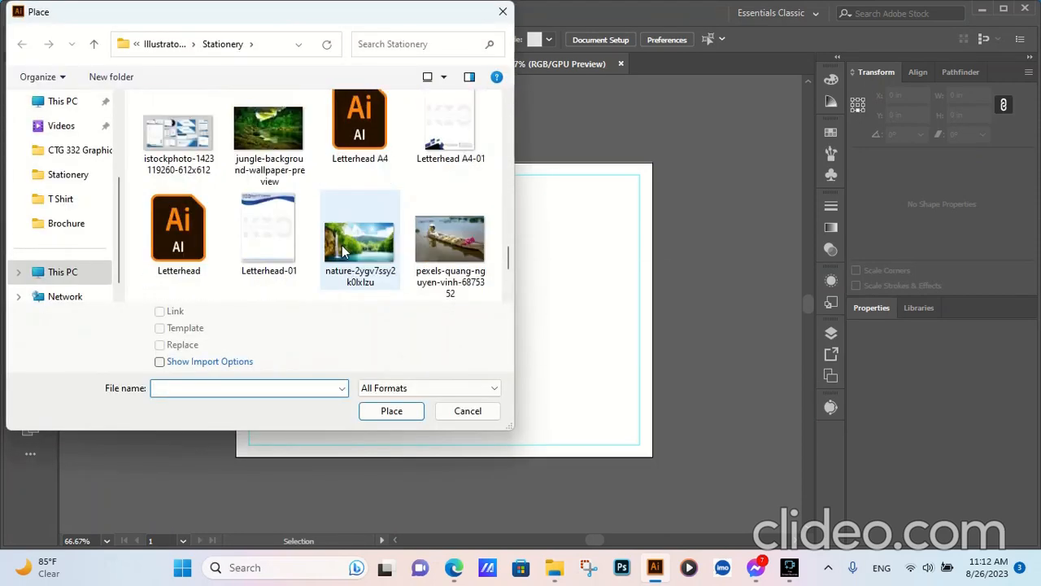
pyautogui.click(435, 244)
pyautogui.click(391, 411)
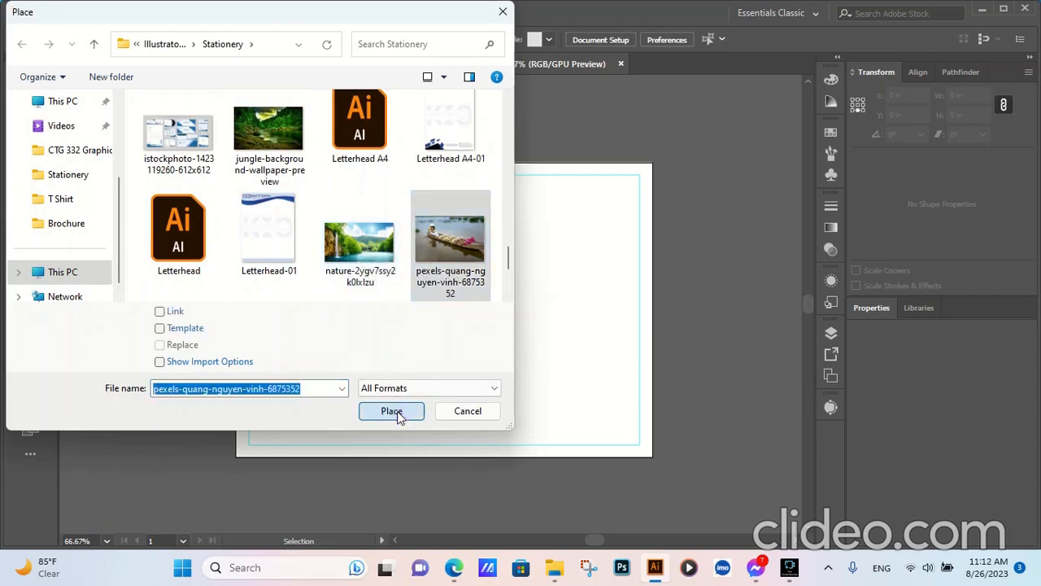
pyautogui.click(286, 253)
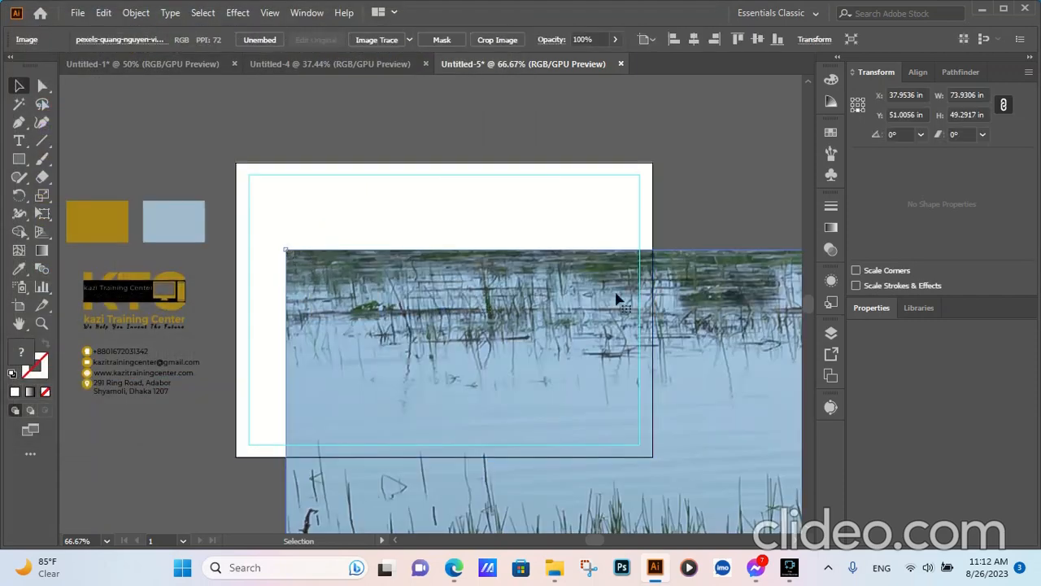
# Scale the placed photo proportionally to a width of 9 in.
pyautogui.click(976, 93)
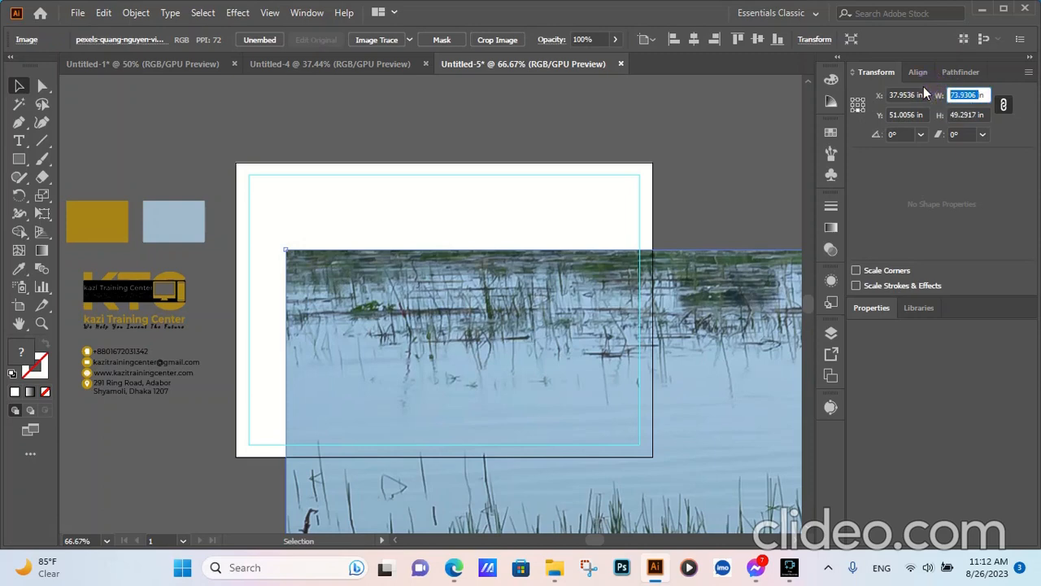
pyautogui.write('9')
pyautogui.press('Return')
pyautogui.click(747, 198)
# Move the shrunken photo onto the artboard, leaving a strip of the white rectangle exposed above it.
pyautogui.scroll(-2, 561, 252)
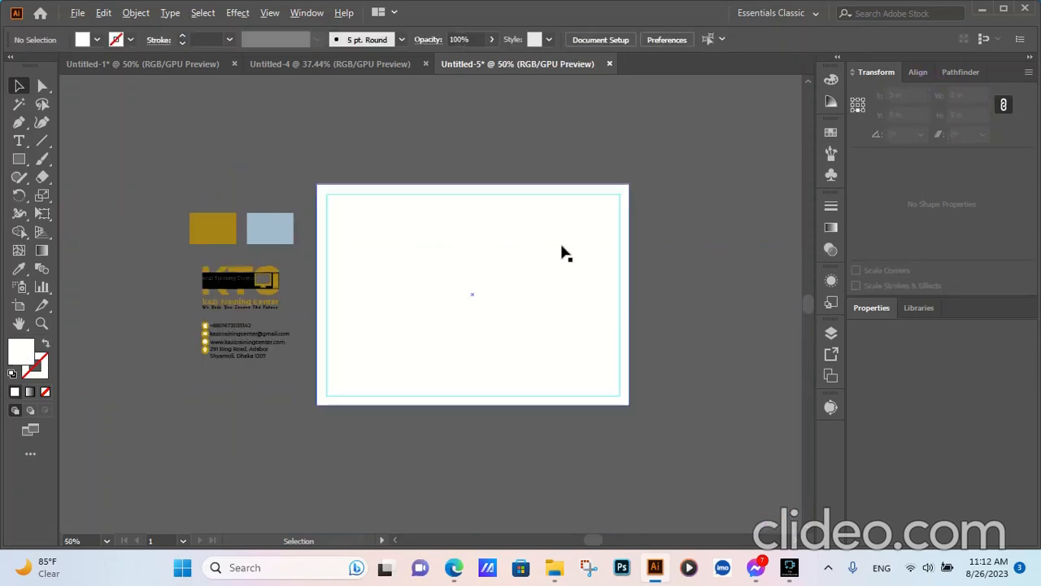
pyautogui.scroll(-4, 560, 260)
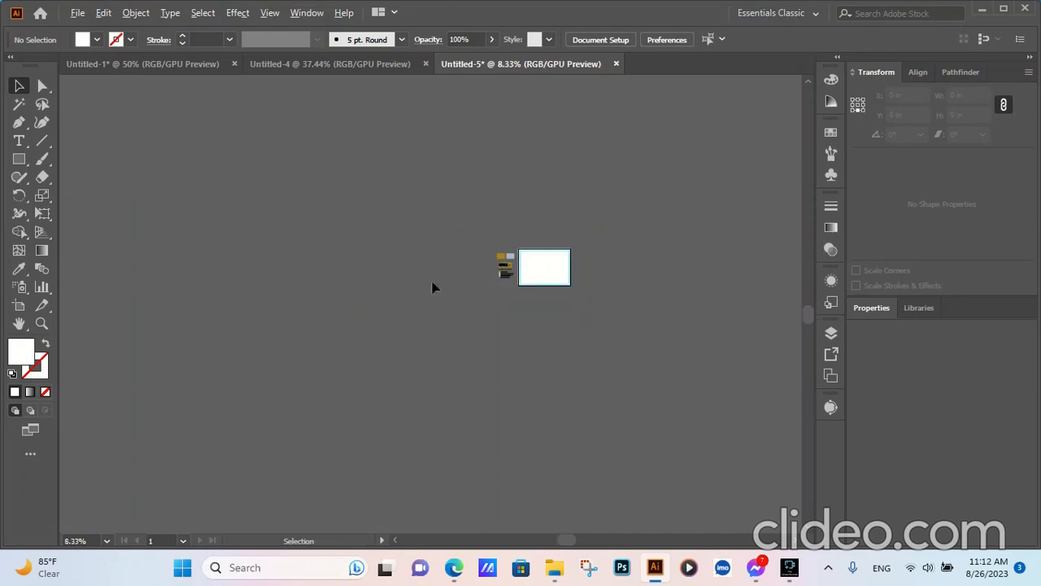
pyautogui.scroll(-2, 327, 317)
pyautogui.scroll(1, 504, 431)
pyautogui.moveTo(550, 442); pyautogui.dragTo(404, 236)
pyautogui.scroll(6, 379, 207)
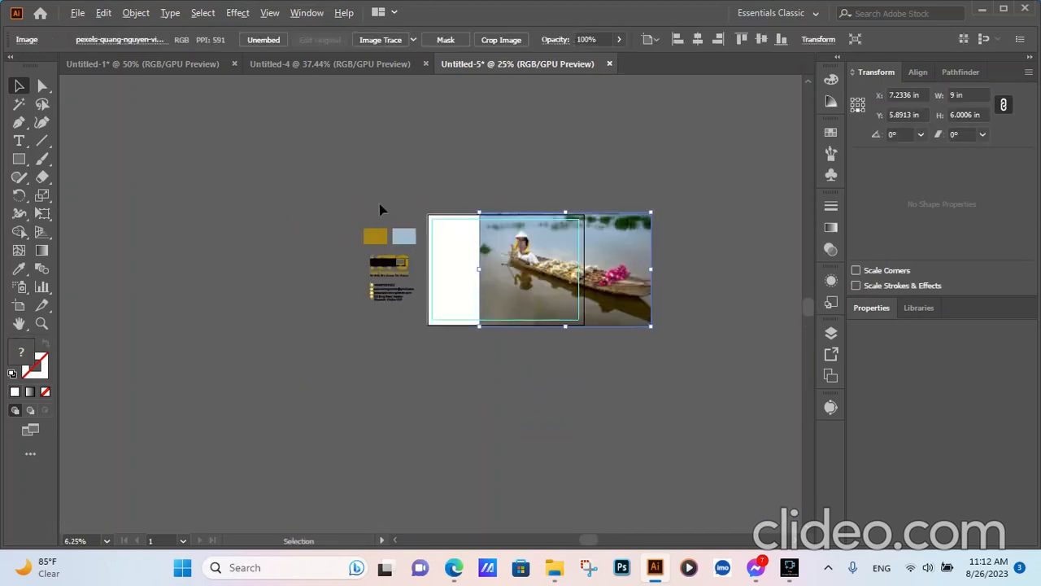
pyautogui.moveTo(651, 281); pyautogui.dragTo(561, 286)
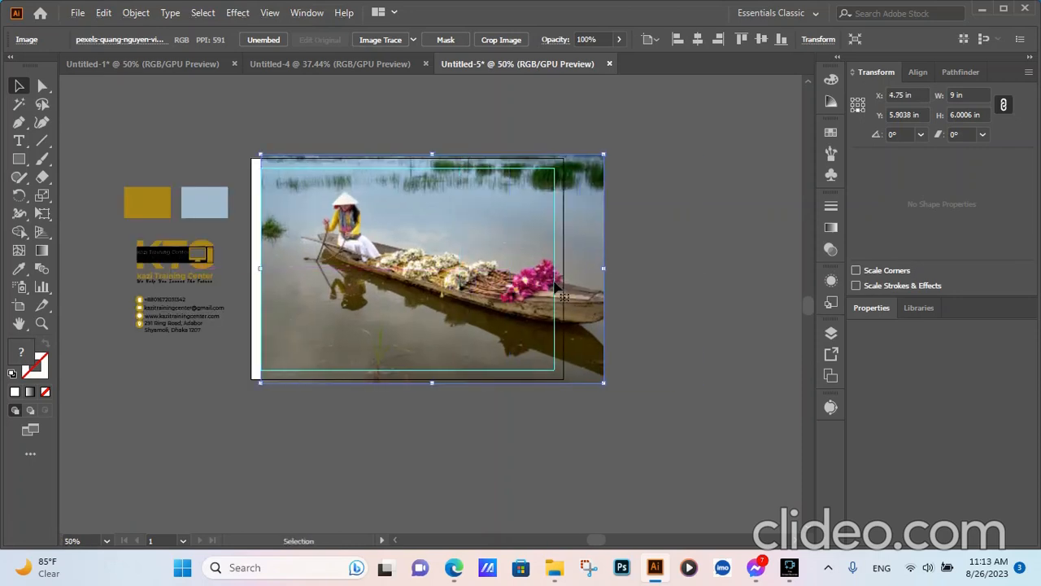
pyautogui.scroll(1, 470, 267)
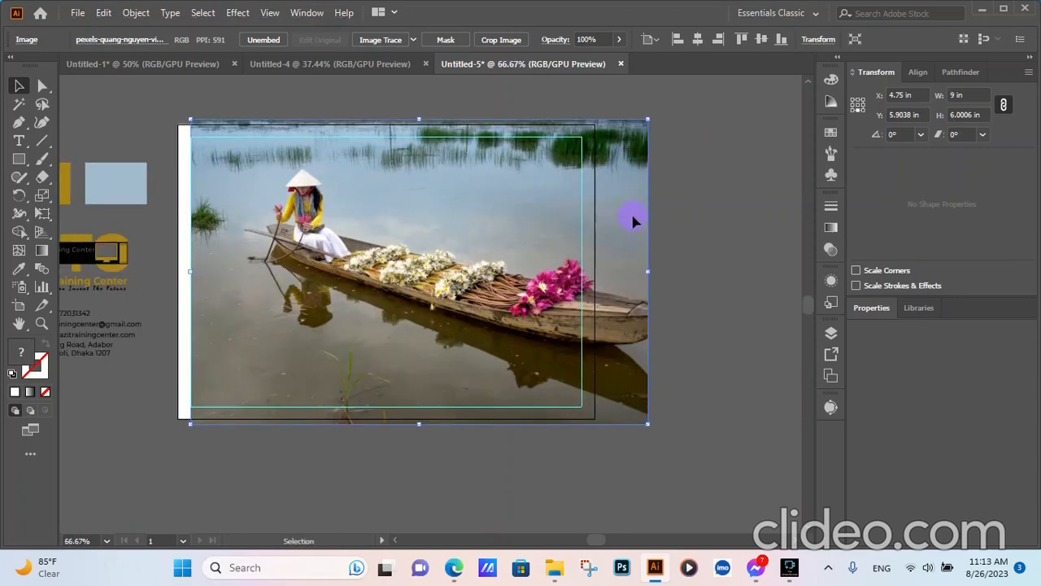
pyautogui.moveTo(632, 216); pyautogui.dragTo(614, 262)
# Arrange the white artboard-sized rectangle in front of the photo.
pyautogui.click(467, 161)
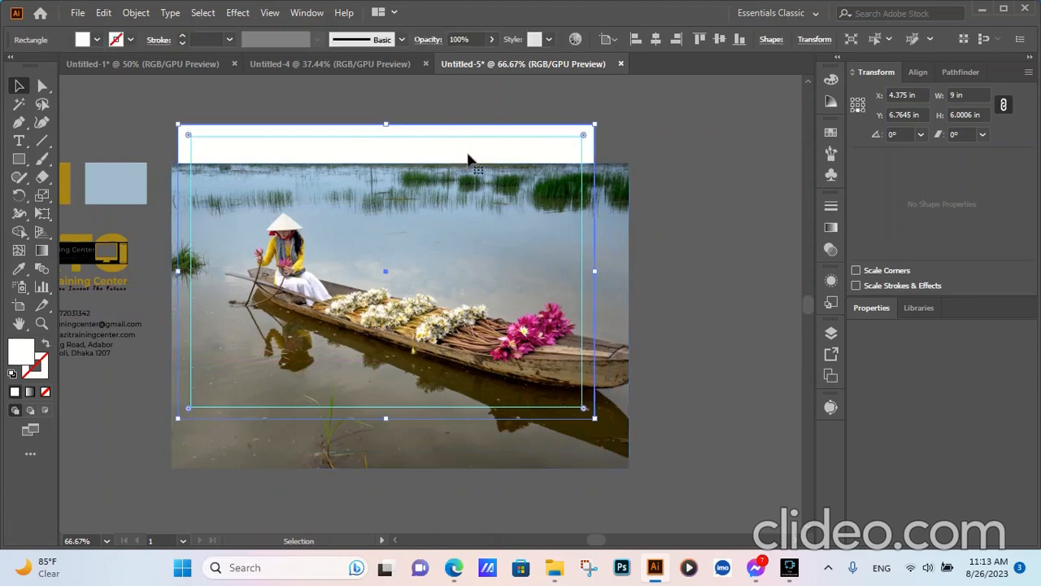
pyautogui.rightClick(465, 151)
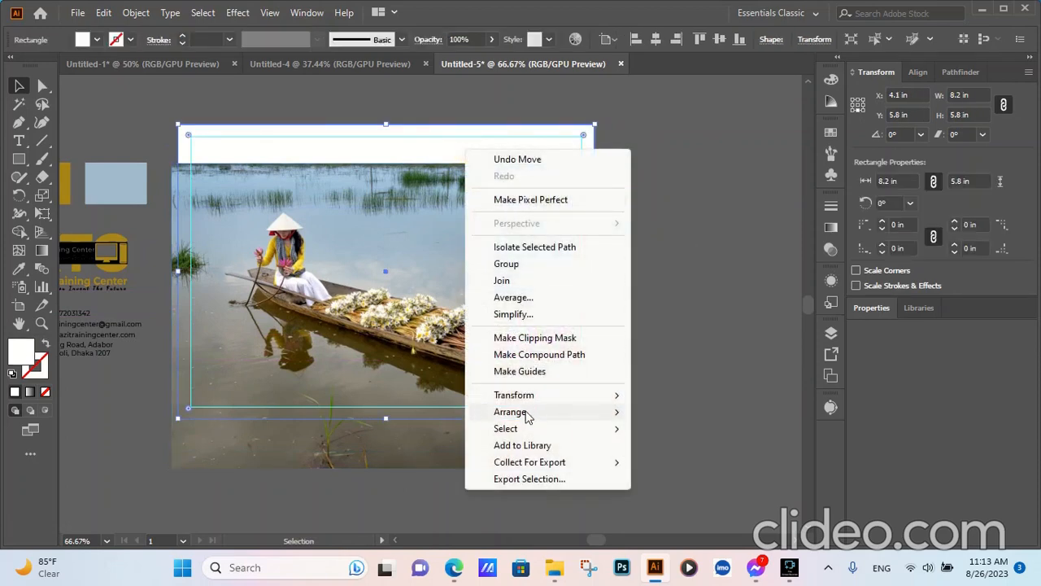
pyautogui.moveTo(529, 412)
pyautogui.click(671, 411)
pyautogui.click(665, 314)
# Align the photo to the artboard's horizontal and vertical centre.
pyautogui.click(618, 332)
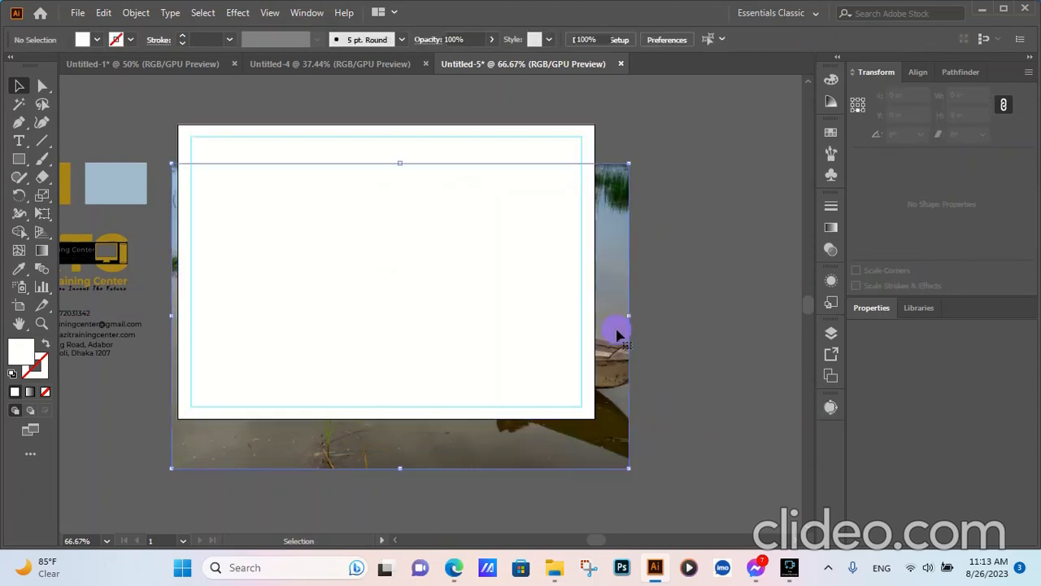
pyautogui.click(701, 39)
pyautogui.click(762, 38)
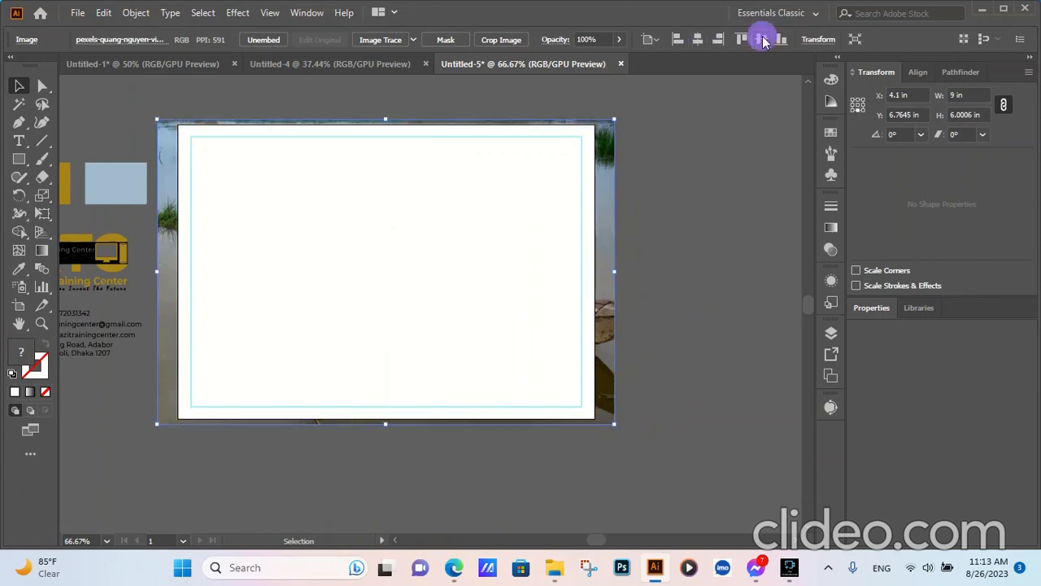
# Make a clipping mask from the white rectangle and the photo so the photo is cropped to the artboard.
pyautogui.keyDown('shift'); pyautogui.click(464, 306); pyautogui.keyUp('shift')
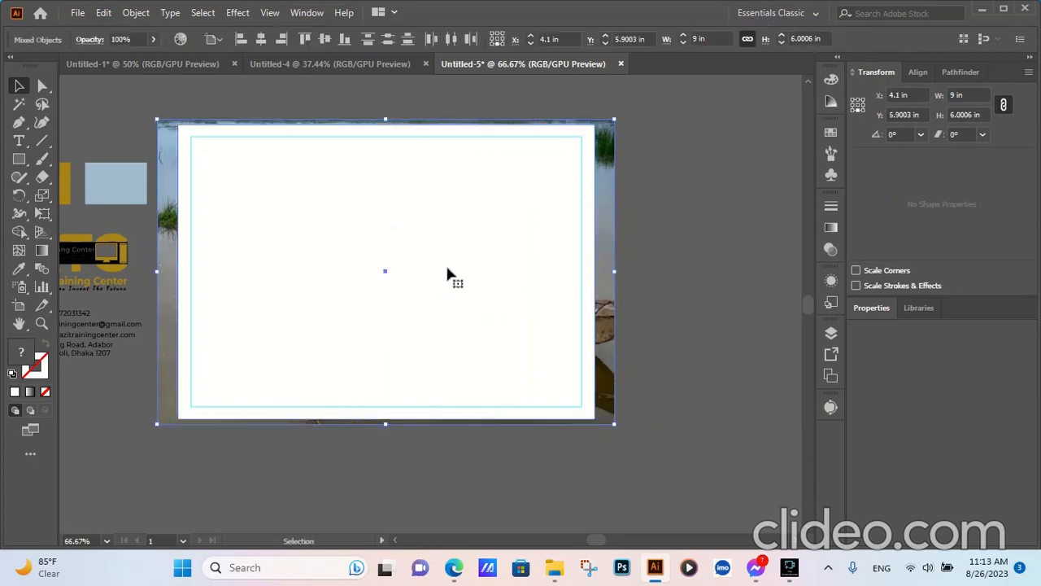
pyautogui.rightClick(446, 269)
pyautogui.click(504, 405)
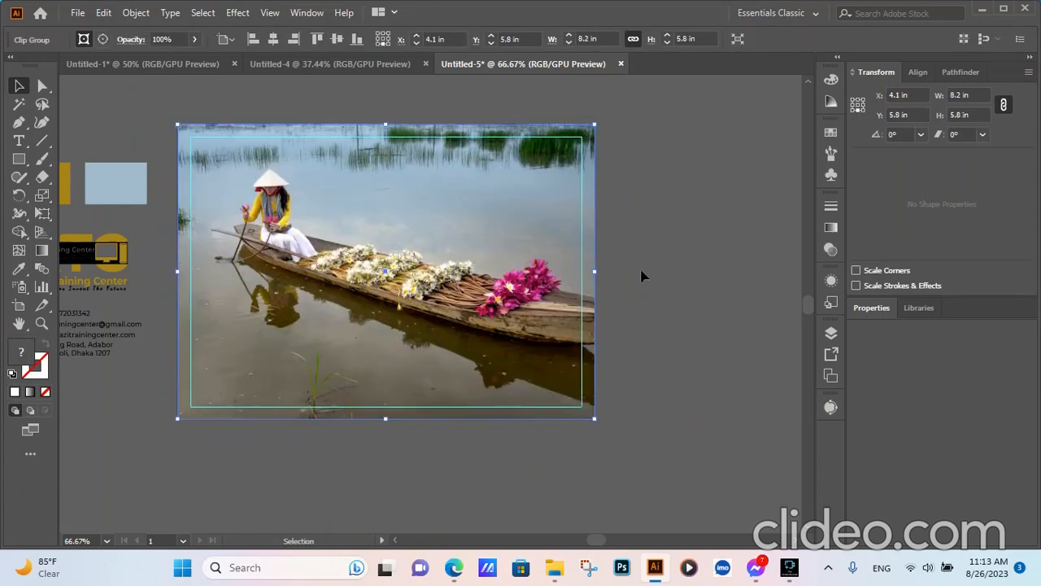
pyautogui.click(672, 270)
# Lock the clipped photo in place as the background.
pyautogui.click(370, 256)
pyautogui.click(135, 12)
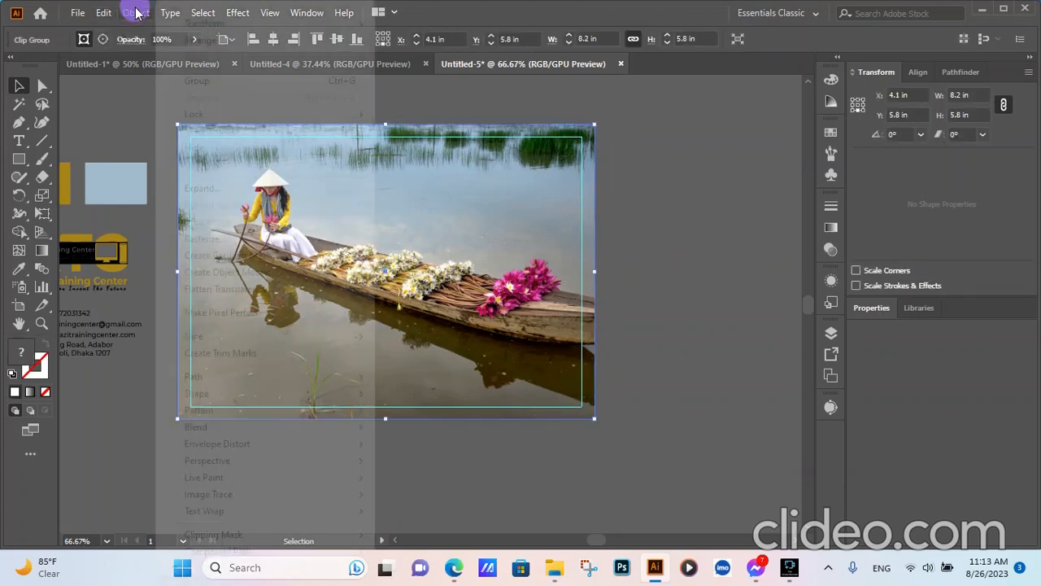
pyautogui.click(192, 117)
pyautogui.click(418, 114)
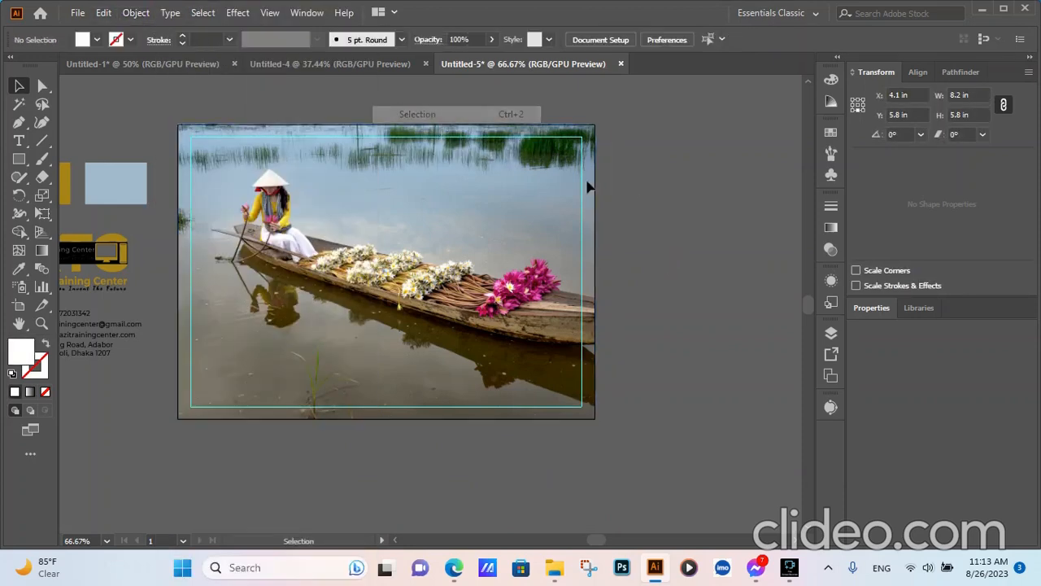
# Place a new text object over the flowers in the boat and set its font size to 14 pt.
pyautogui.scroll(-1, 663, 196)
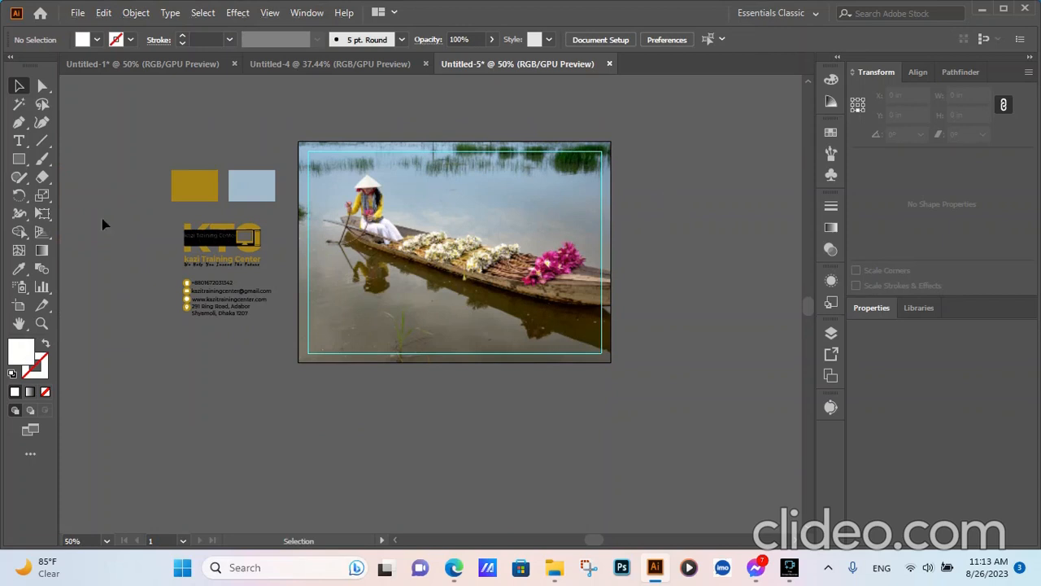
pyautogui.click(19, 142)
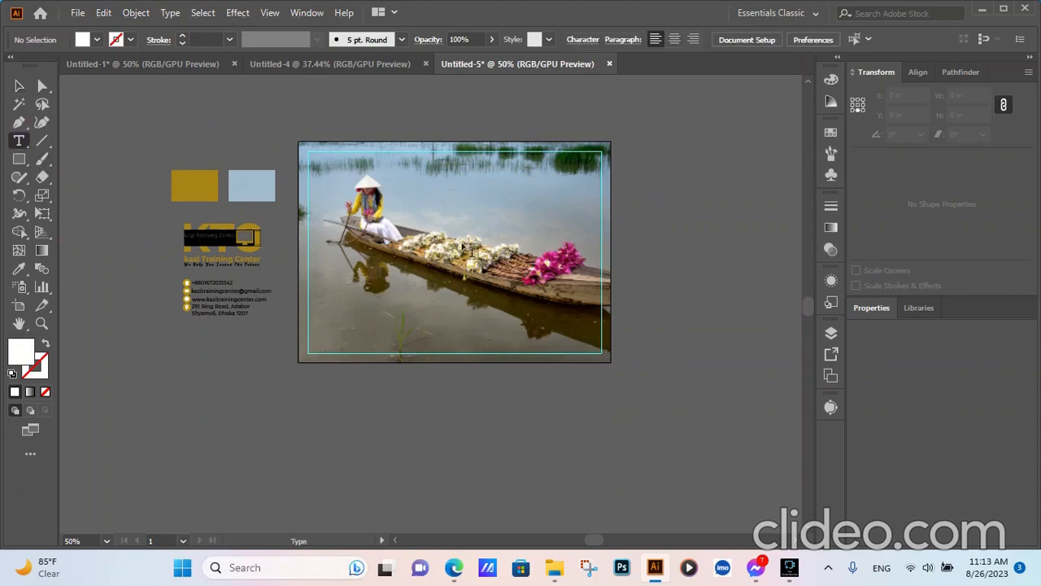
pyautogui.click(470, 246)
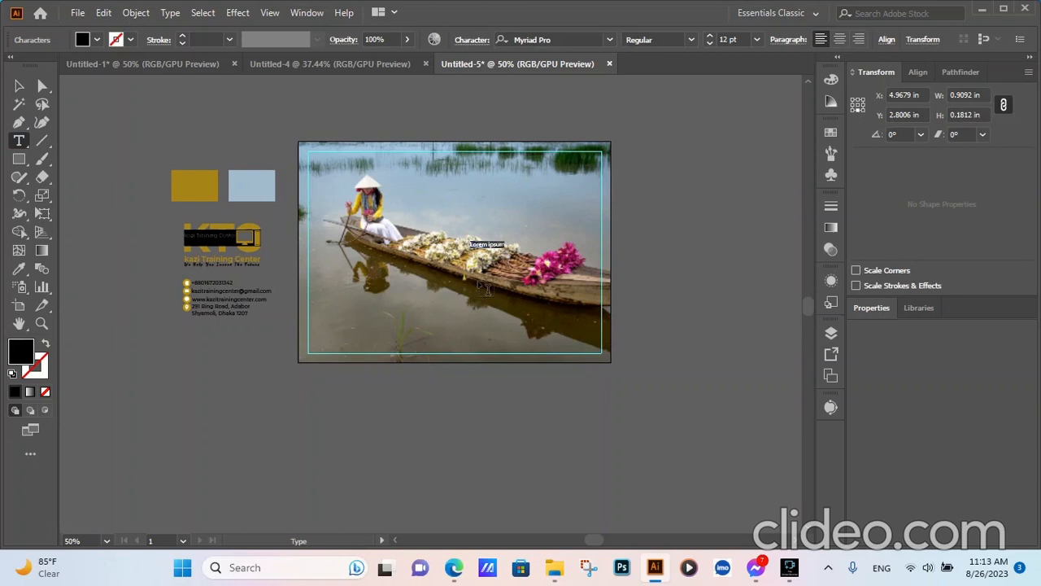
pyautogui.click(709, 35)
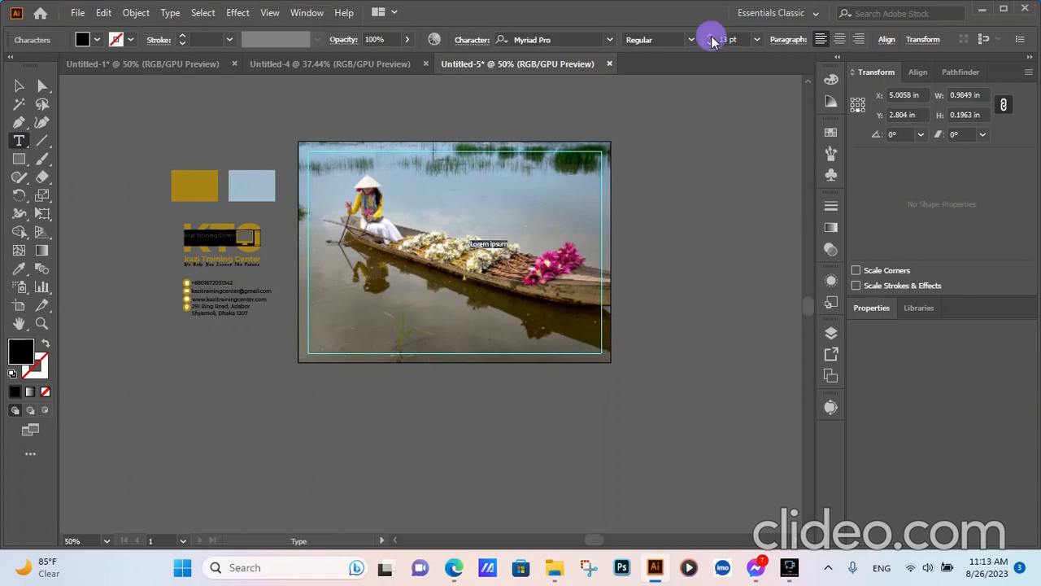
pyautogui.click(710, 35)
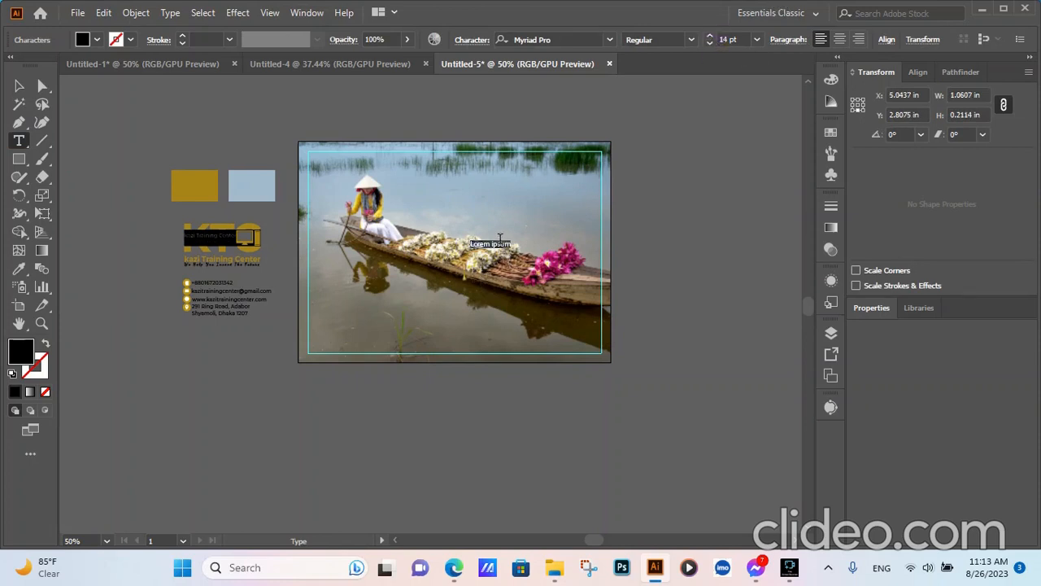
# Enter the weekday abbreviations SUN, MON, TUE, WED, THU, FRI and SAT on separate lines and finish the text.
pyautogui.write('s')
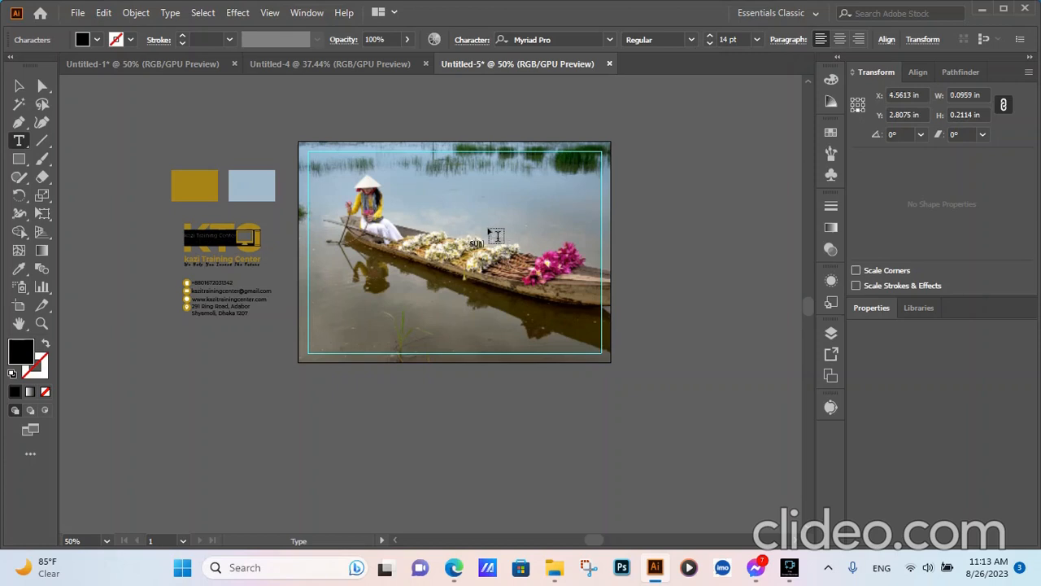
pyautogui.write('UN')
pyautogui.press('Return')
pyautogui.write('MON')
pyautogui.press('Return')
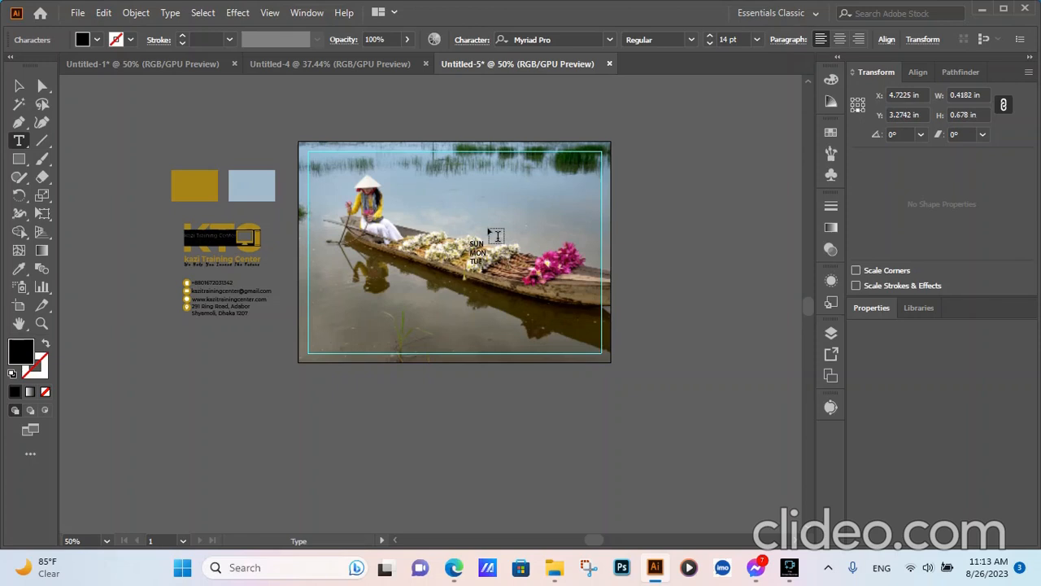
pyautogui.write('TUE')
pyautogui.press('Return')
pyautogui.write('WED')
pyautogui.press('Return')
pyautogui.write('THU')
pyautogui.press('Return')
pyautogui.write('SAT')
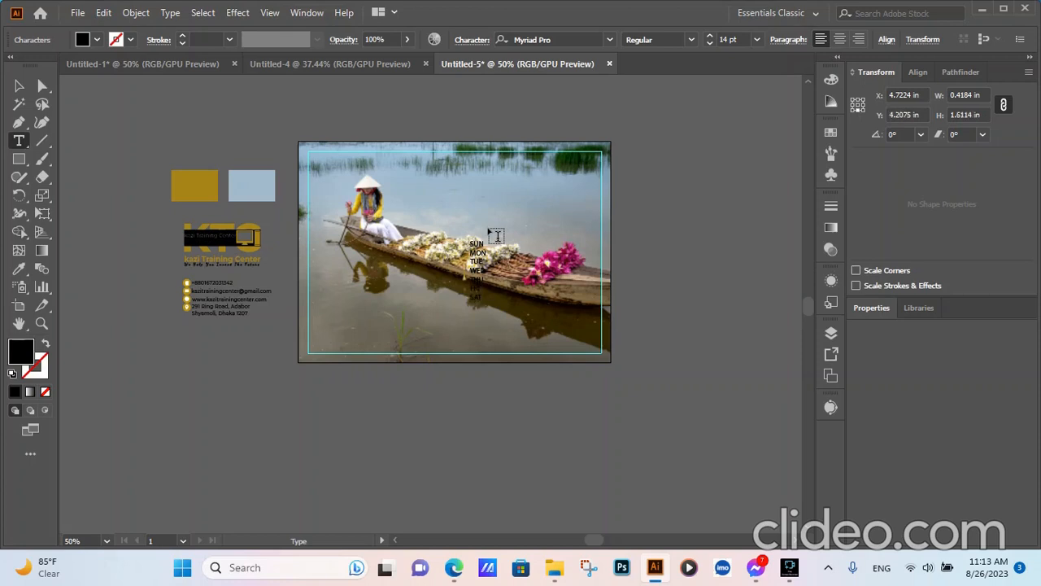
pyautogui.click(19, 86)
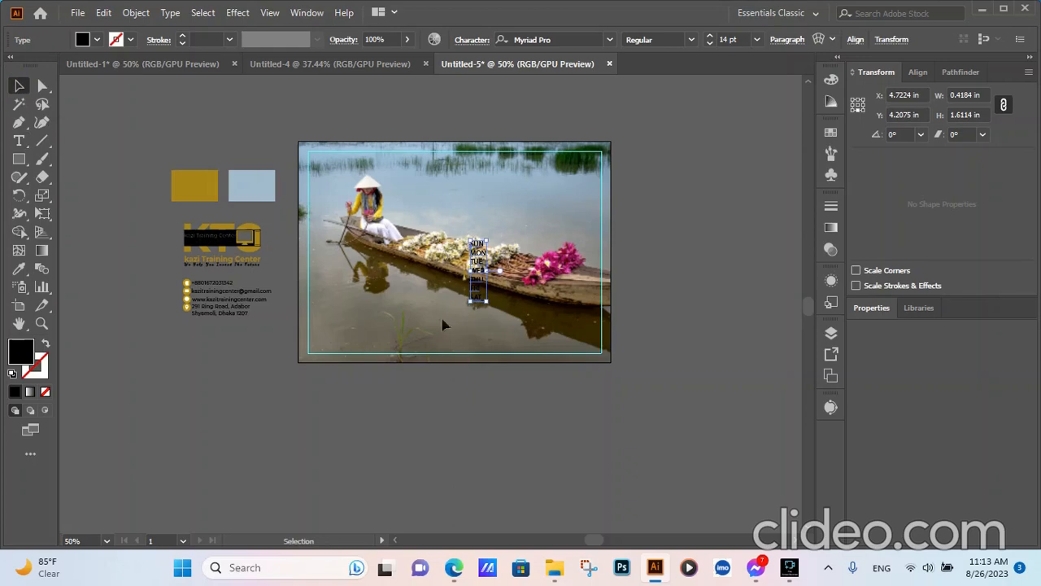
pyautogui.click(137, 13)
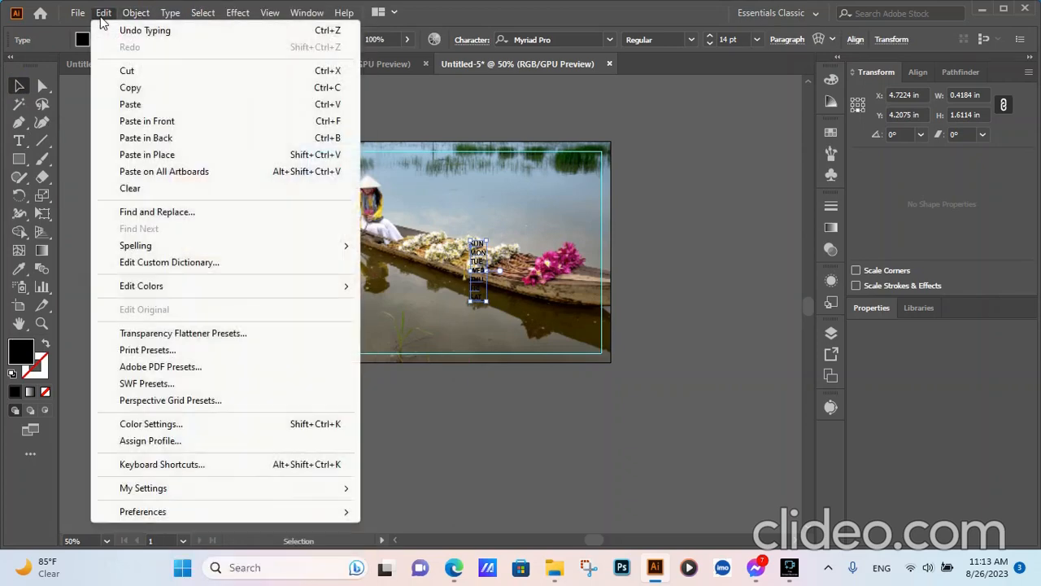
pyautogui.click(106, 16)
pyautogui.click(111, 16)
pyautogui.moveTo(136, 13)
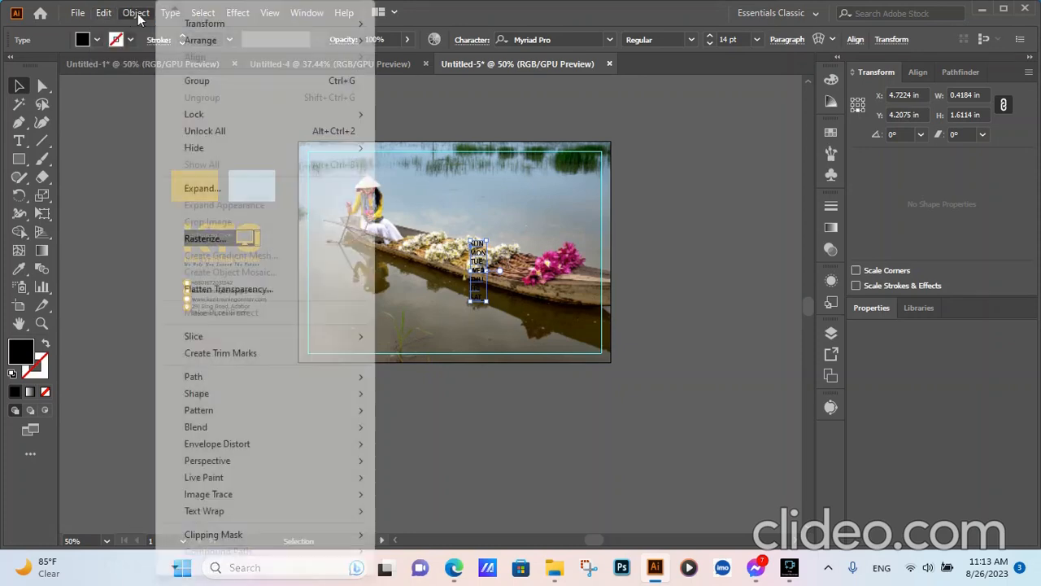
pyautogui.click(132, 182)
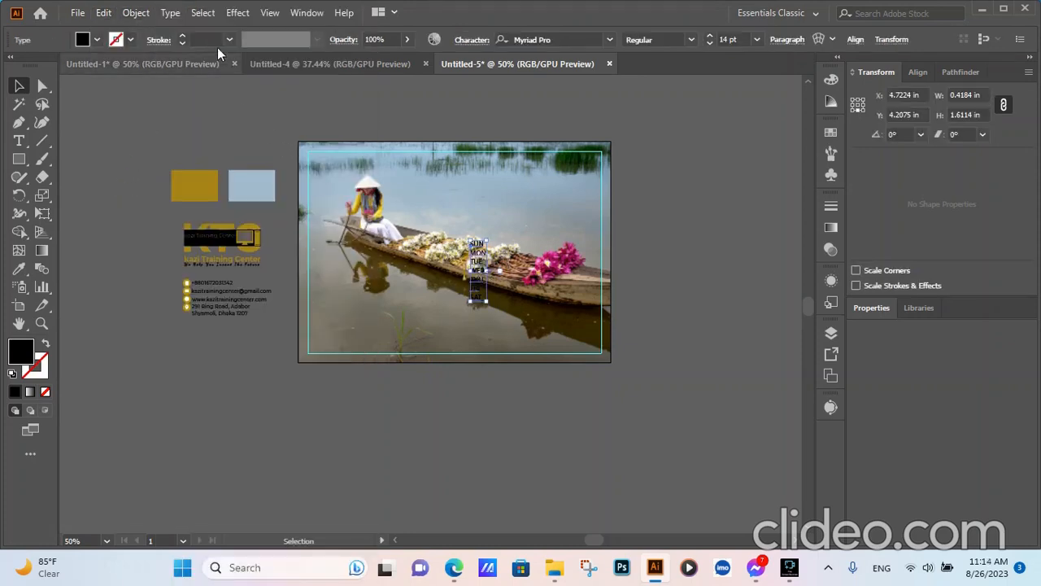
# Convert the weekday list to area type and divide it into 7 columns, with the preview on.
pyautogui.click(170, 12)
pyautogui.click(216, 128)
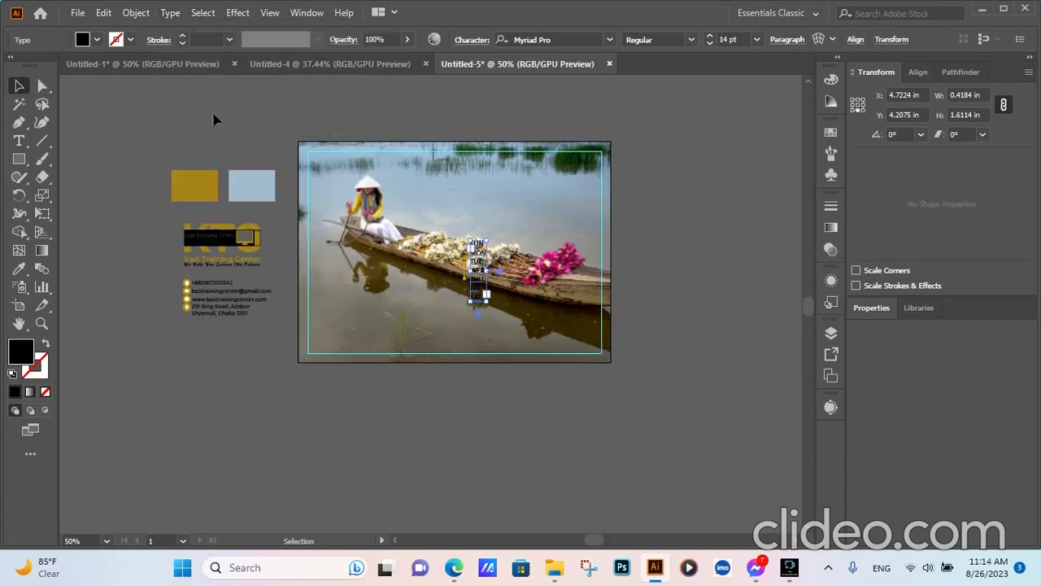
pyautogui.click(170, 12)
pyautogui.click(232, 142)
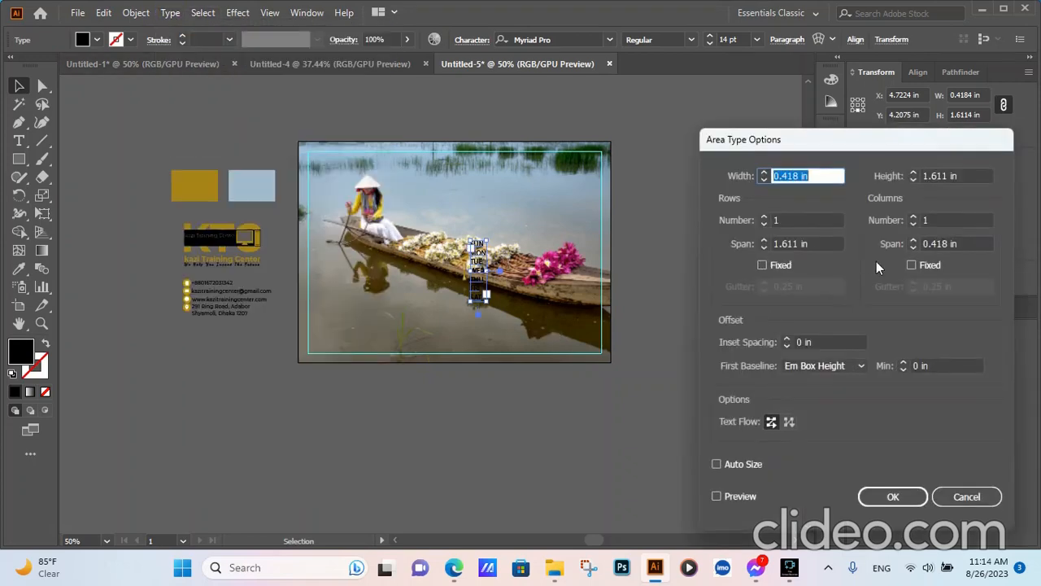
pyautogui.click(913, 220)
pyautogui.write('5')
pyautogui.click(913, 218)
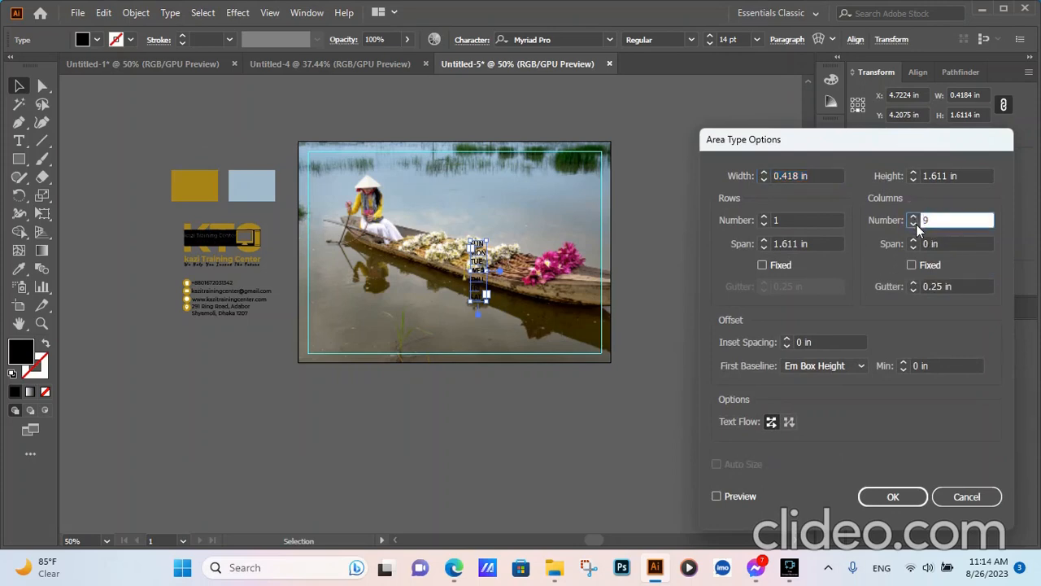
pyautogui.click(914, 217)
pyautogui.click(736, 495)
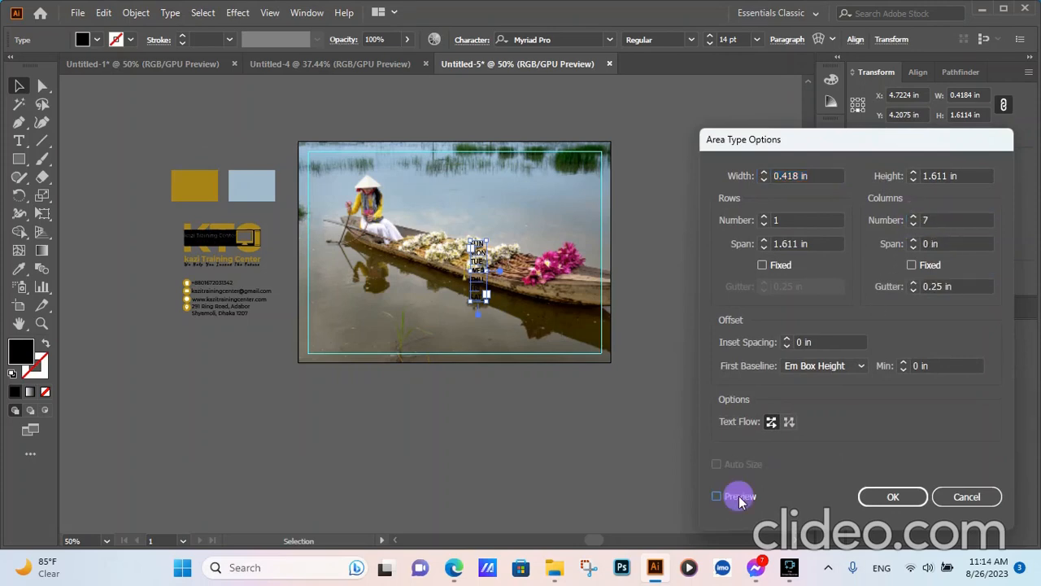
# Set the number of rows in the weekday text area to 6.
pyautogui.click(764, 219)
pyautogui.click(763, 220)
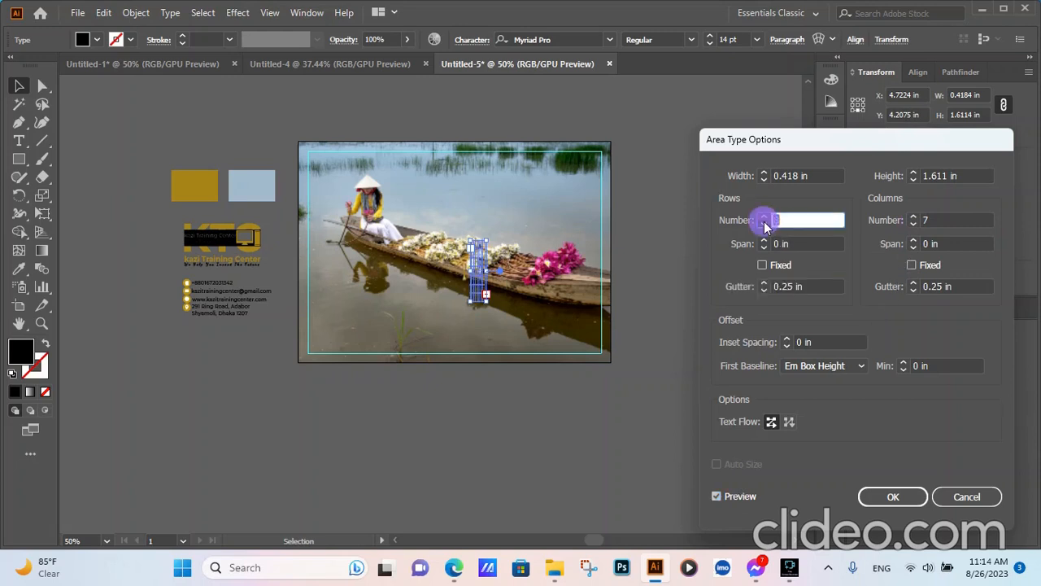
pyautogui.click(764, 222)
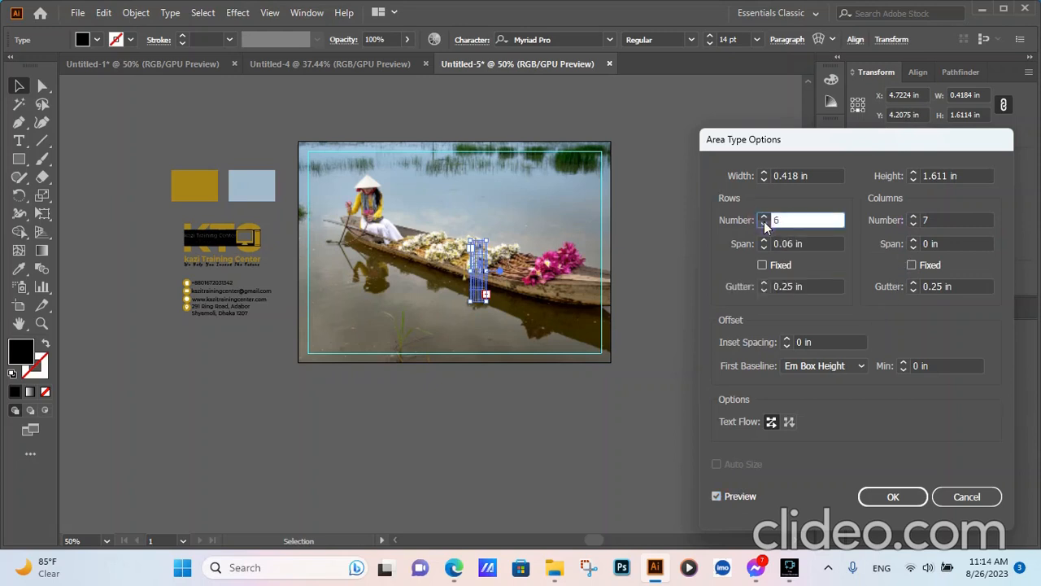
# Widen the columns of the weekday text area to a span of 0.563 in.
pyautogui.click(914, 241)
pyautogui.click(914, 241)
pyautogui.click(914, 241)
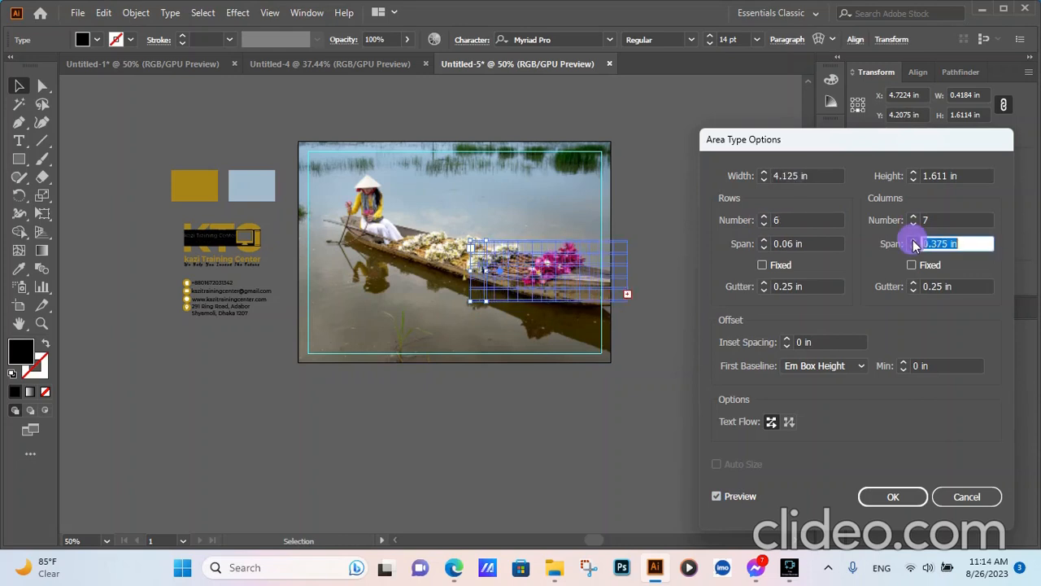
pyautogui.click(915, 242)
pyautogui.click(915, 242)
pyautogui.click(915, 241)
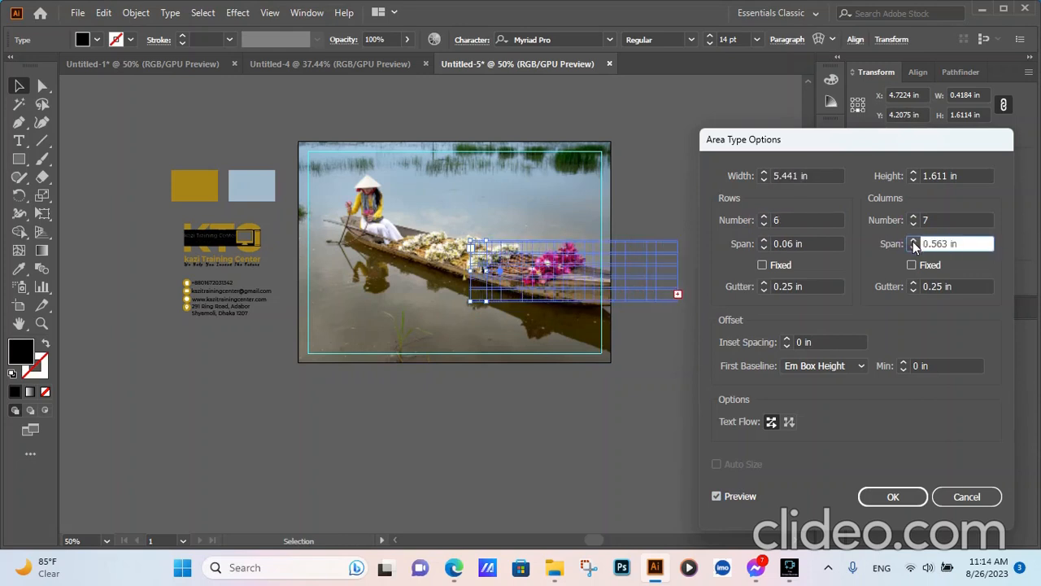
# Raise the row span of the weekday text area to 0.438 in.
pyautogui.click(764, 240)
pyautogui.click(764, 241)
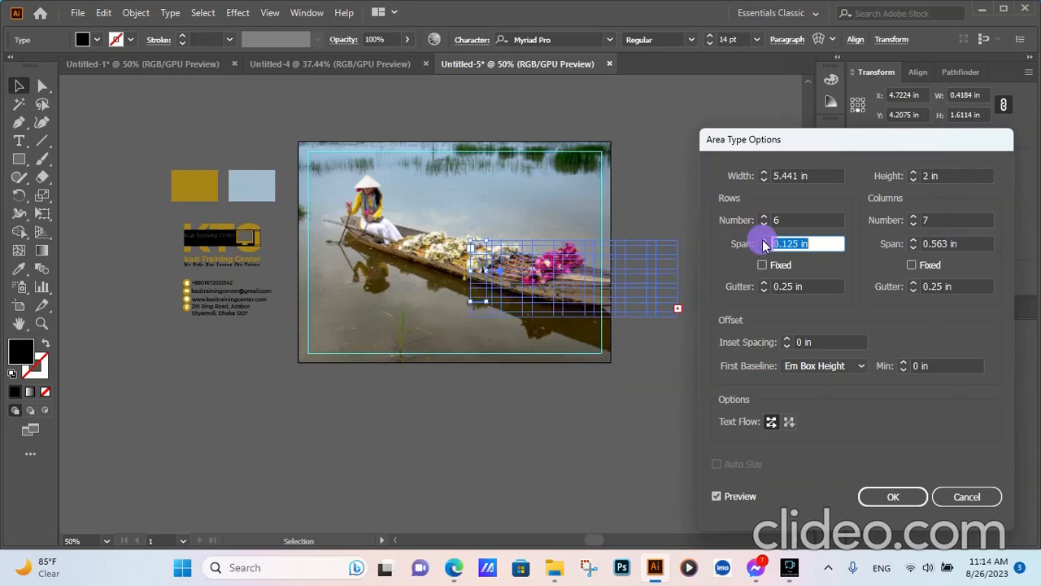
pyautogui.click(764, 241)
pyautogui.click(764, 240)
pyautogui.click(764, 241)
pyautogui.click(764, 241)
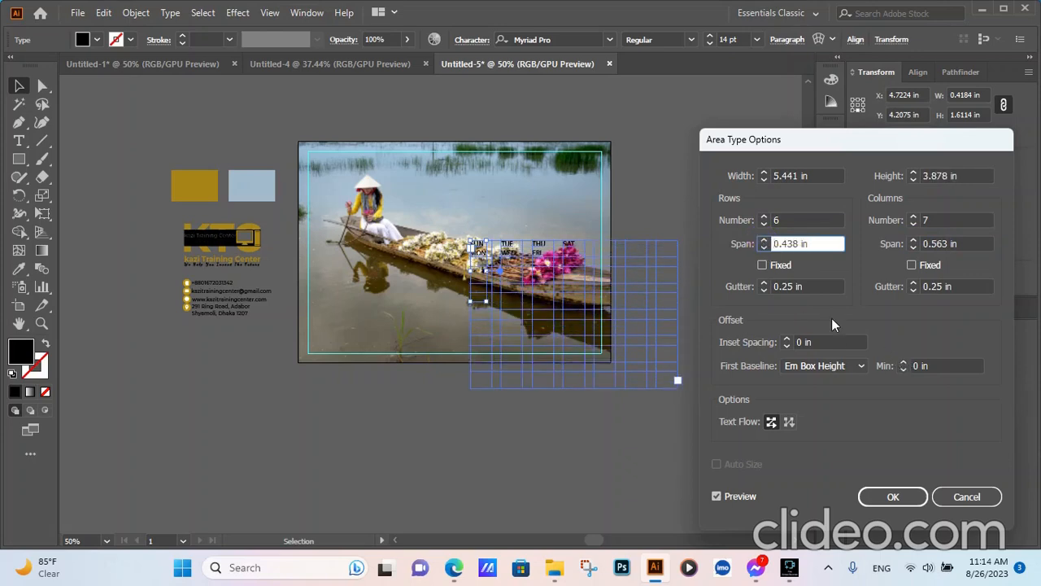
# Apply the area type settings with a 0.188 in column gutter, 0.563 in column span and 0.25 in row gutter.
pyautogui.click(915, 290)
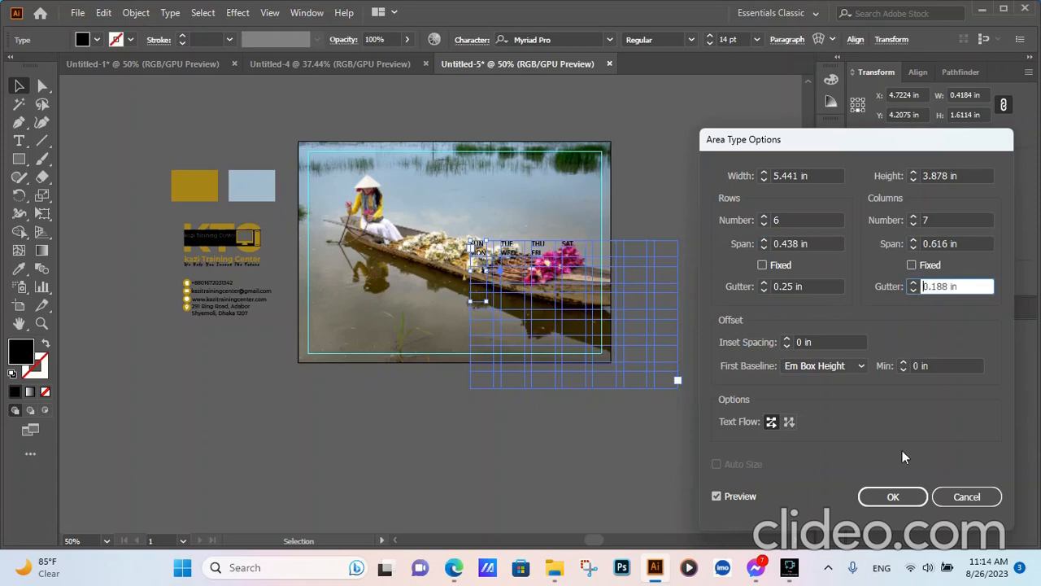
pyautogui.click(914, 247)
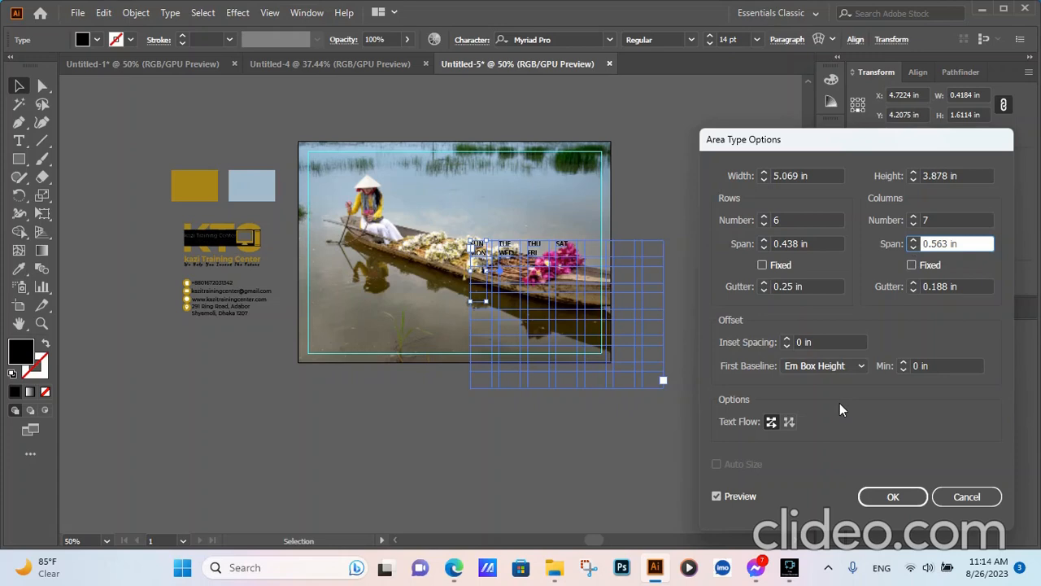
pyautogui.click(763, 291)
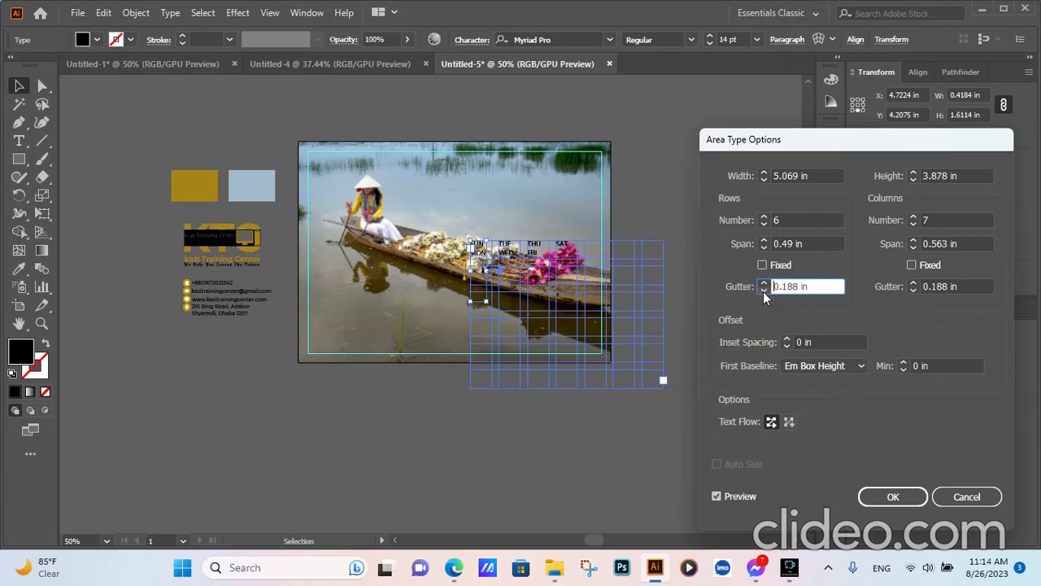
pyautogui.click(763, 282)
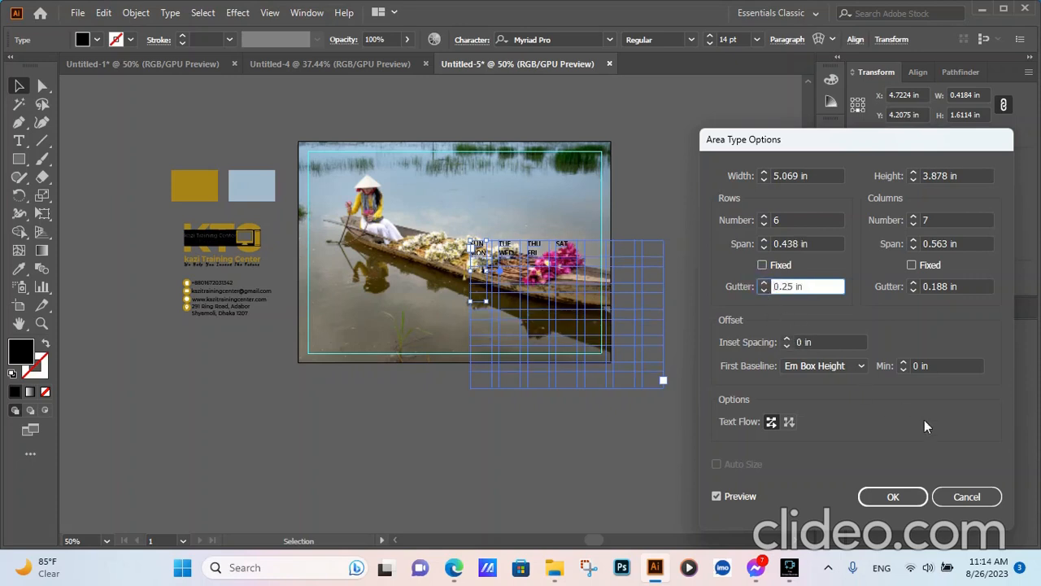
pyautogui.click(900, 500)
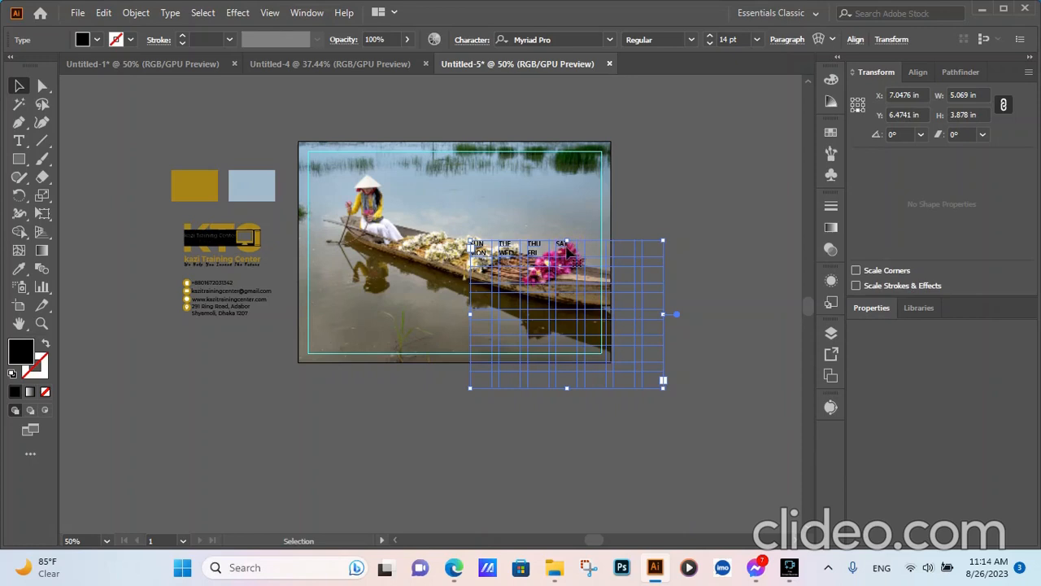
# Centre-align all the weekday text within its grid cells.
pyautogui.doubleClick(570, 247)
pyautogui.moveTo(568, 245); pyautogui.dragTo(436, 231)
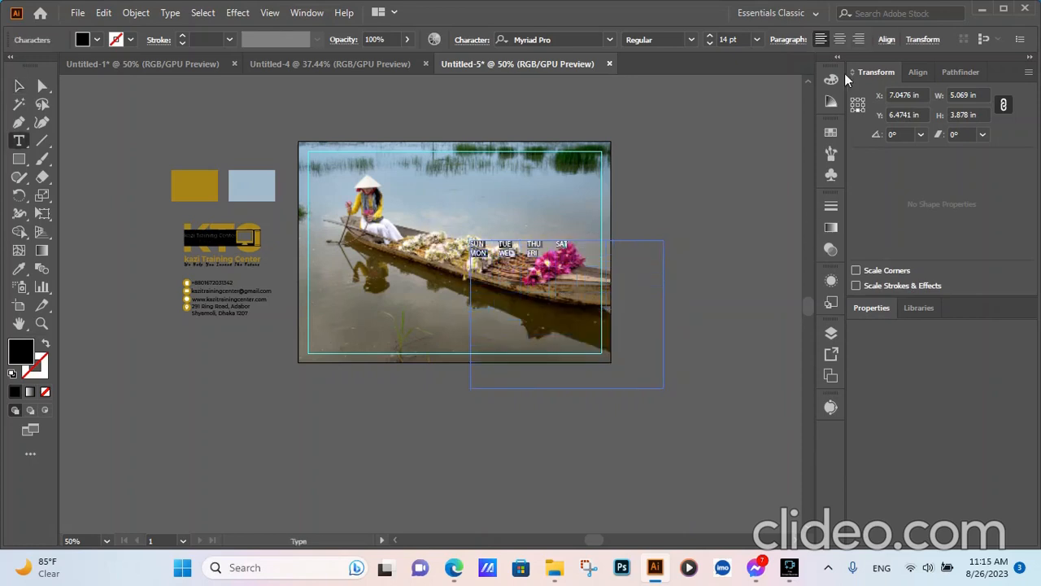
pyautogui.click(840, 39)
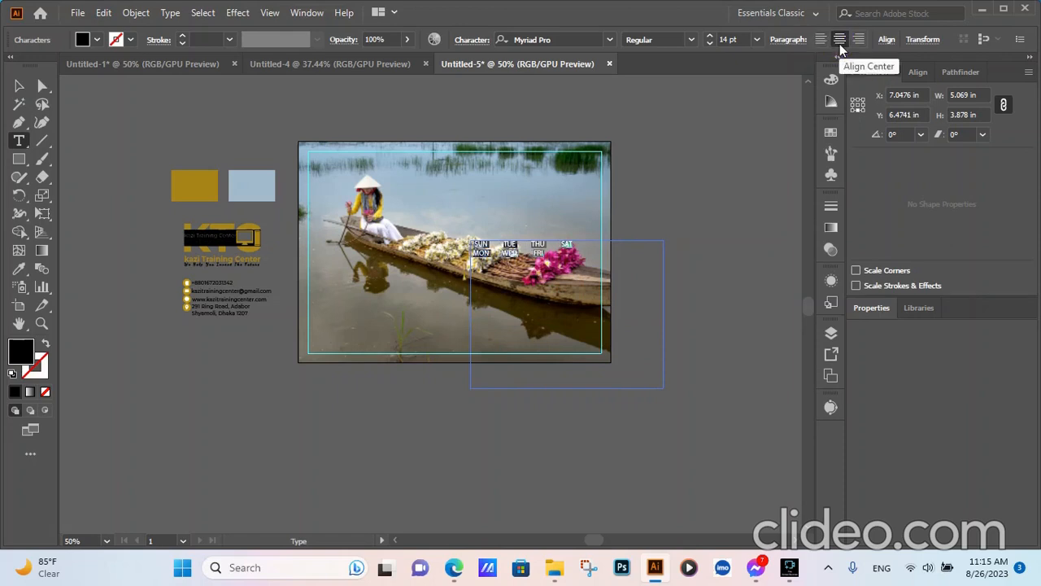
# Change the weekday text's font to Palatino Linotype Bold.
pyautogui.click(470, 39)
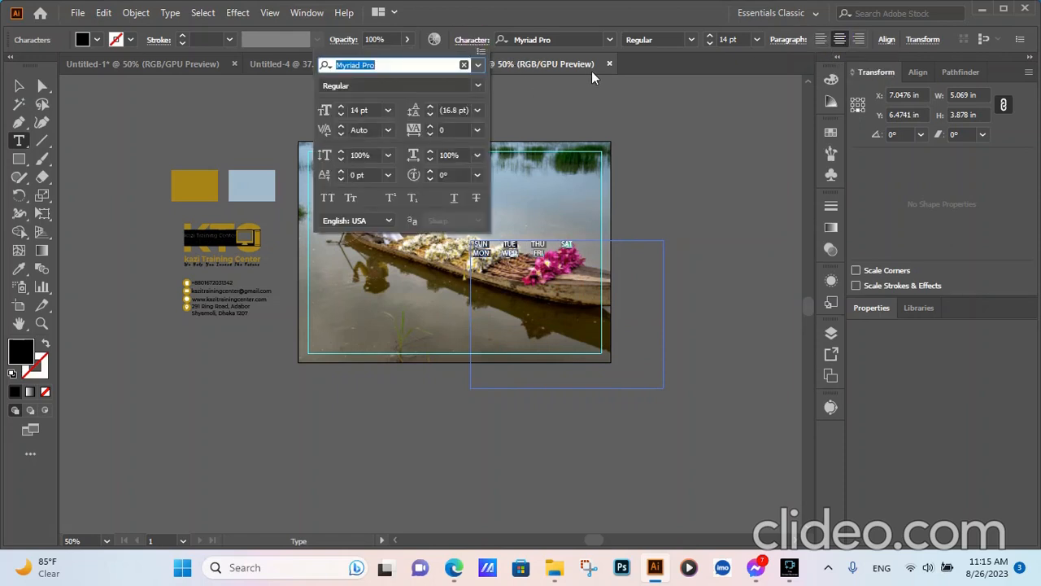
pyautogui.click(609, 40)
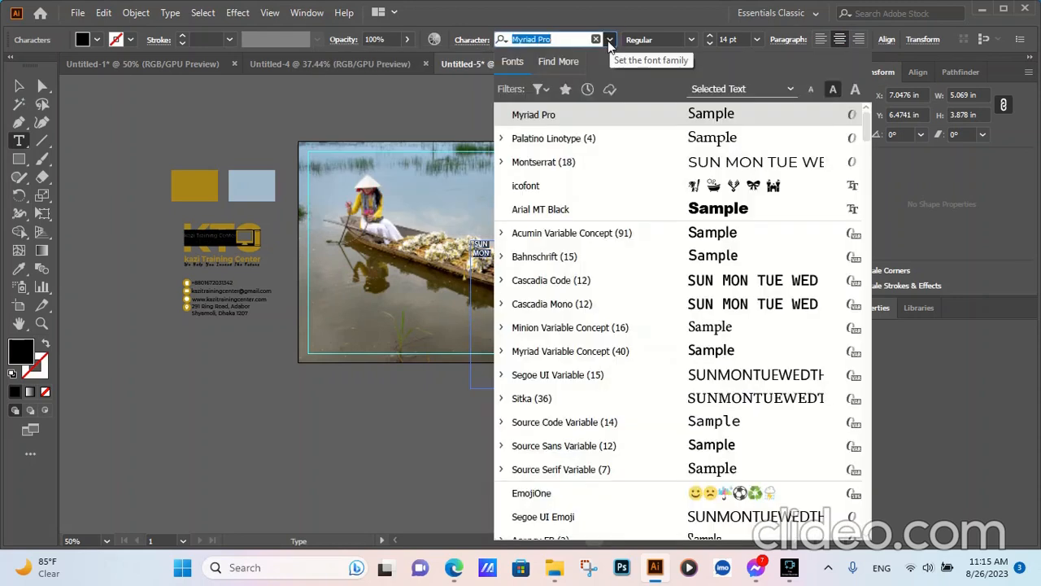
pyautogui.click(565, 140)
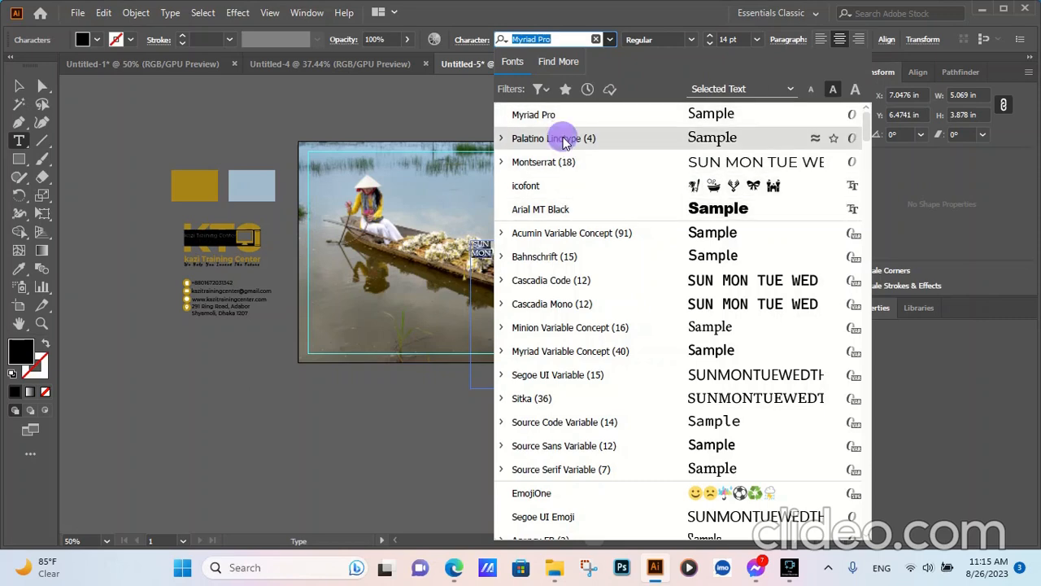
pyautogui.click(690, 39)
pyautogui.click(647, 89)
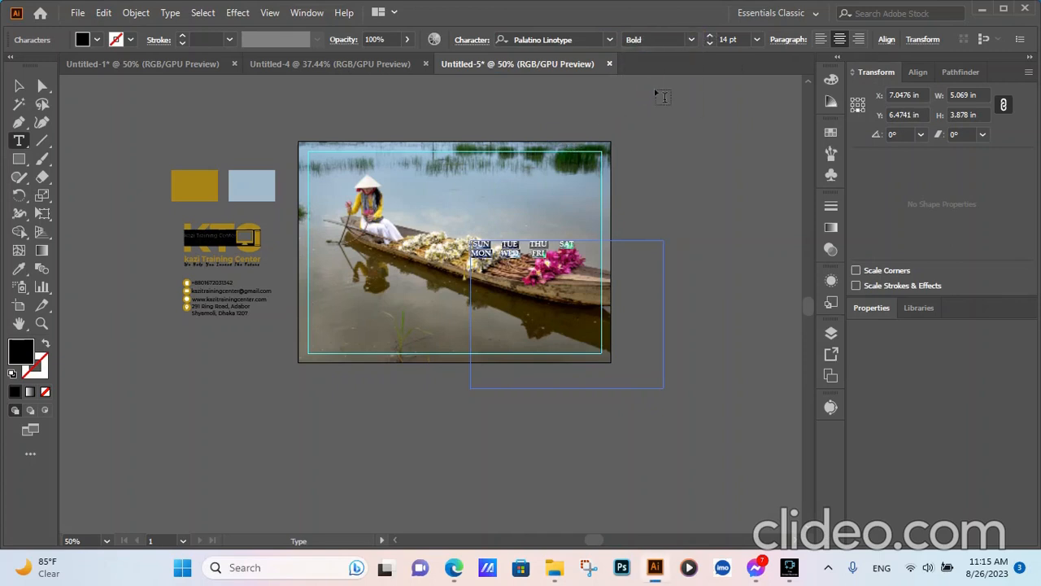
# Increase the leading of the weekday text until all seven day names sit in a single row.
pyautogui.click(472, 40)
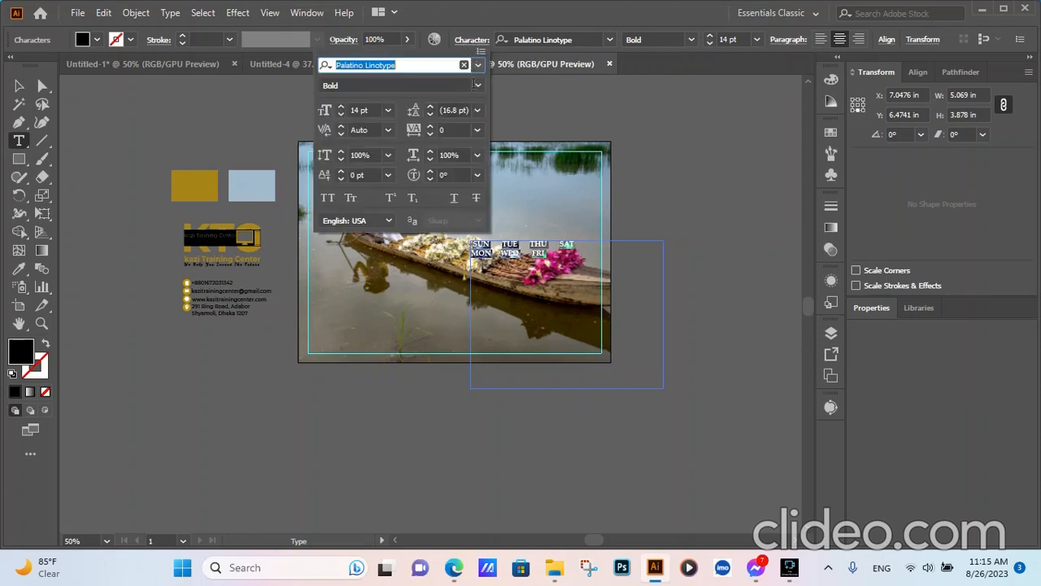
pyautogui.click(431, 111)
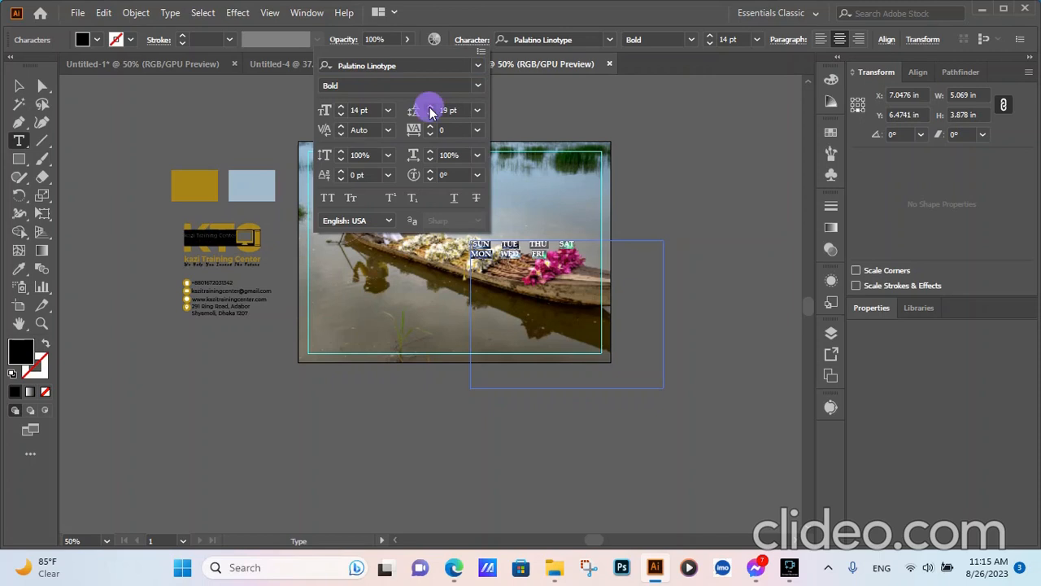
pyautogui.click(430, 107)
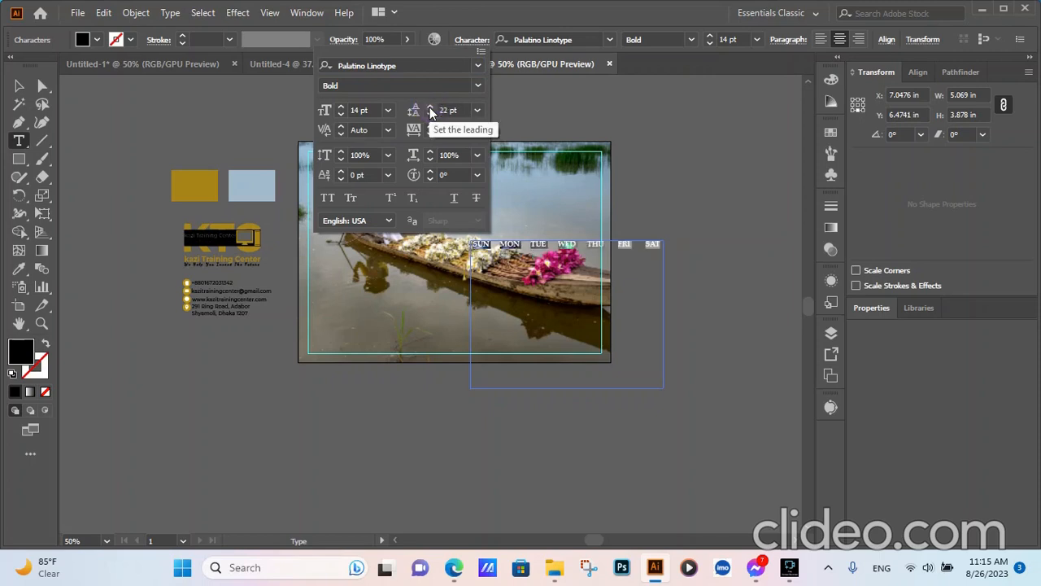
pyautogui.click(430, 107)
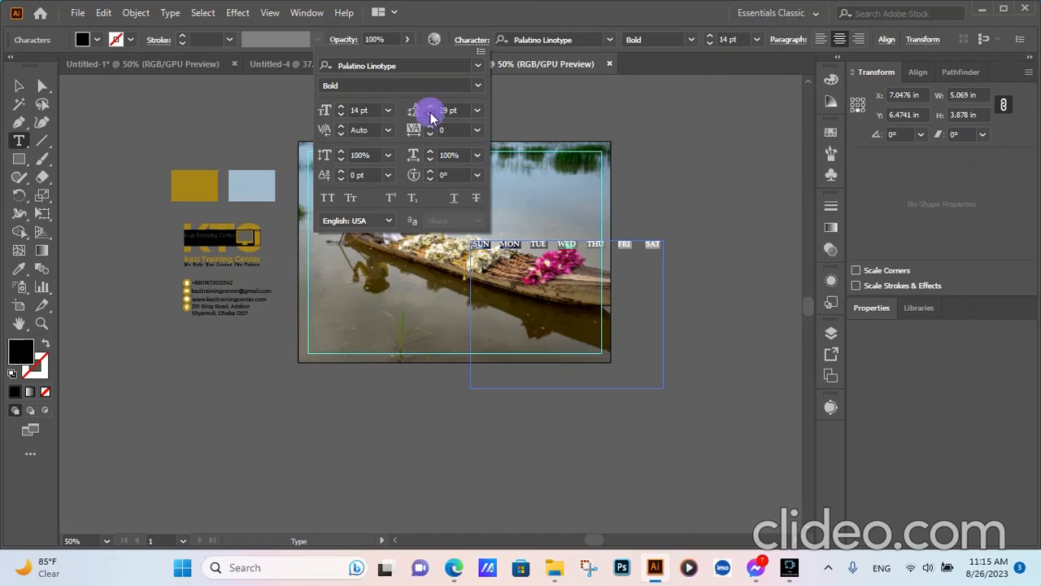
pyautogui.click(651, 159)
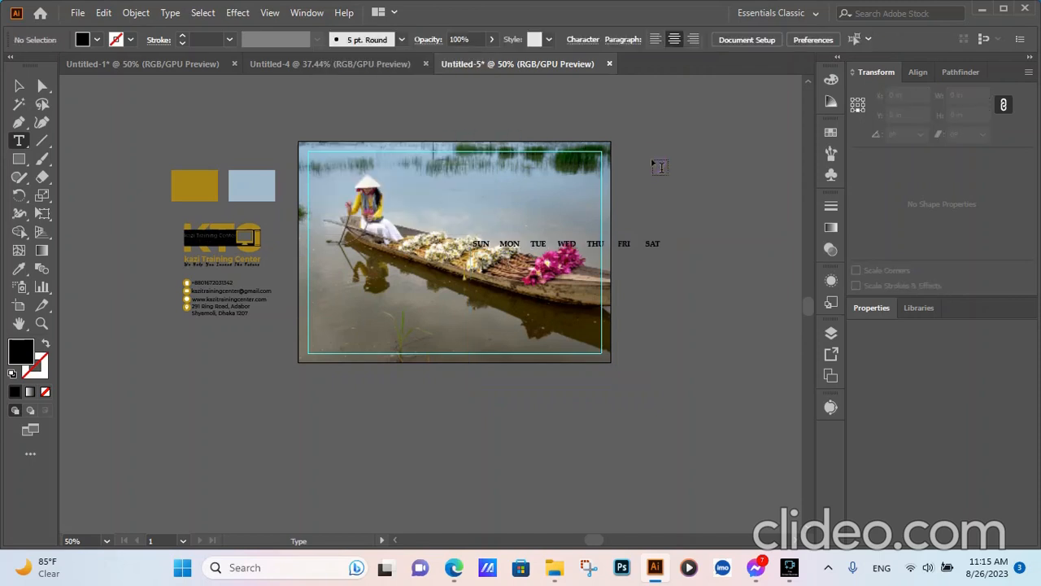
# Move the weekday text grid onto the photo, fitted into the lower-right corner of the margin guides.
pyautogui.click(20, 87)
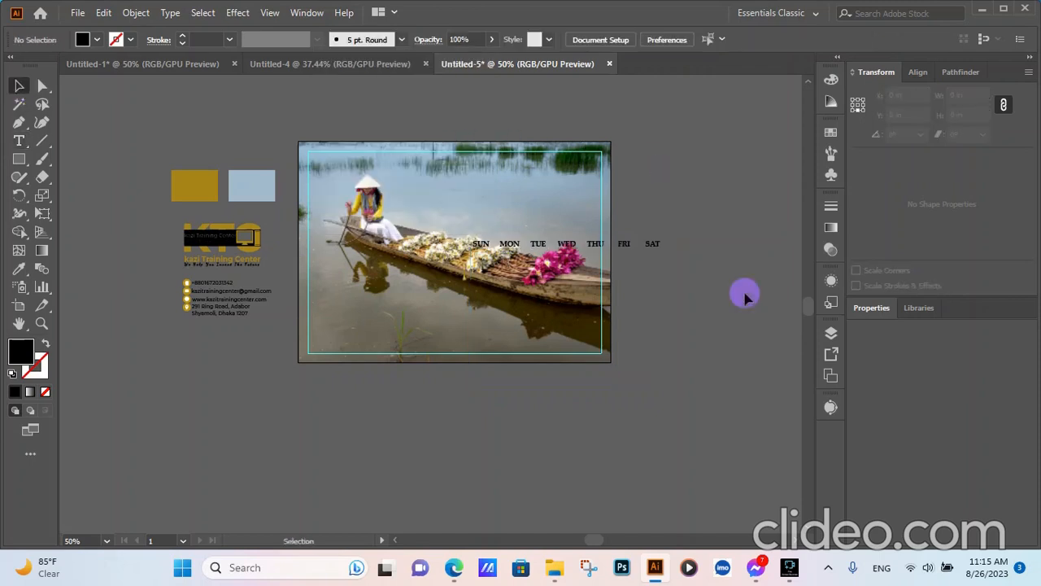
pyautogui.moveTo(627, 247); pyautogui.dragTo(567, 215)
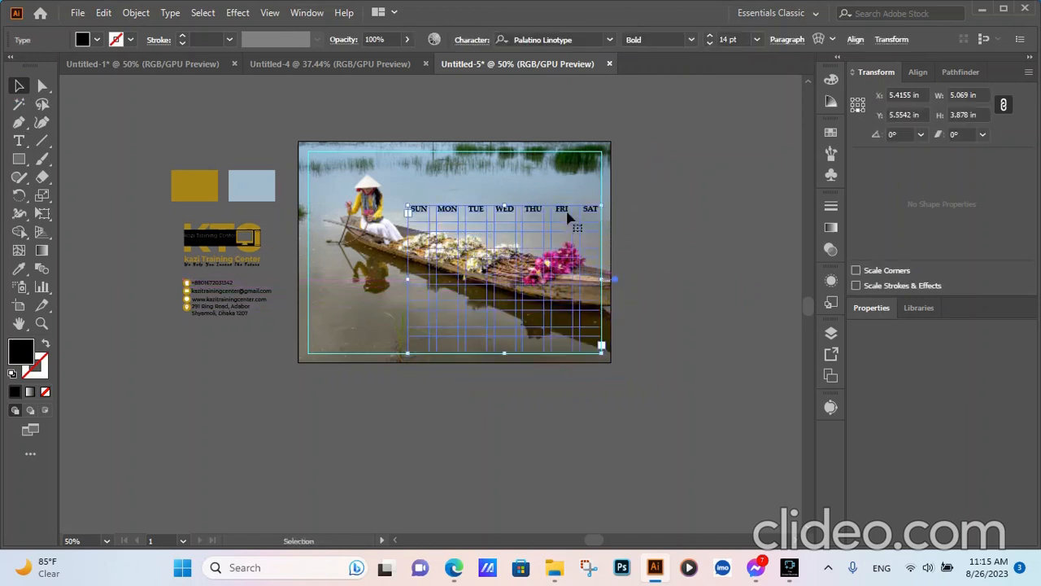
pyautogui.click(711, 284)
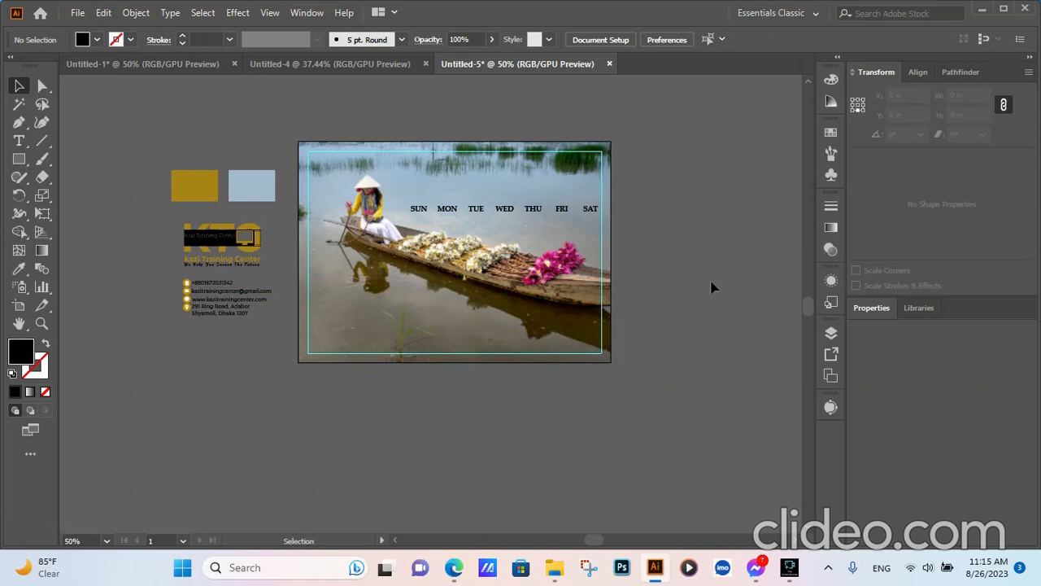
# Fill the grid cells after SAT with the dates 1 to 31, followed by 1 to 4 in the remaining cells.
pyautogui.click(594, 213)
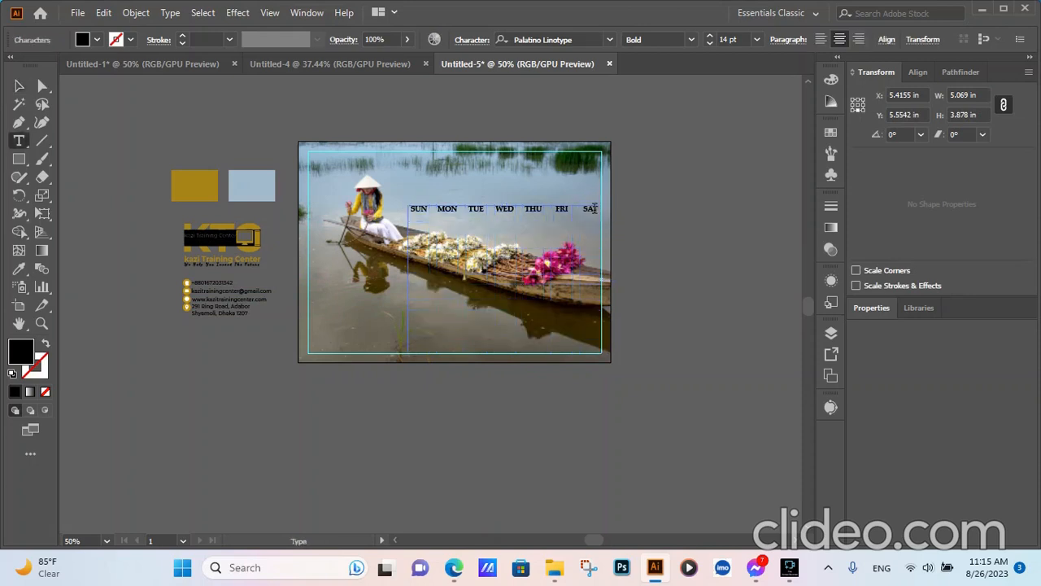
pyautogui.doubleClick(593, 209)
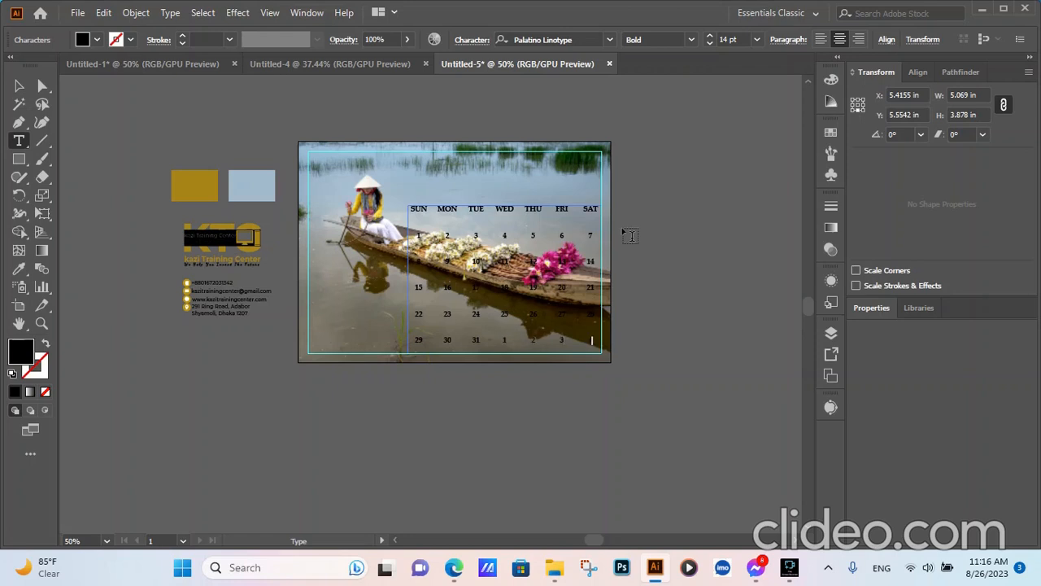
pyautogui.click(18, 86)
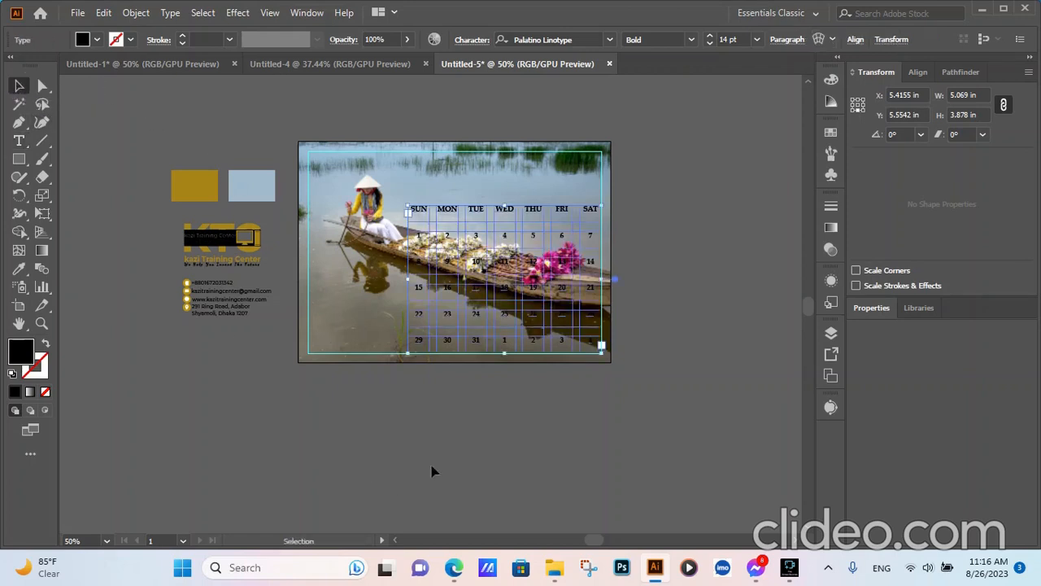
pyautogui.click(544, 420)
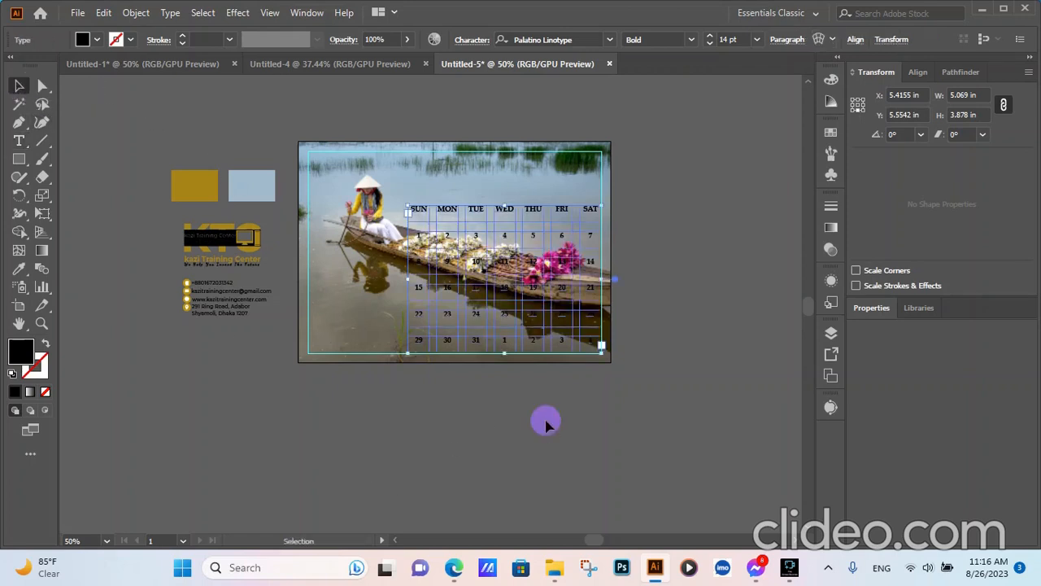
# Colour the FRI and SAT headings red with the fill fc0606.
pyautogui.click(561, 214)
pyautogui.click(560, 209)
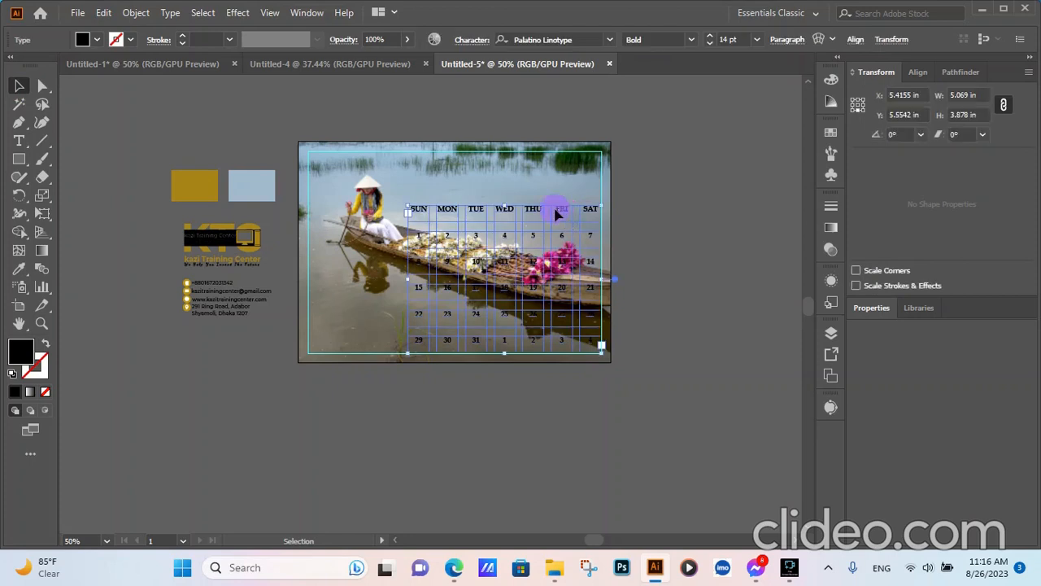
pyautogui.doubleClick(599, 209)
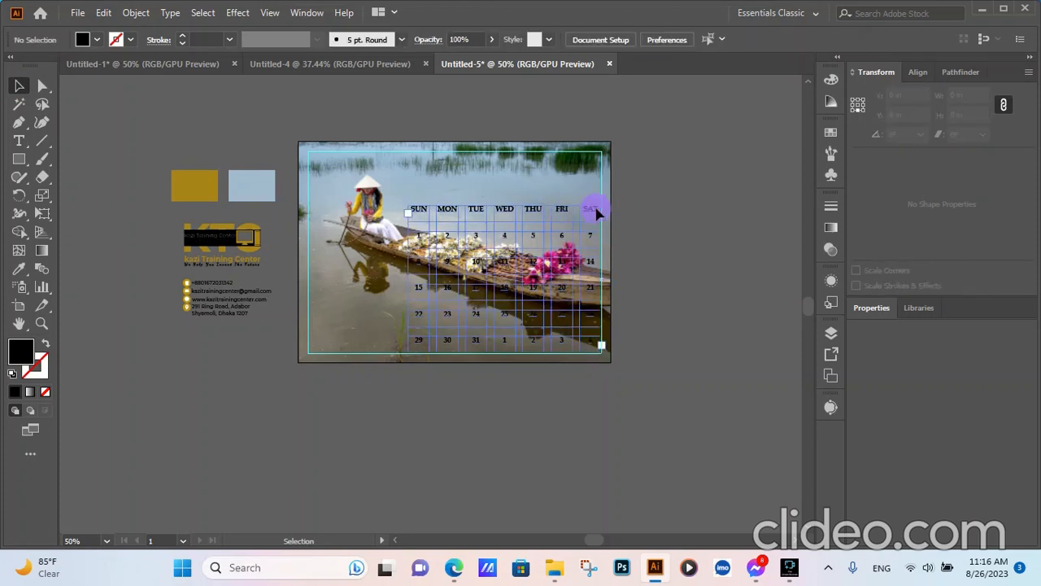
pyautogui.moveTo(599, 209); pyautogui.dragTo(554, 213)
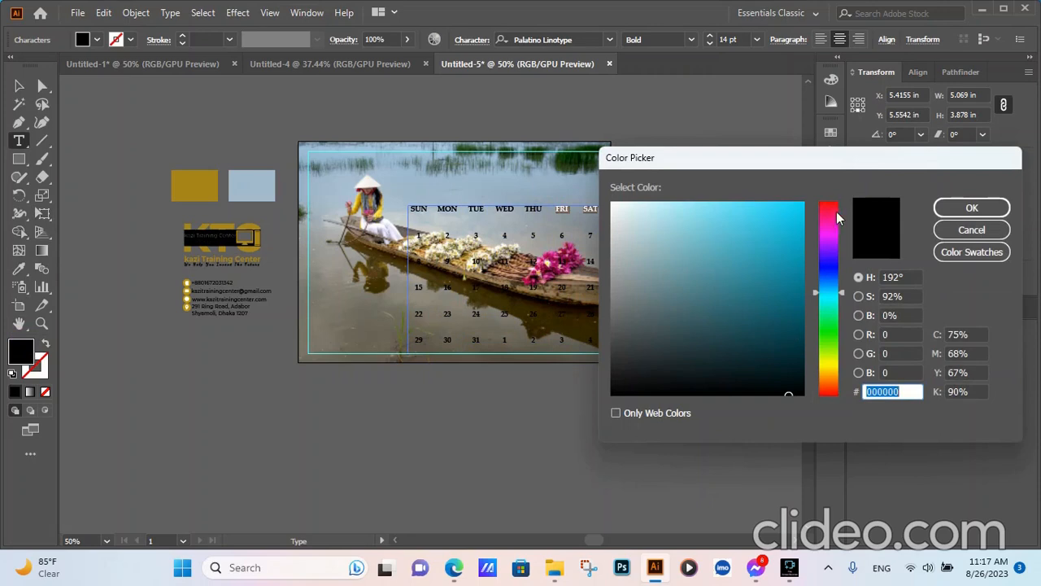
pyautogui.click(830, 204)
pyautogui.click(842, 204)
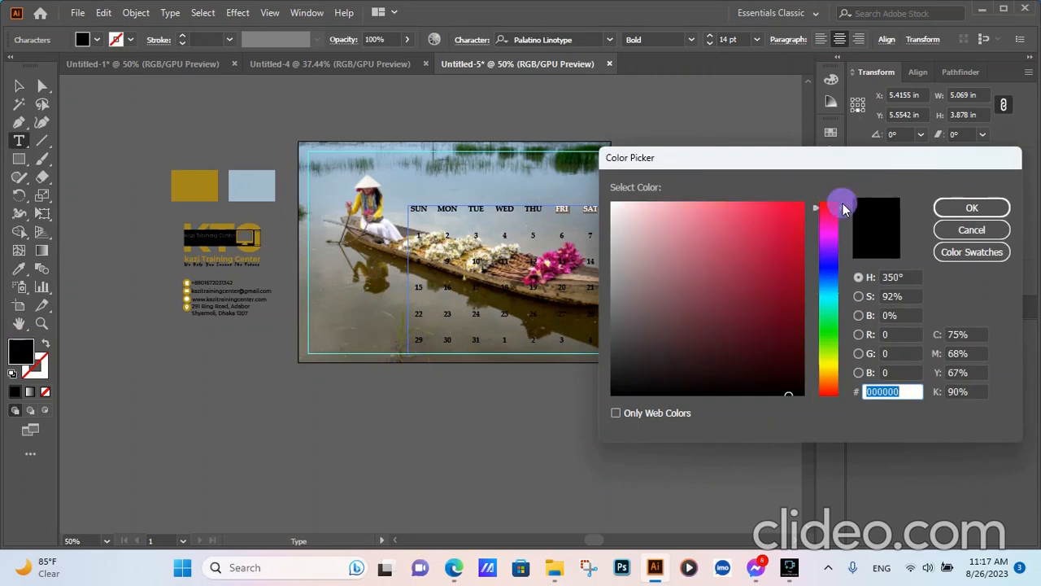
pyautogui.moveTo(844, 209); pyautogui.dragTo(867, 418)
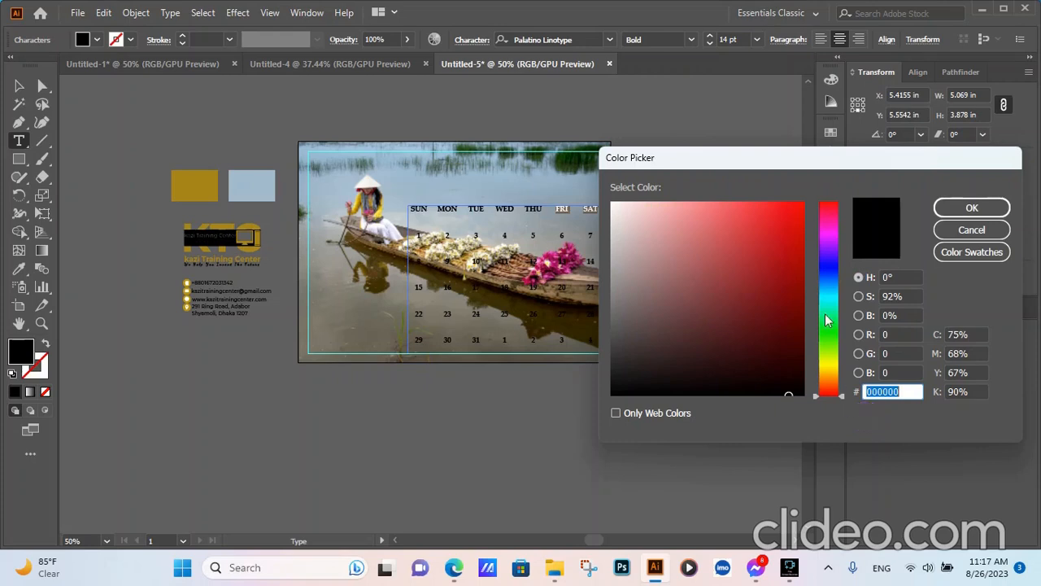
pyautogui.click(801, 206)
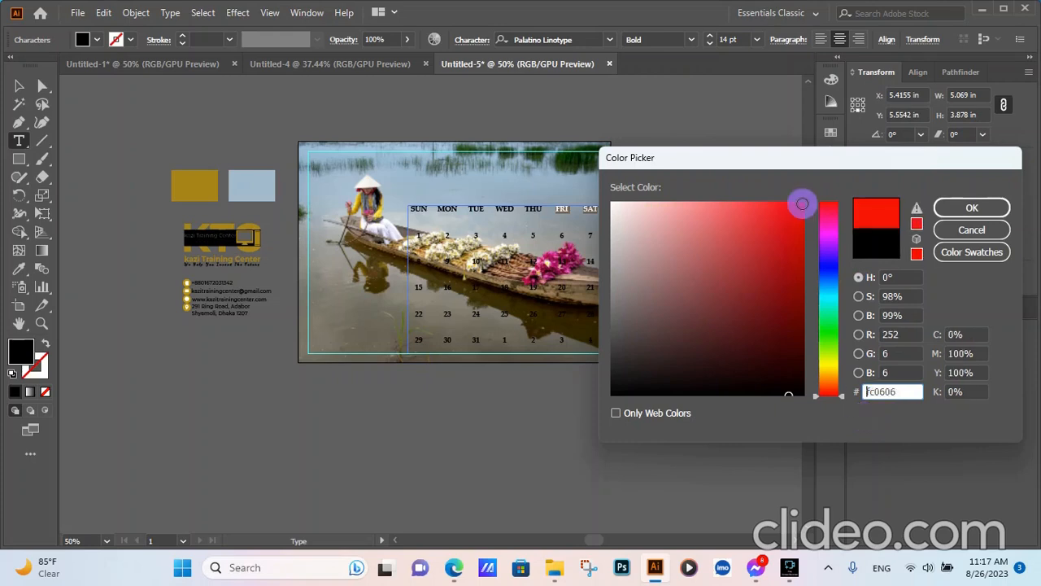
pyautogui.click(968, 208)
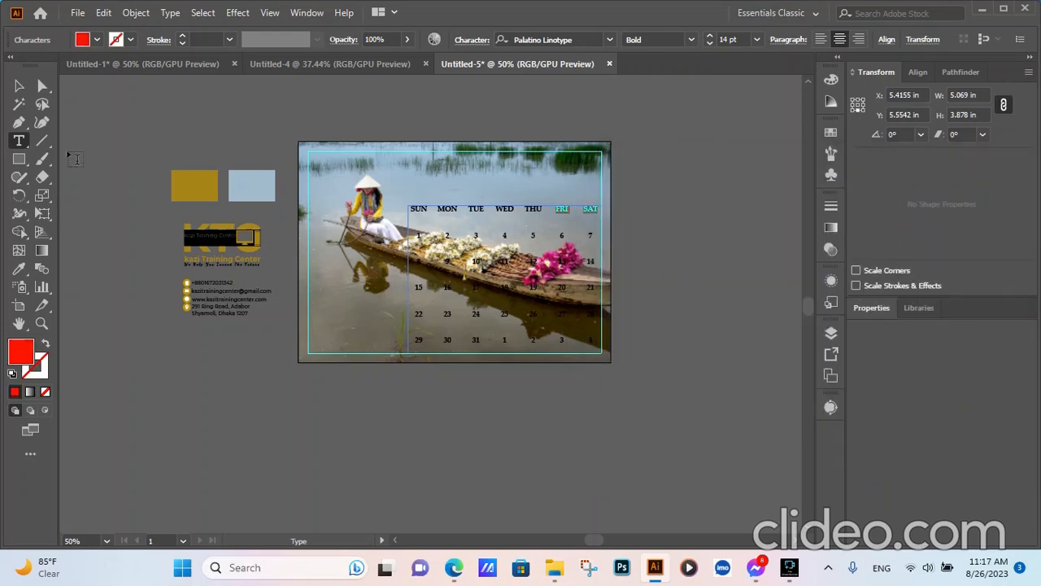
pyautogui.click(19, 86)
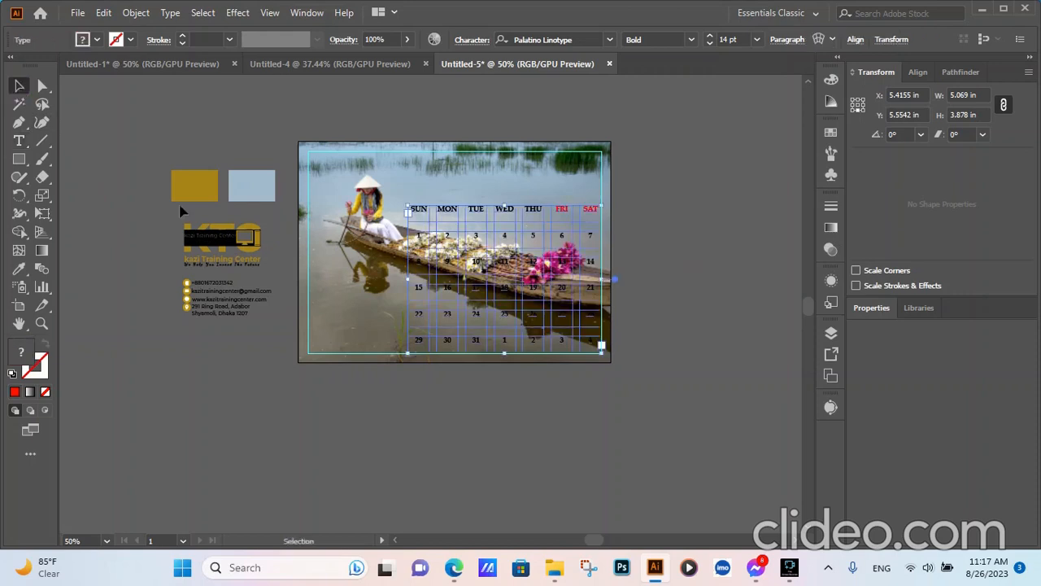
# Give dates 6 and 7 the same red as the FRI heading by sampling it with the Eyedropper.
pyautogui.click(596, 242)
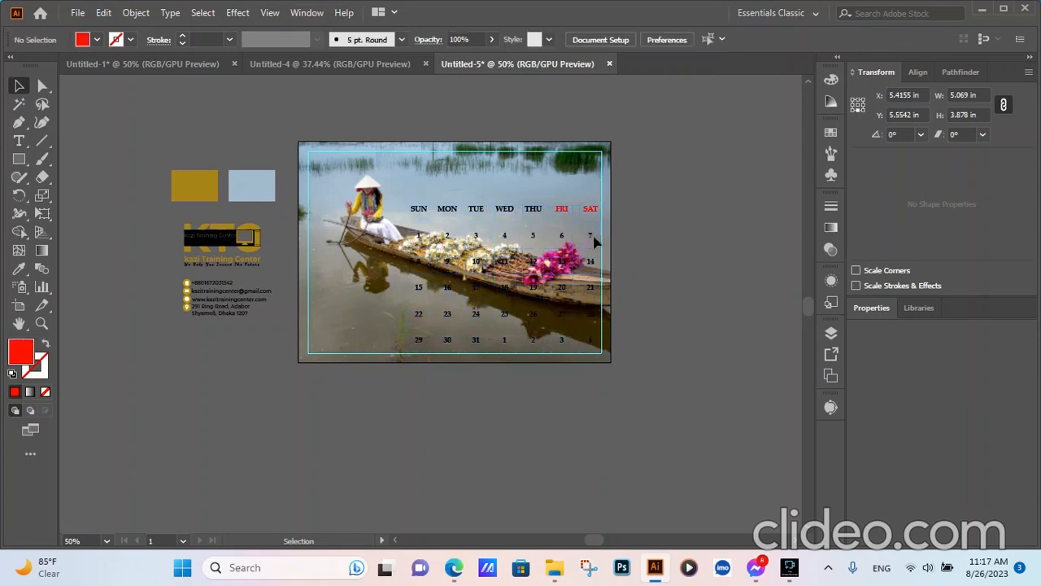
pyautogui.doubleClick(592, 239)
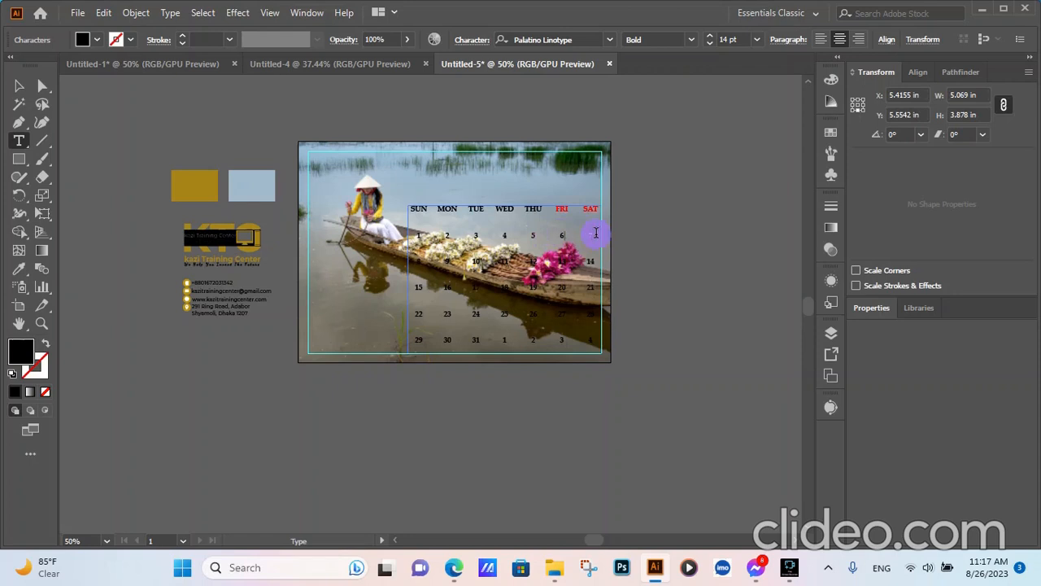
pyautogui.moveTo(597, 233); pyautogui.dragTo(548, 234)
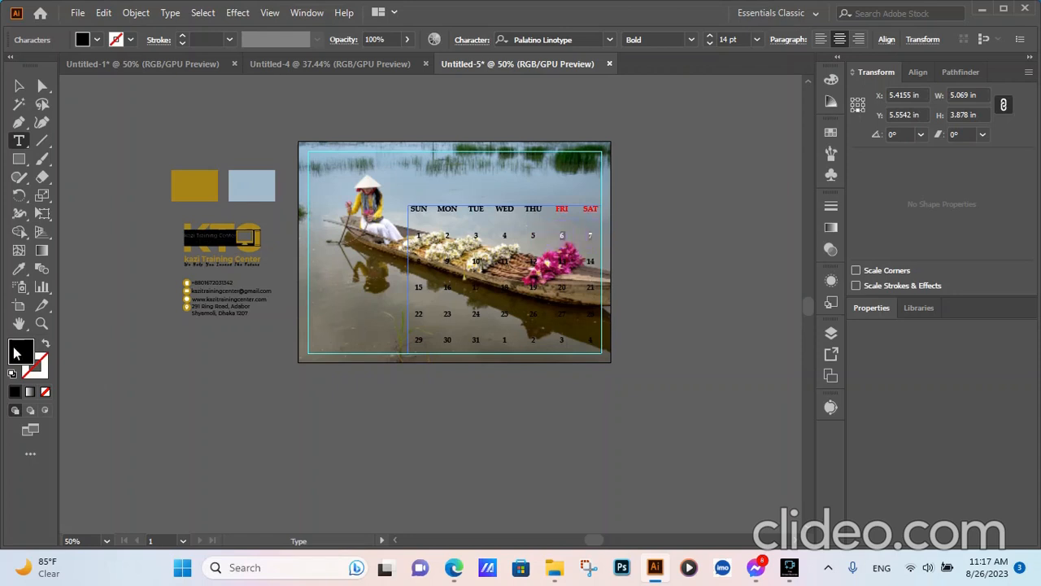
pyautogui.click(18, 268)
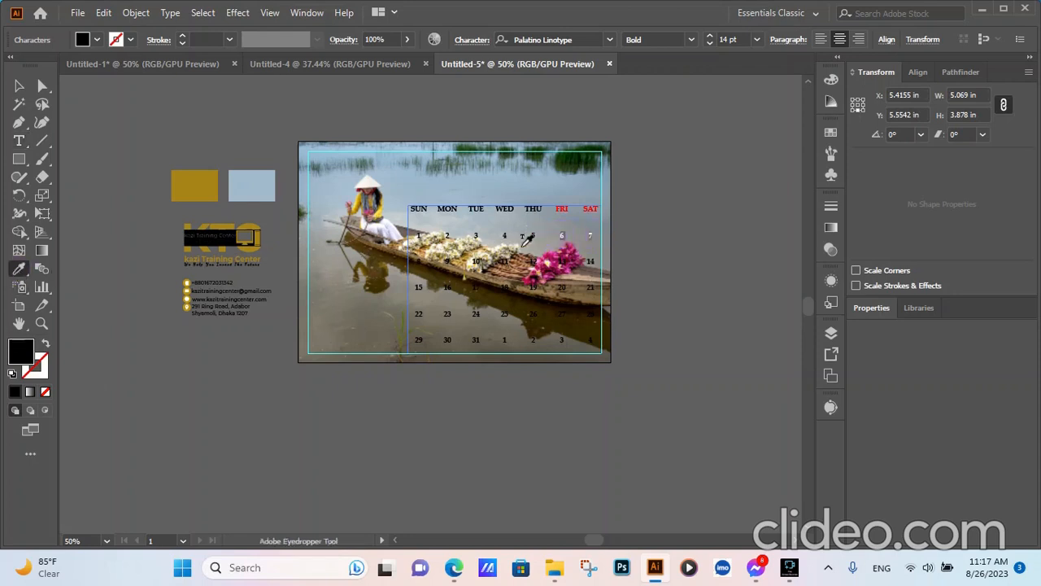
pyautogui.scroll(3, 583, 255)
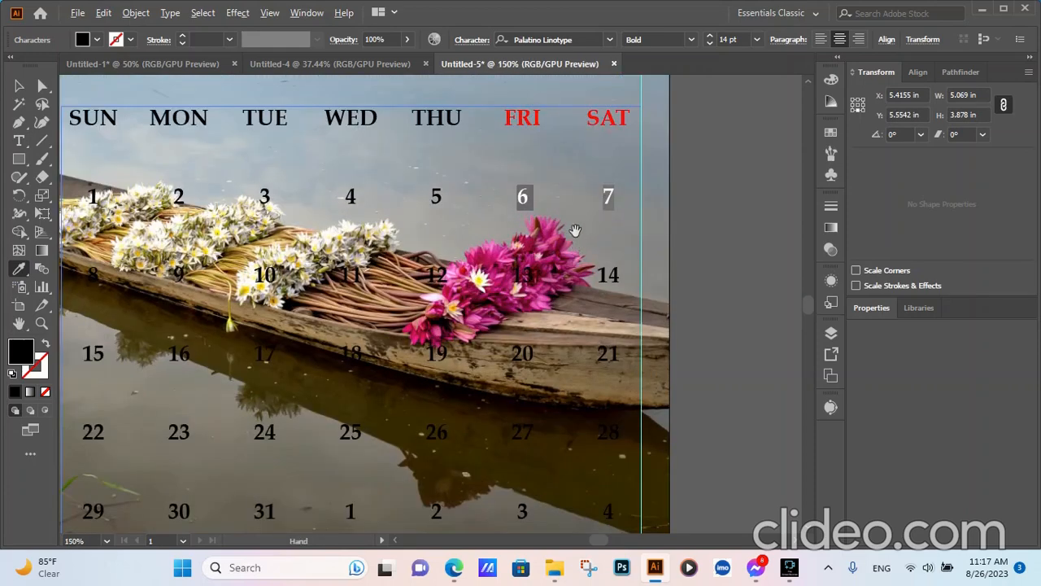
pyautogui.scroll(1, 510, 122)
pyautogui.click(506, 114)
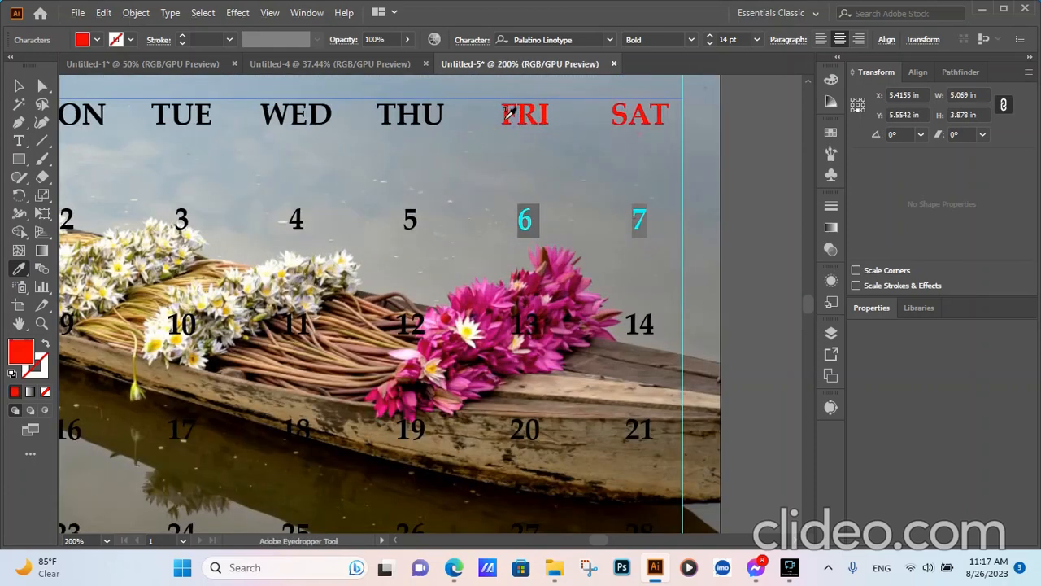
pyautogui.scroll(-4, 551, 225)
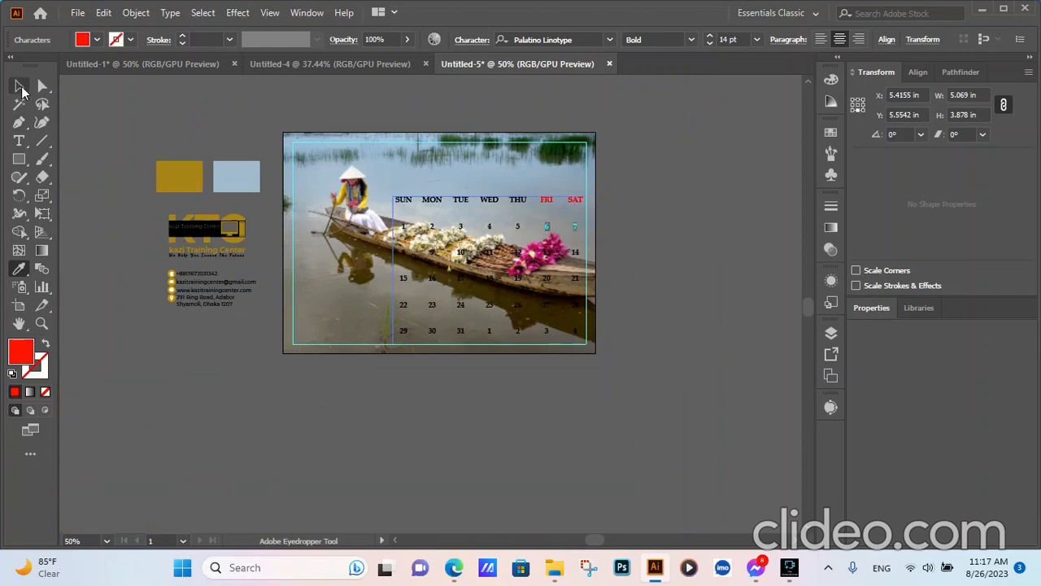
pyautogui.click(20, 87)
pyautogui.click(488, 430)
# Recolour dates 13 and 14 red by sampling date 6 with the Eyedropper.
pyautogui.scroll(1, 585, 280)
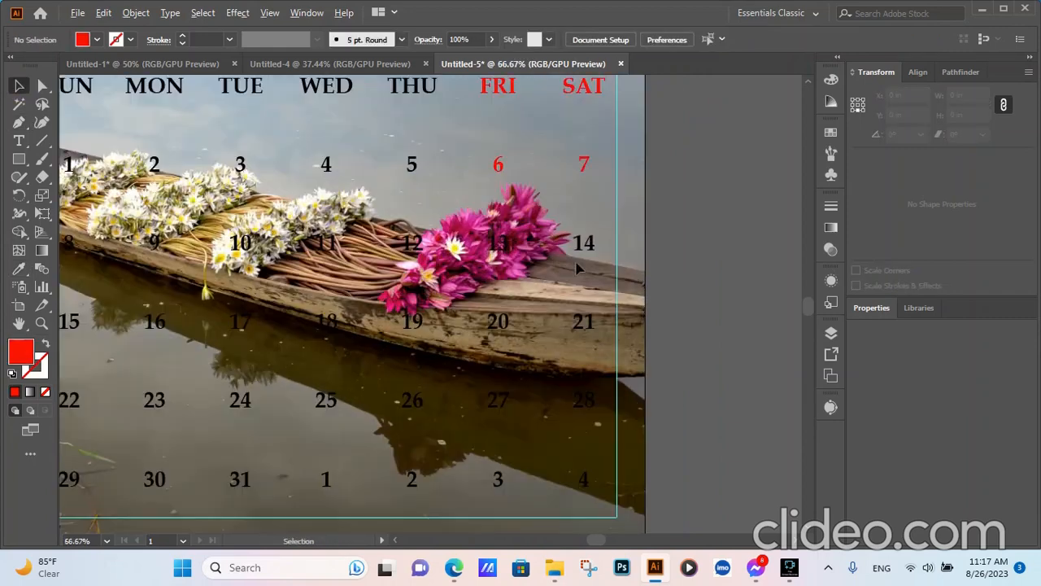
pyautogui.press('t')
pyautogui.click(592, 243)
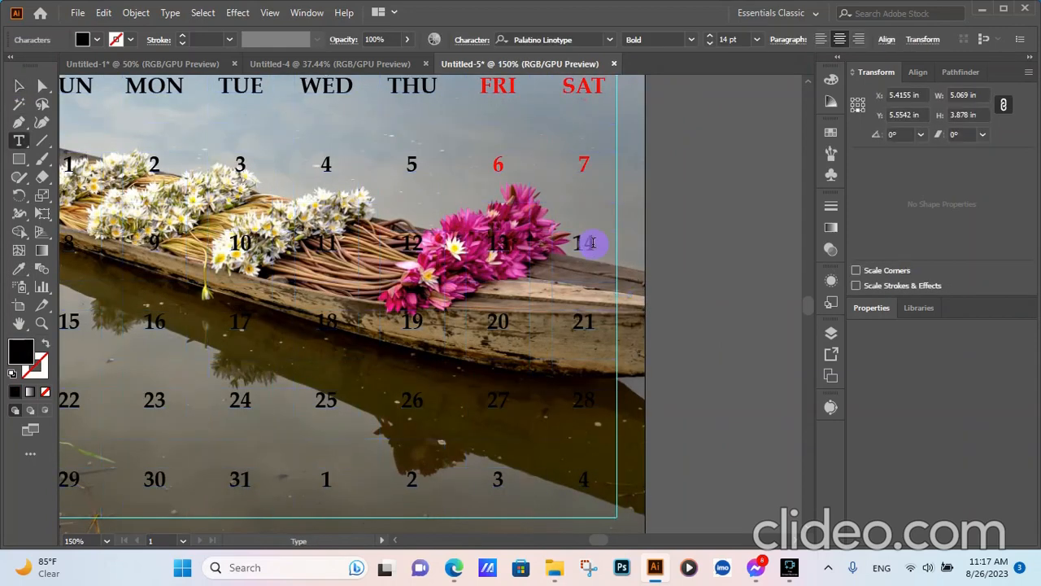
pyautogui.moveTo(592, 243); pyautogui.dragTo(486, 243)
pyautogui.click(19, 268)
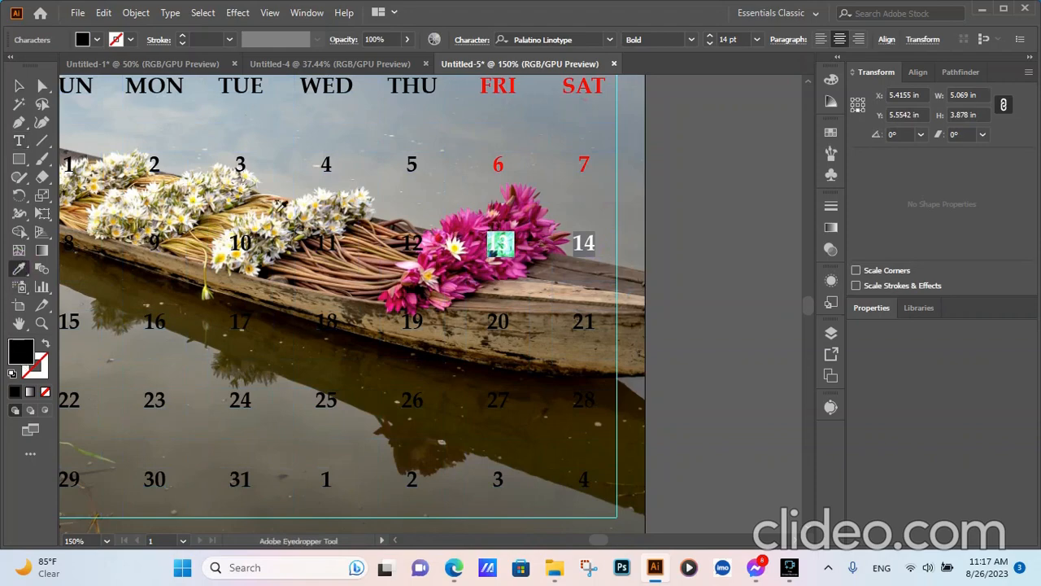
pyautogui.scroll(4, 488, 166)
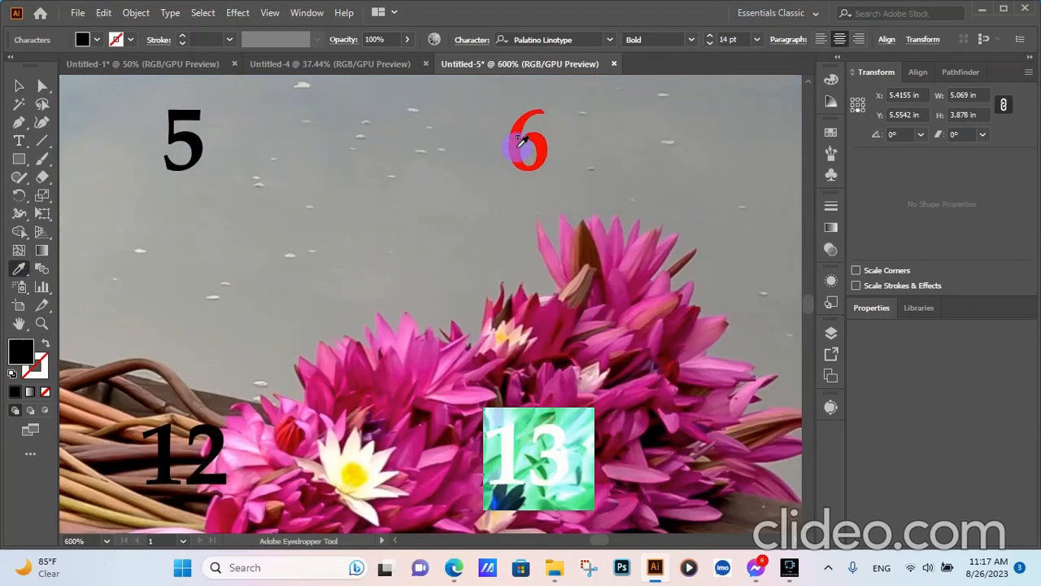
pyautogui.click(520, 142)
pyautogui.scroll(-6, 525, 162)
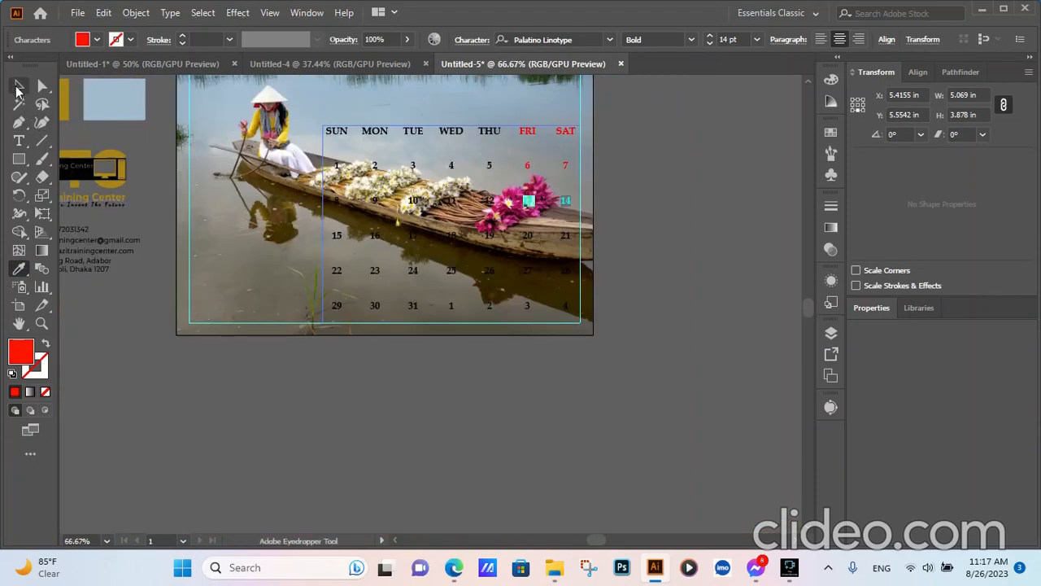
pyautogui.click(18, 86)
# Recolour dates 20 and 21 red by sampling the FRI heading with the Eyedropper.
pyautogui.click(574, 241)
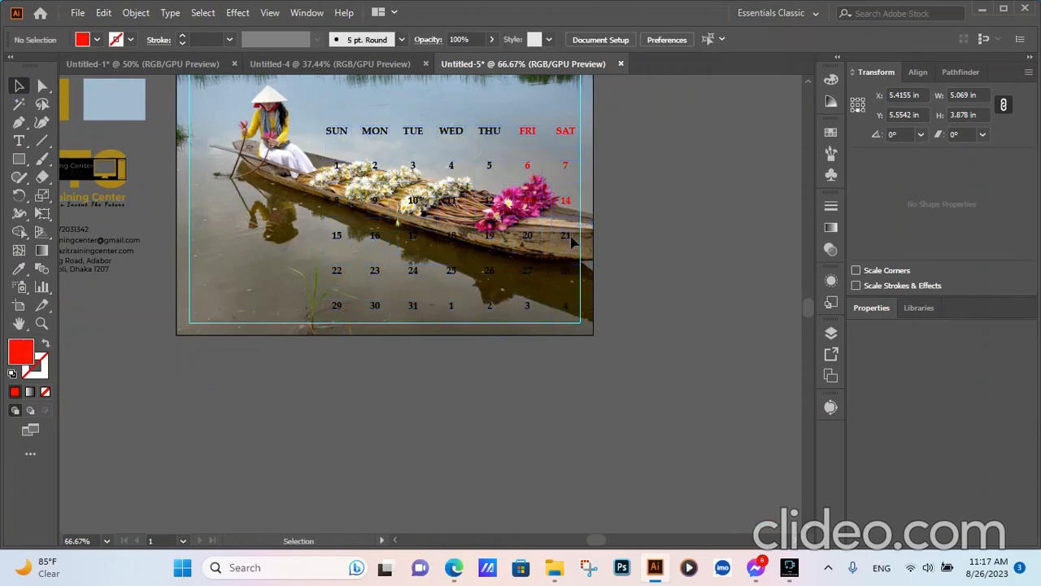
pyautogui.doubleClick(572, 235)
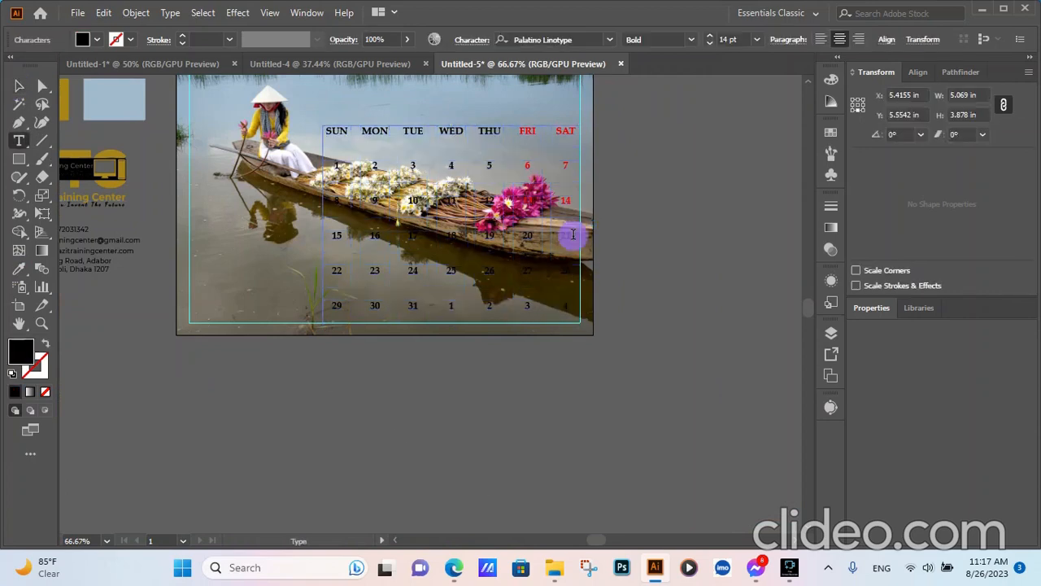
pyautogui.moveTo(573, 235); pyautogui.dragTo(523, 235)
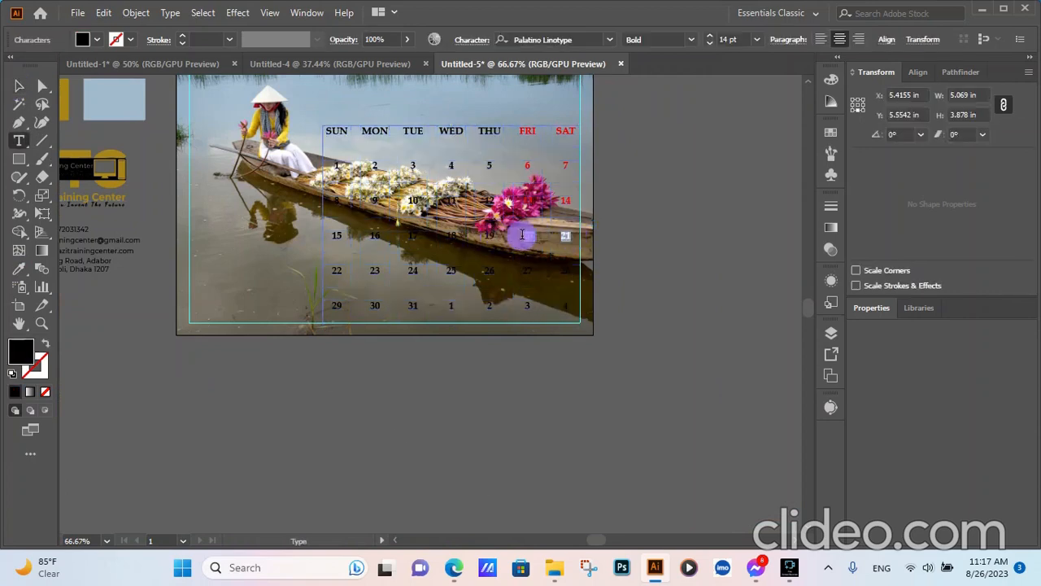
pyautogui.click(18, 268)
pyautogui.scroll(5, 518, 137)
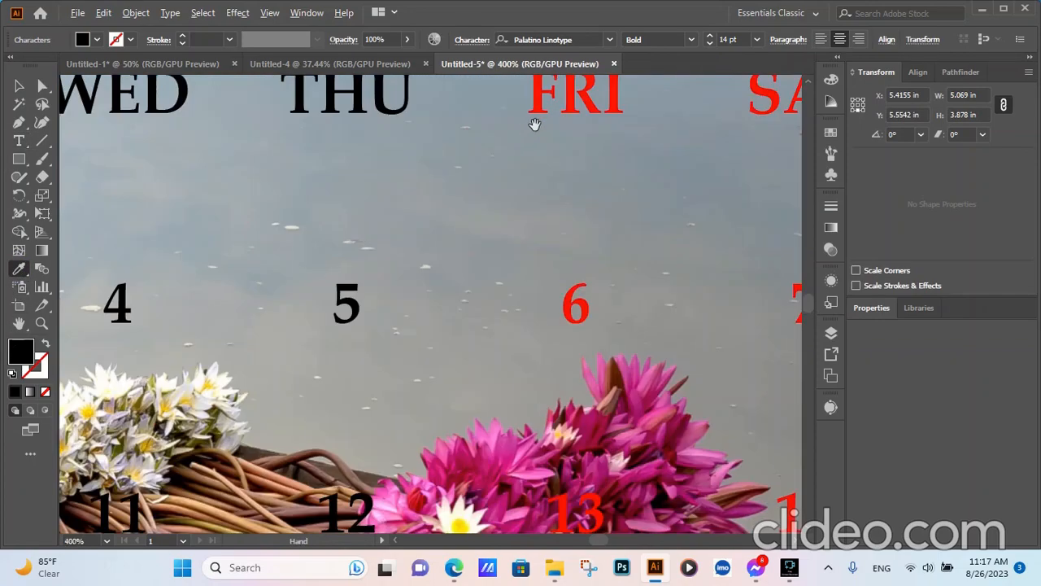
pyautogui.click(539, 91)
pyautogui.scroll(-6, 503, 246)
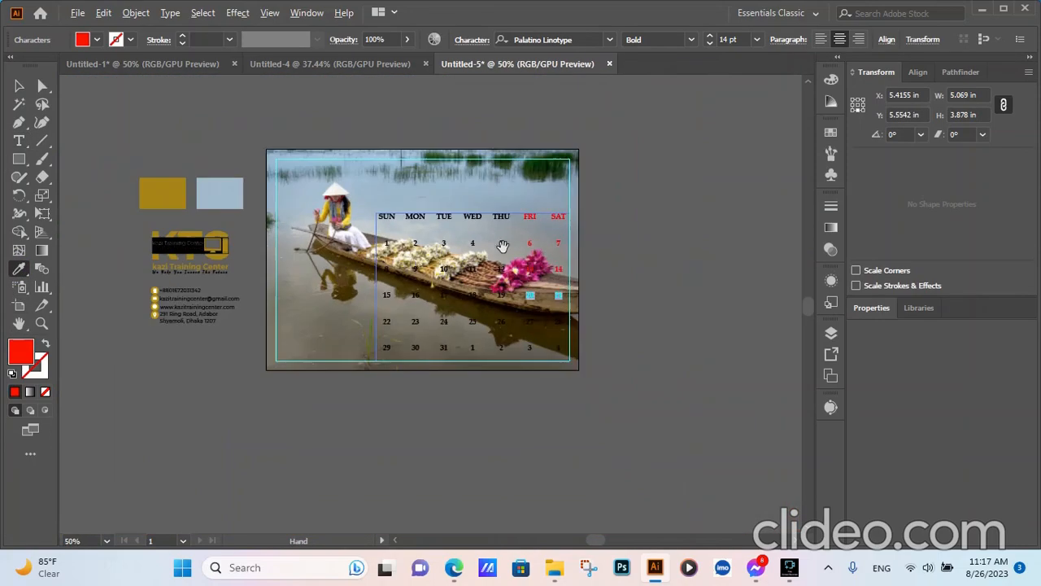
pyautogui.click(19, 85)
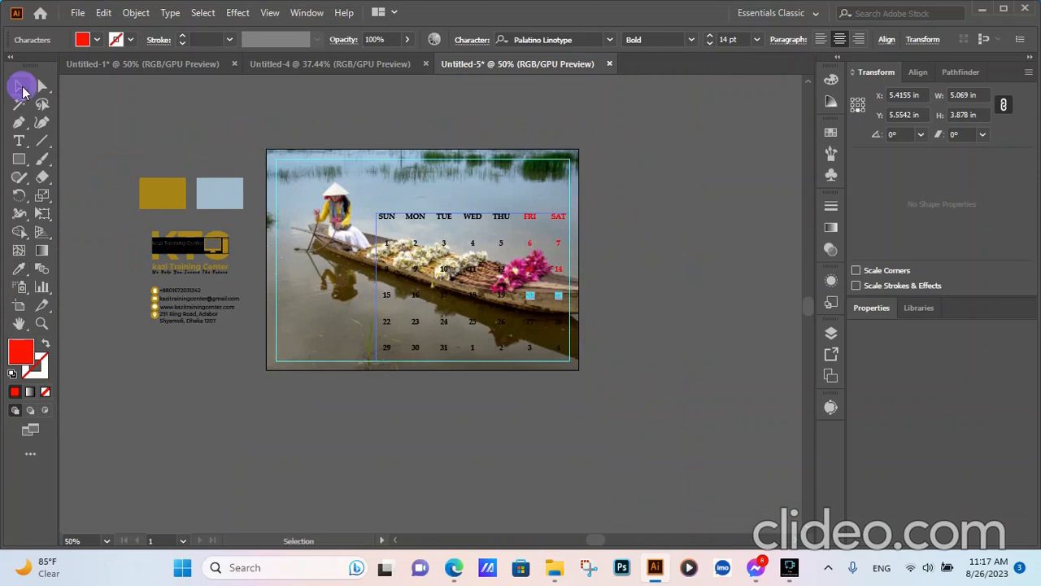
# Recolour dates 27 and 28 red by sampling date 20 with the Eyedropper.
pyautogui.doubleClick(562, 324)
pyautogui.moveTo(563, 323); pyautogui.dragTo(523, 321)
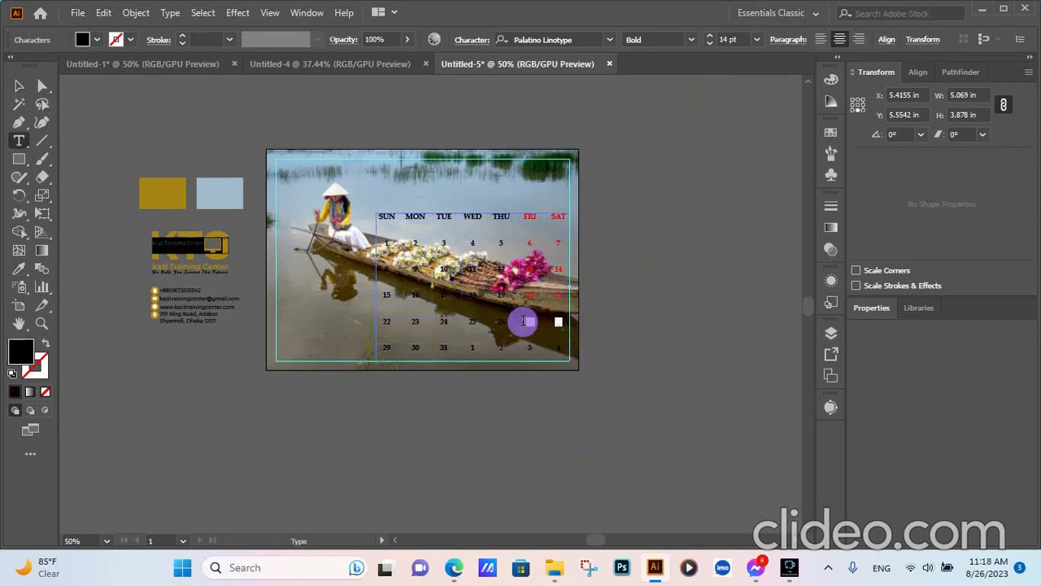
pyautogui.click(19, 267)
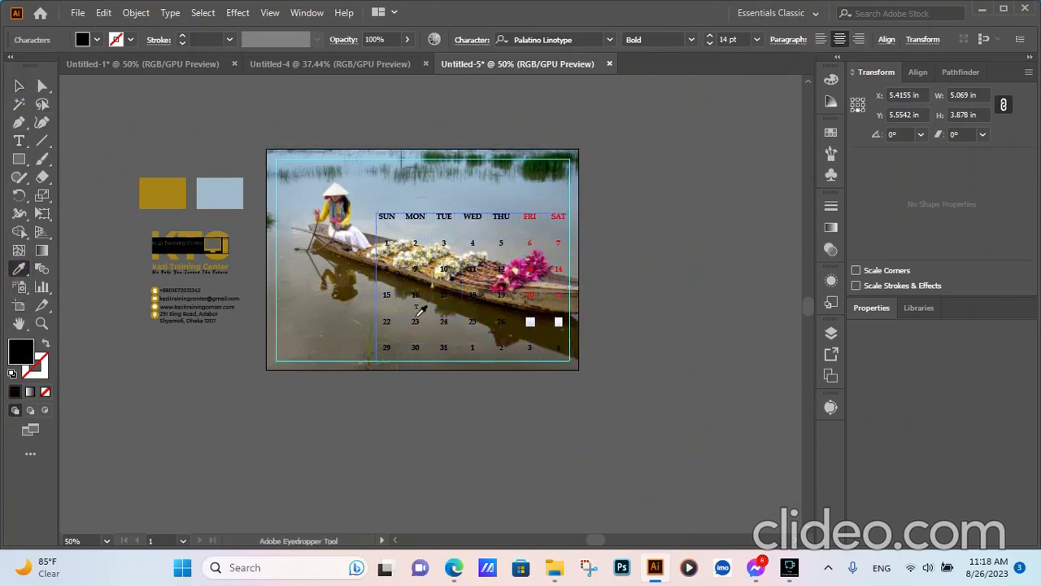
pyautogui.scroll(5, 525, 302)
pyautogui.moveTo(521, 231); pyautogui.dragTo(520, 267)
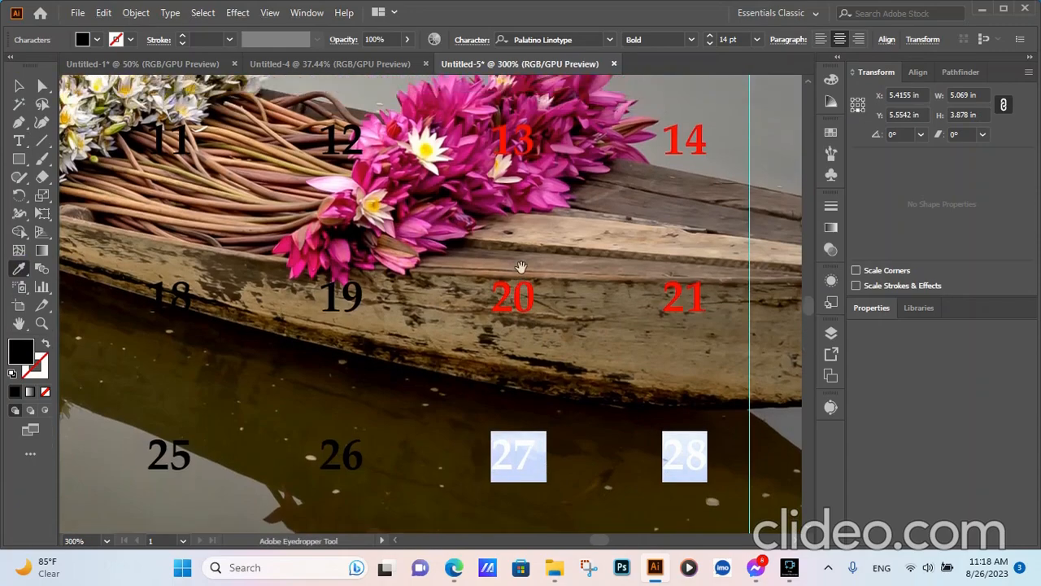
pyautogui.scroll(4, 521, 267)
pyautogui.click(522, 312)
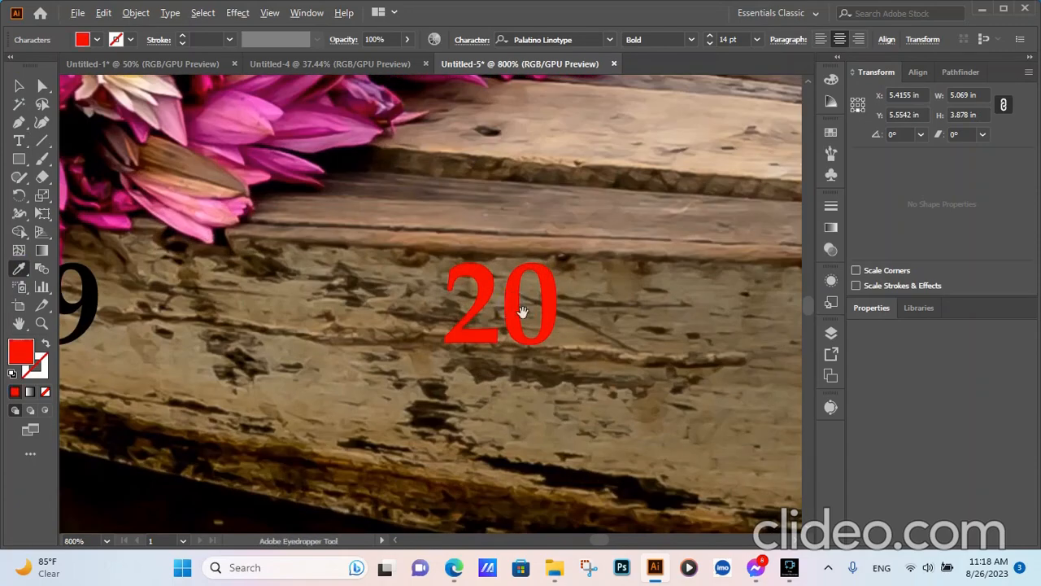
pyautogui.scroll(-8, 522, 311)
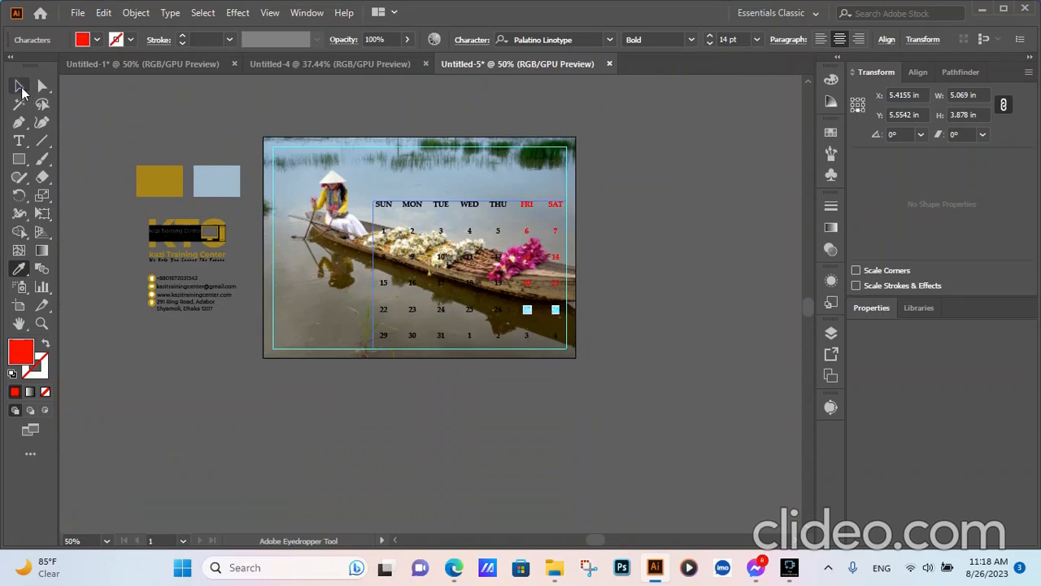
pyautogui.click(20, 86)
pyautogui.click(511, 474)
# Give the trailing dates 3 and 4 in the last row the red of date 27 with the Eyedropper.
pyautogui.click(561, 338)
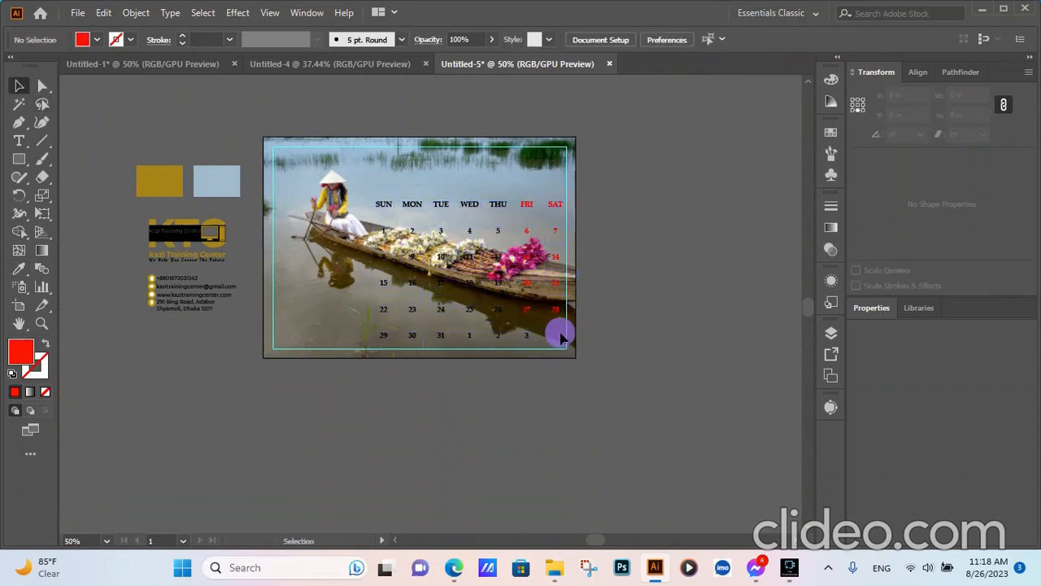
pyautogui.press('t')
pyautogui.click(557, 334)
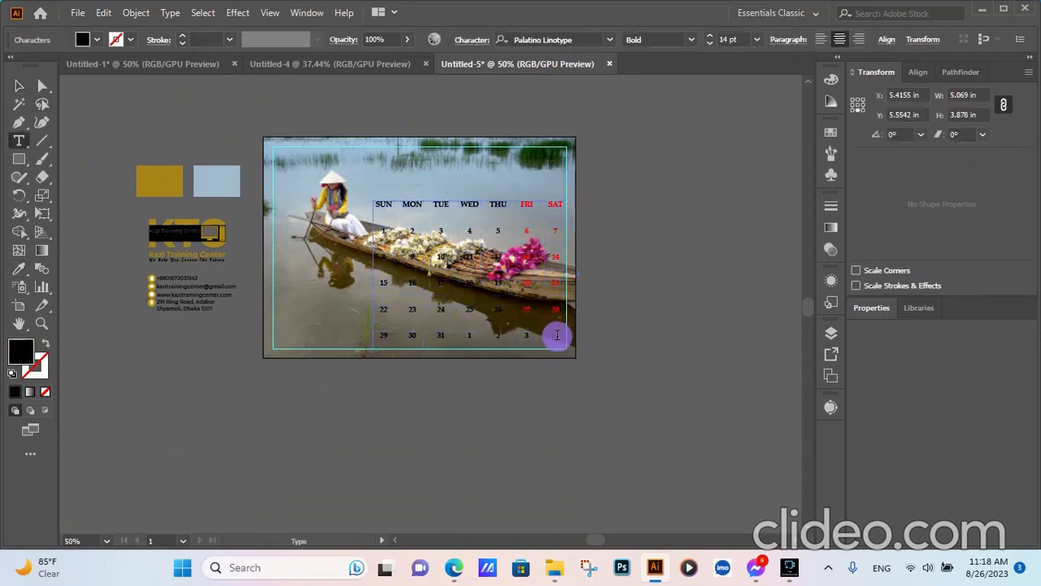
pyautogui.click(19, 268)
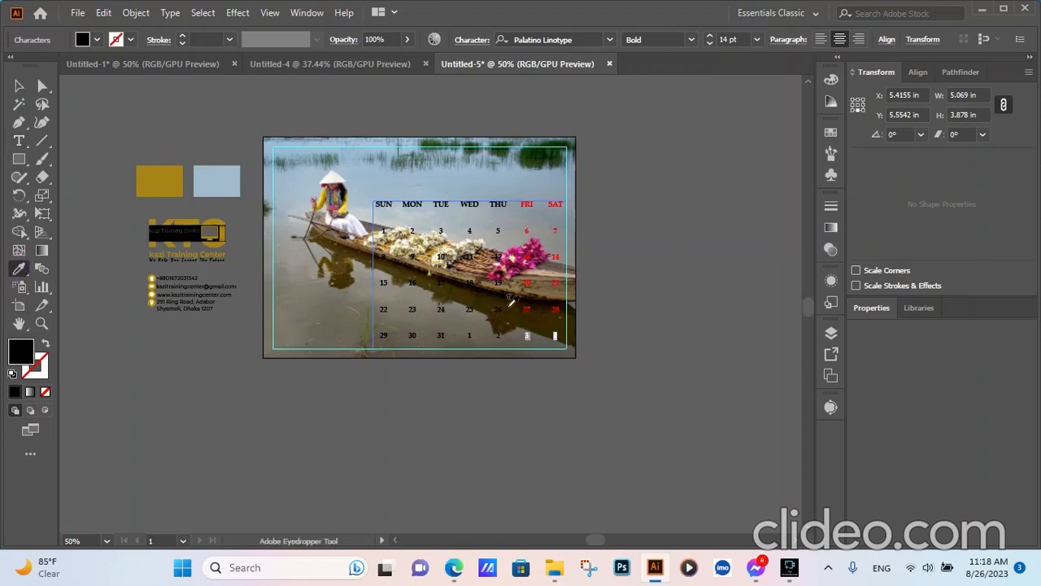
pyautogui.scroll(6, 511, 301)
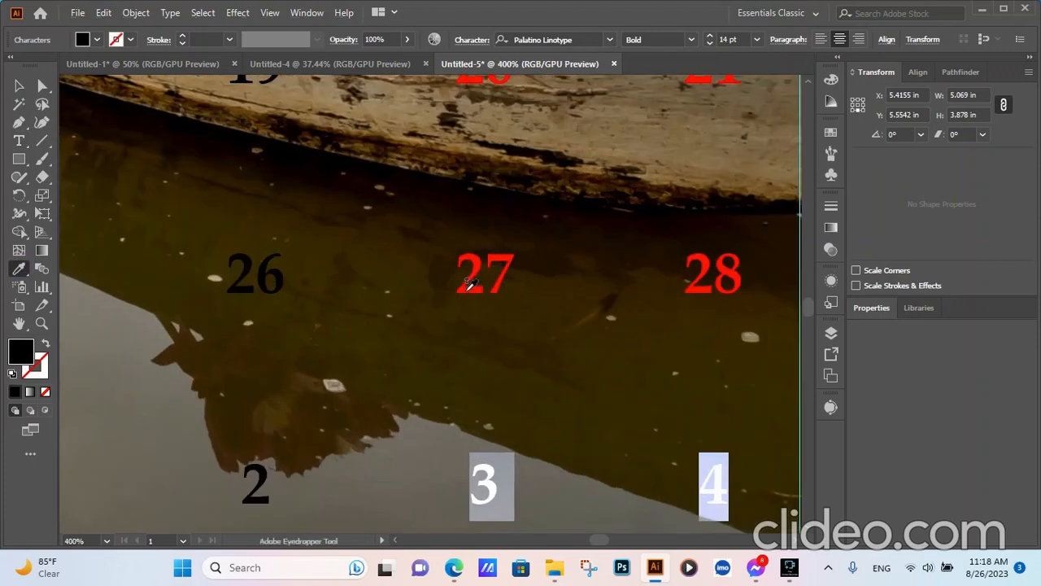
pyautogui.click(470, 282)
pyautogui.scroll(-6, 488, 328)
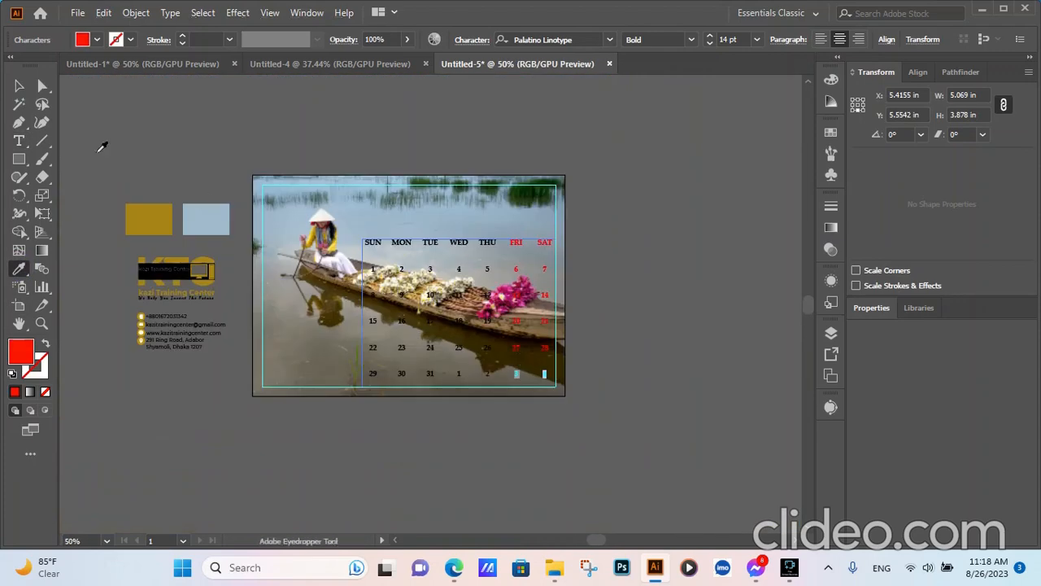
pyautogui.click(18, 87)
pyautogui.click(160, 103)
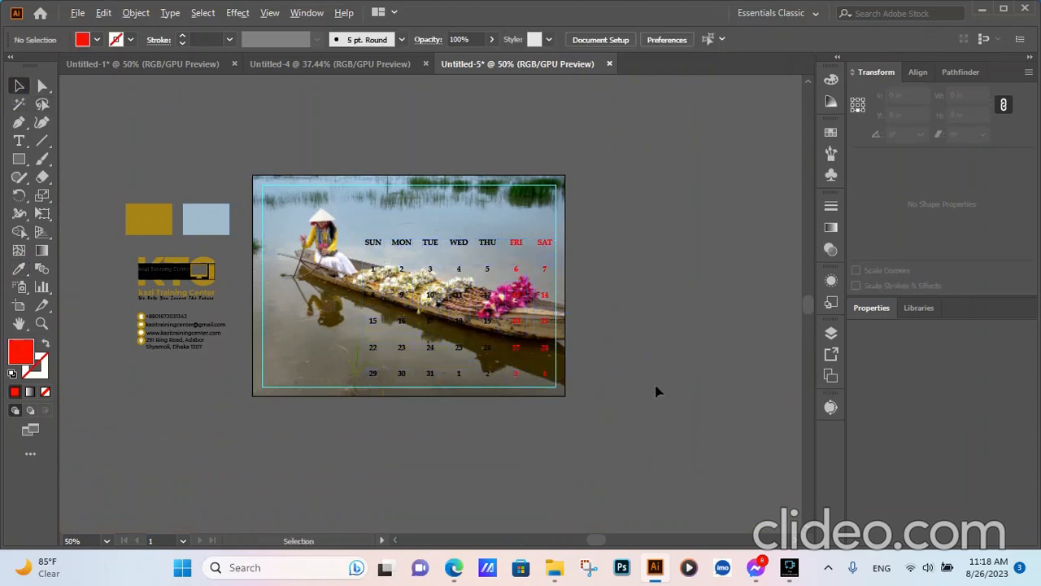
# Draw a rectangle about 5.07 x 3.87 in covering the date grid, from its upper corner at SUN to the opposite lower corner.
pyautogui.scroll(-2, 602, 343)
pyautogui.scroll(2, 516, 324)
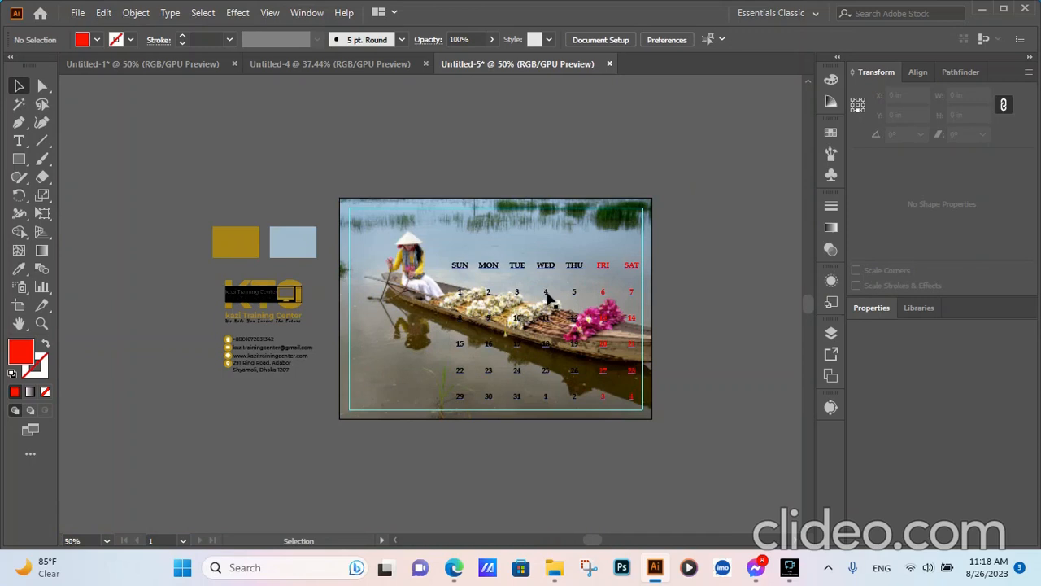
pyautogui.click(565, 480)
pyautogui.click(19, 158)
pyautogui.scroll(1, 474, 289)
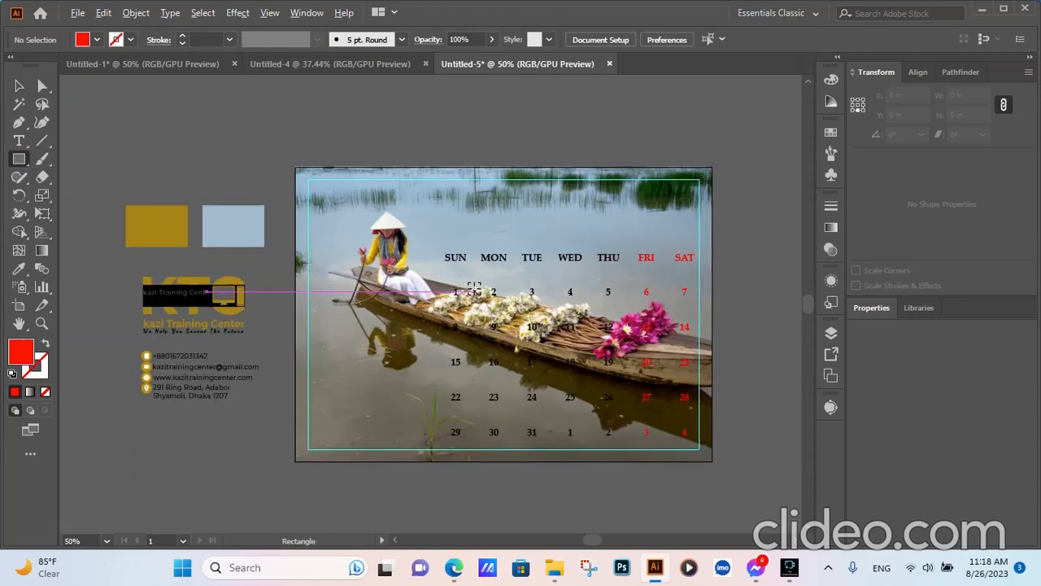
pyautogui.scroll(1, 474, 290)
pyautogui.scroll(-2, 302, 231)
pyautogui.scroll(1, 370, 235)
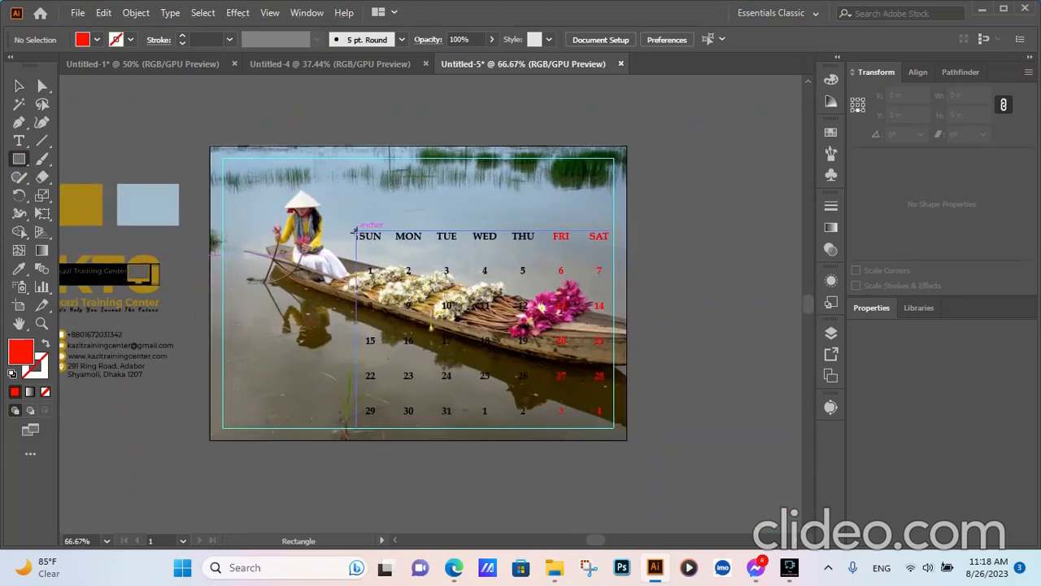
pyautogui.moveTo(355, 232); pyautogui.dragTo(614, 425)
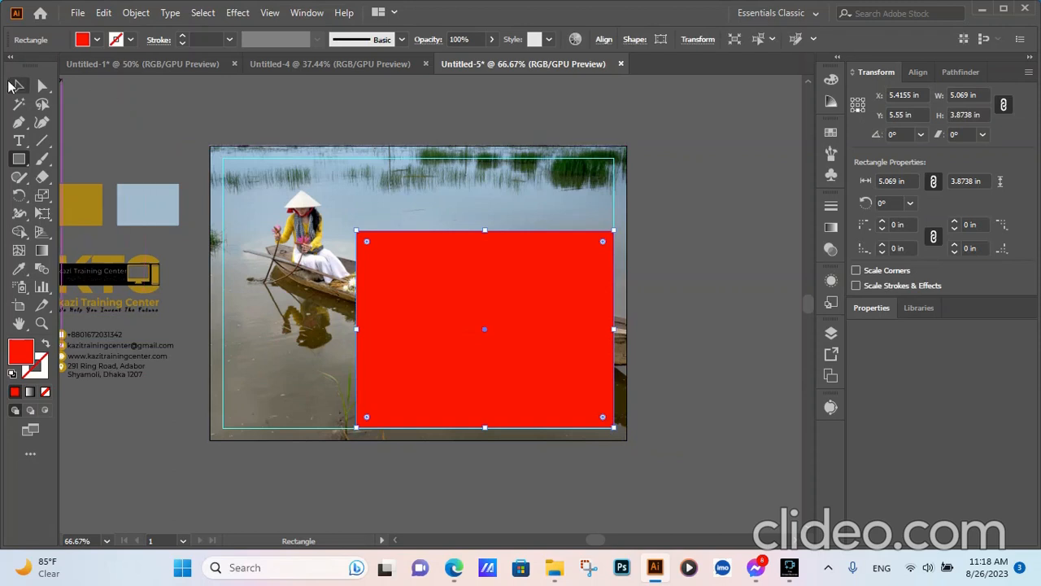
# Move the red rectangle off the date grid onto the empty area below the artboard and deselect it.
pyautogui.click(21, 85)
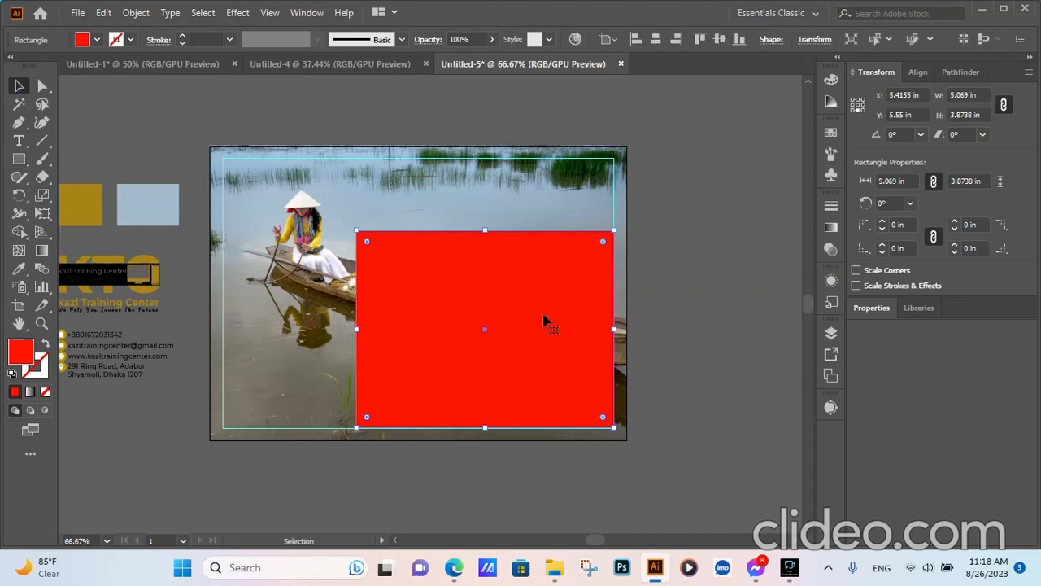
pyautogui.moveTo(543, 307); pyautogui.dragTo(534, 383)
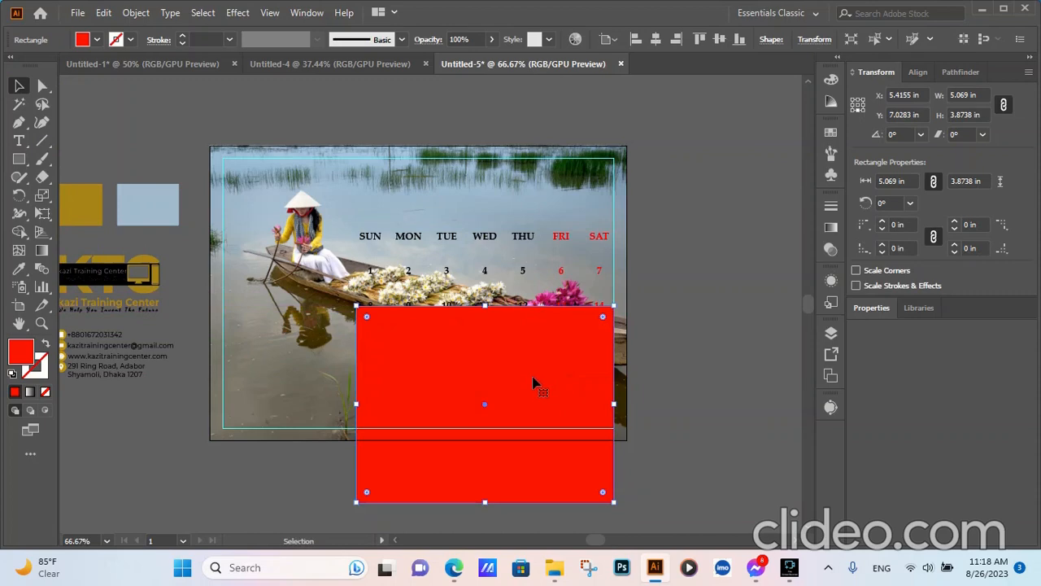
pyautogui.scroll(-3, 529, 239)
pyautogui.scroll(3, 533, 405)
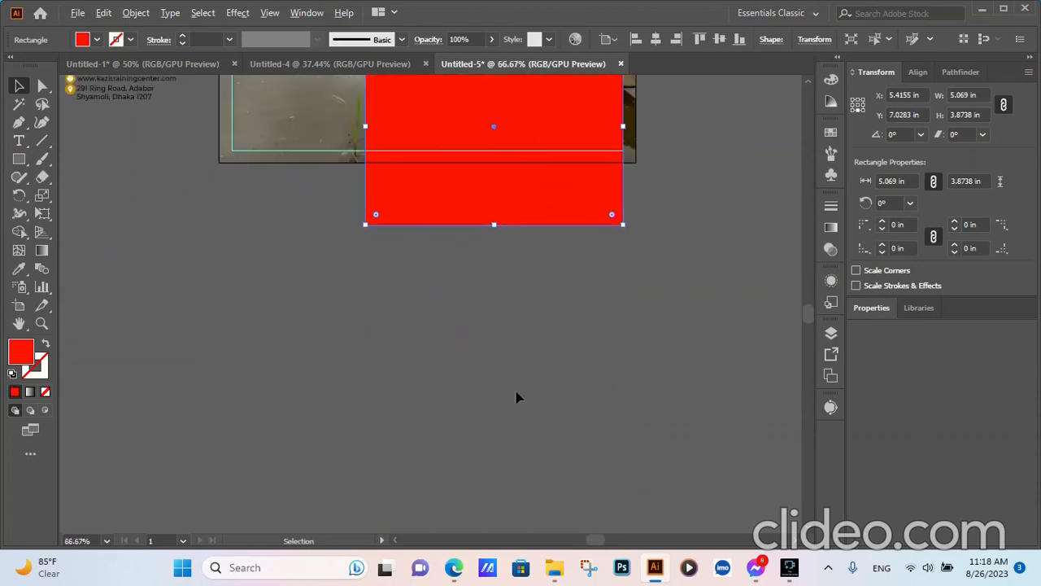
pyautogui.scroll(-1, 515, 397)
pyautogui.moveTo(538, 254); pyautogui.dragTo(521, 372)
pyautogui.click(143, 12)
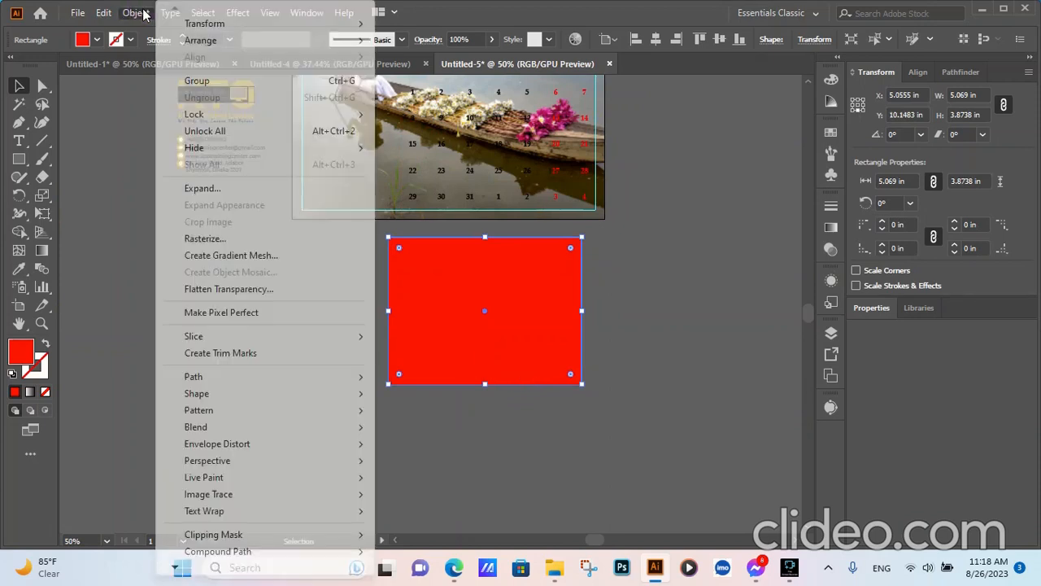
pyautogui.click(195, 131)
pyautogui.scroll(1, 230, 297)
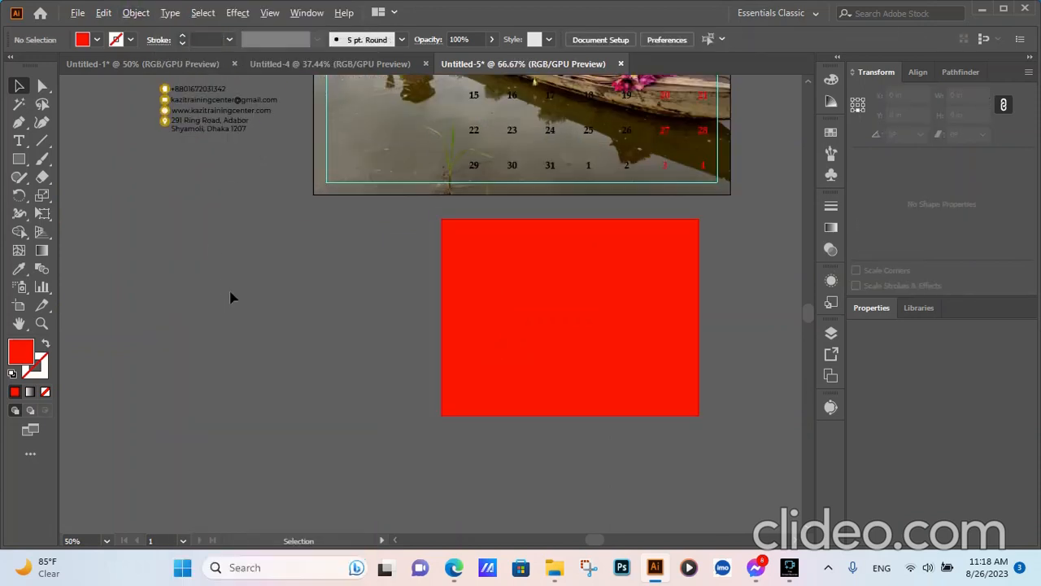
pyautogui.scroll(-3, 231, 293)
# Fill the rectangle below the artboard with light blue sampled from the light blue swatch square.
pyautogui.click(360, 275)
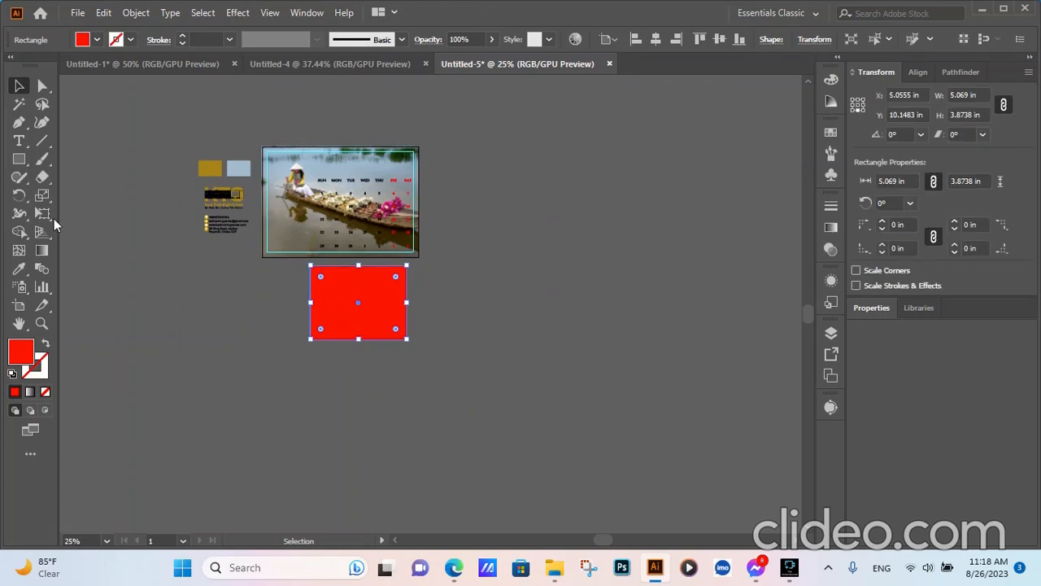
pyautogui.click(19, 269)
pyautogui.click(241, 168)
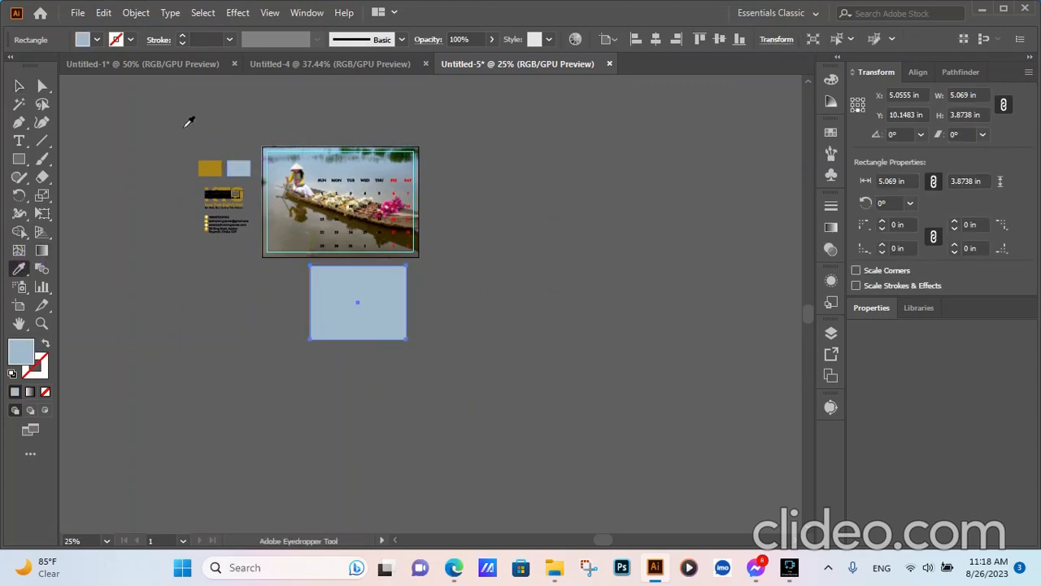
pyautogui.click(16, 86)
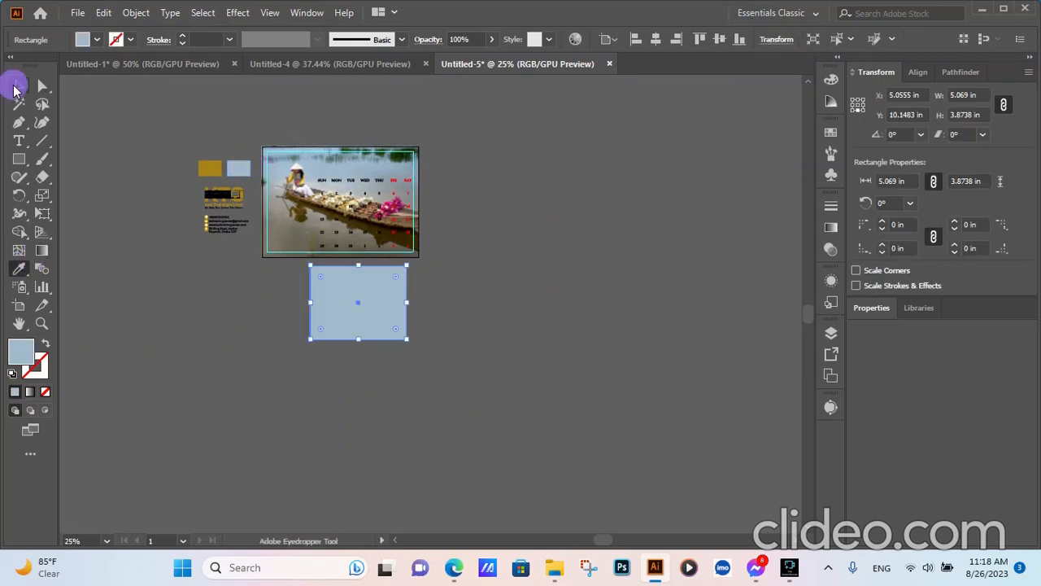
# Set up Split Into Grid for the light blue rectangle below the artboard with 6 rows and 7 columns.
pyautogui.click(148, 14)
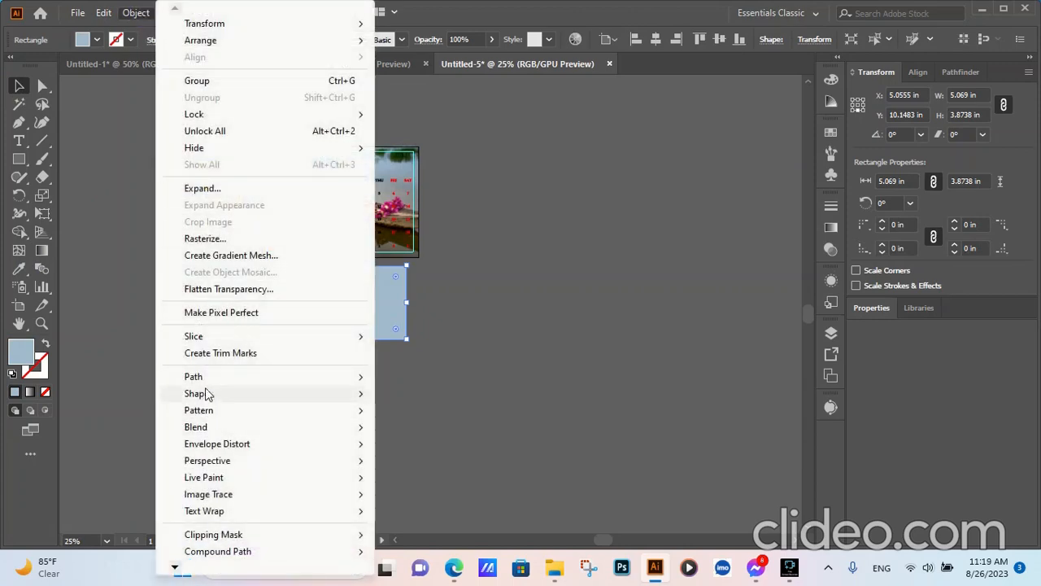
pyautogui.moveTo(204, 376)
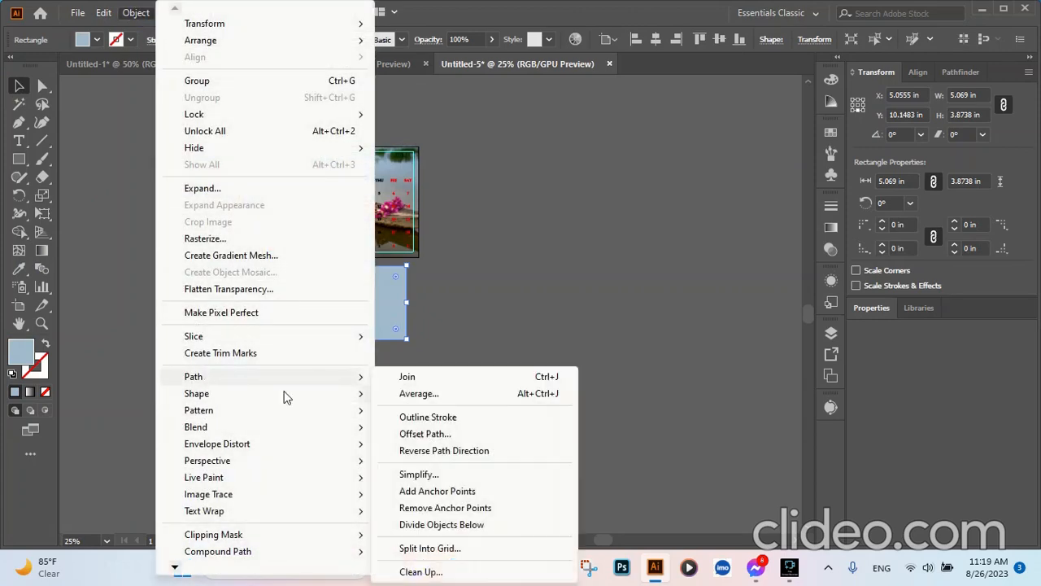
pyautogui.click(429, 548)
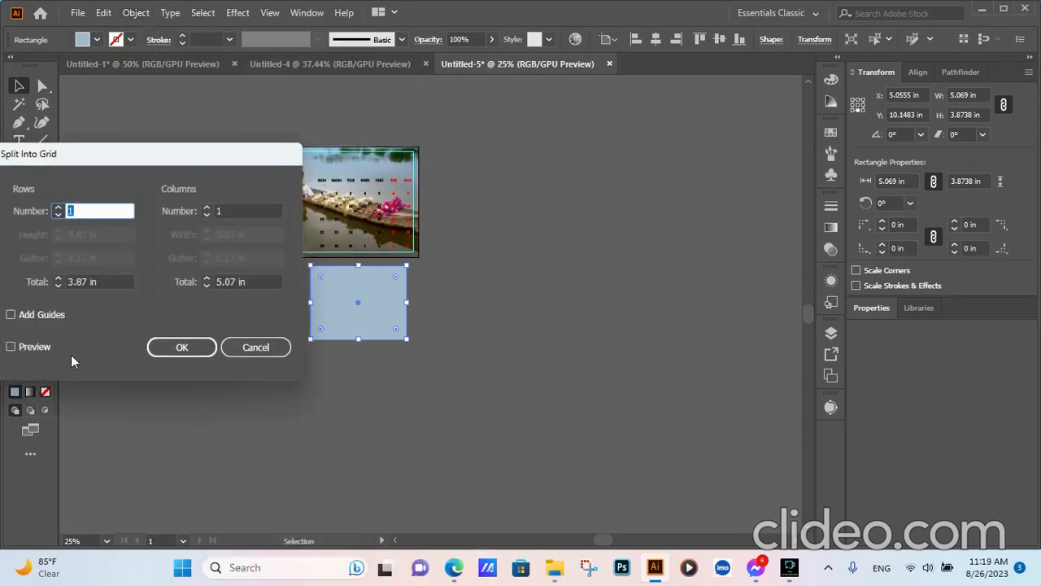
pyautogui.click(207, 207)
pyautogui.click(207, 207)
pyautogui.click(208, 208)
pyautogui.click(208, 208)
pyautogui.click(208, 208)
pyautogui.click(208, 207)
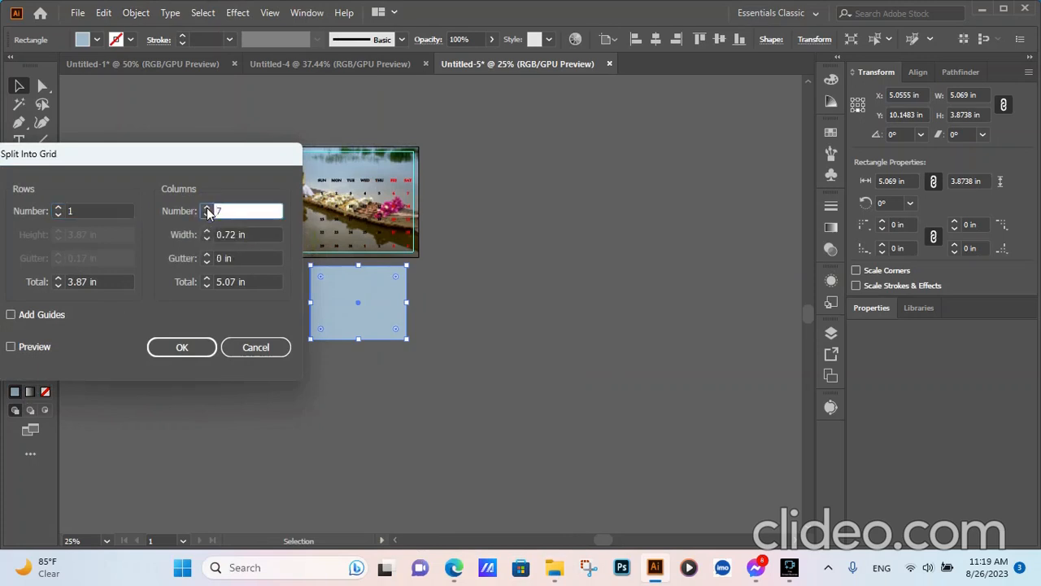
pyautogui.click(57, 208)
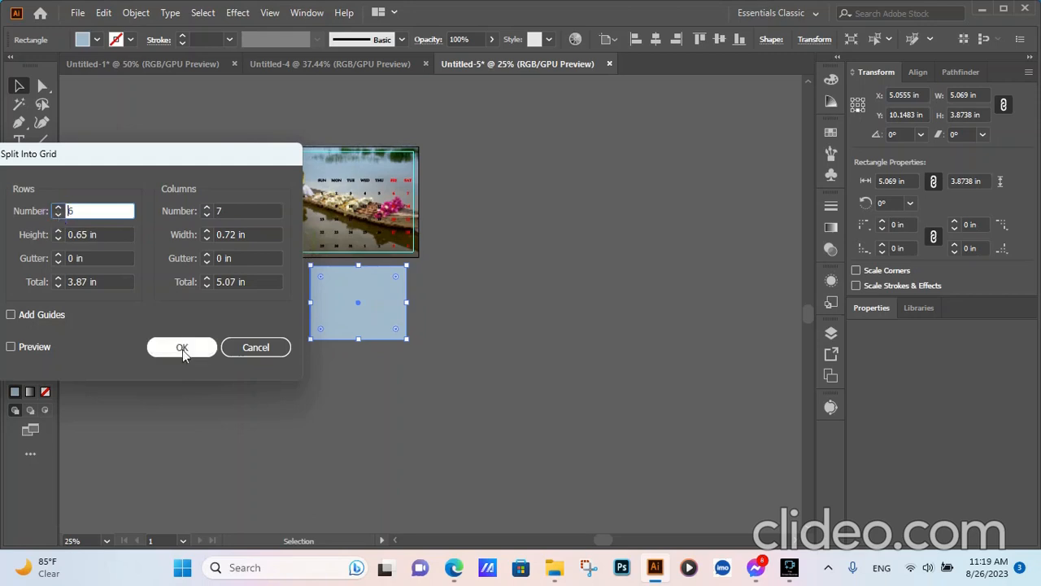
# Set the column and row gutters to 0.2 in, preview the split and apply it.
pyautogui.click(207, 254)
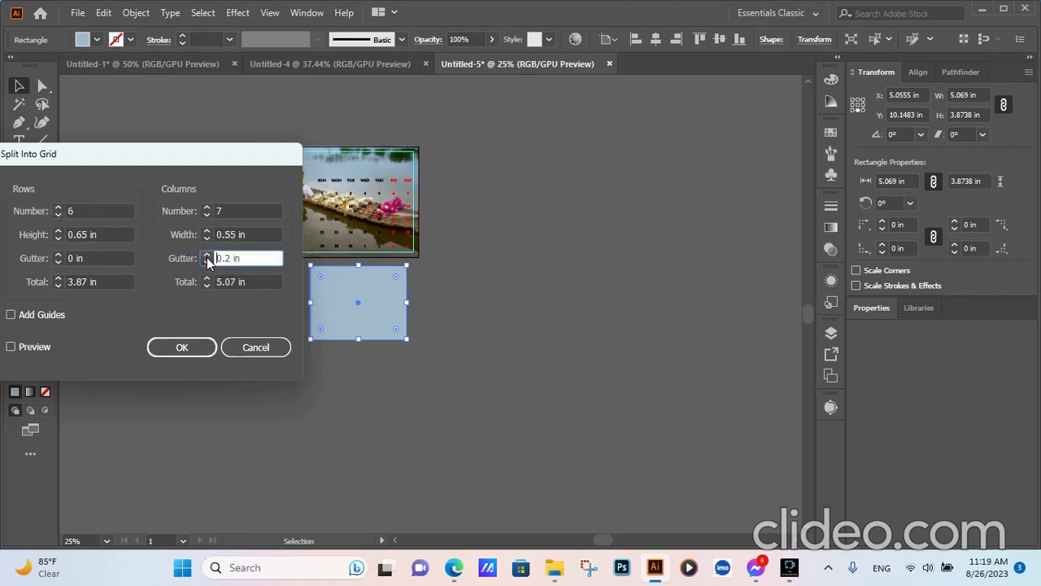
pyautogui.click(58, 255)
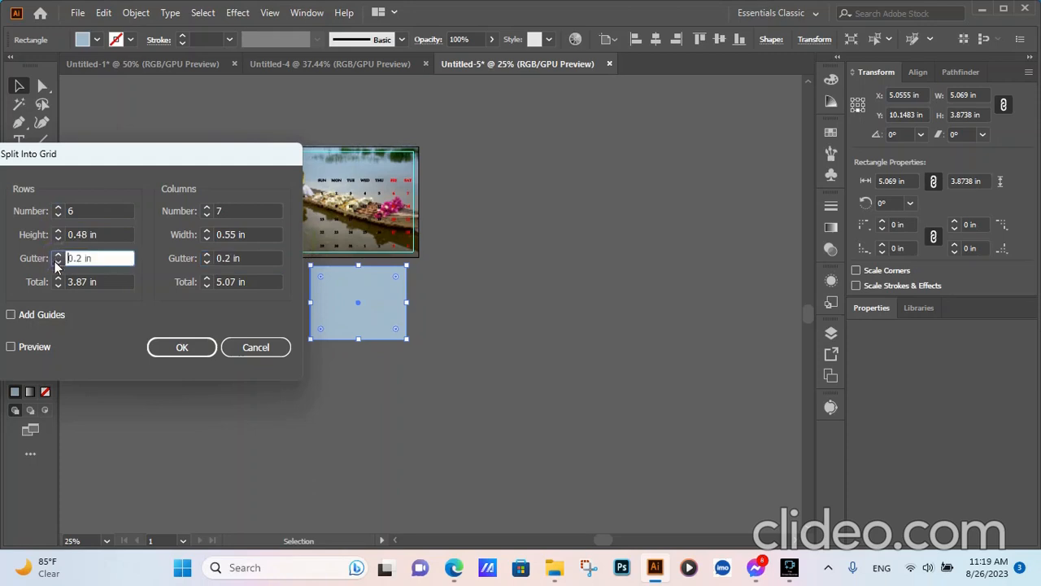
pyautogui.click(27, 349)
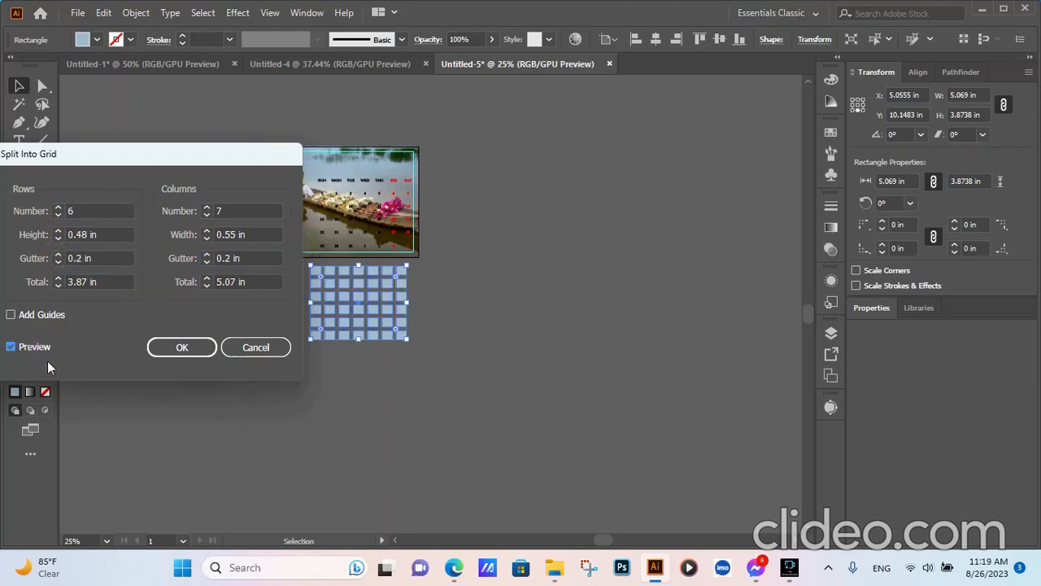
pyautogui.click(193, 346)
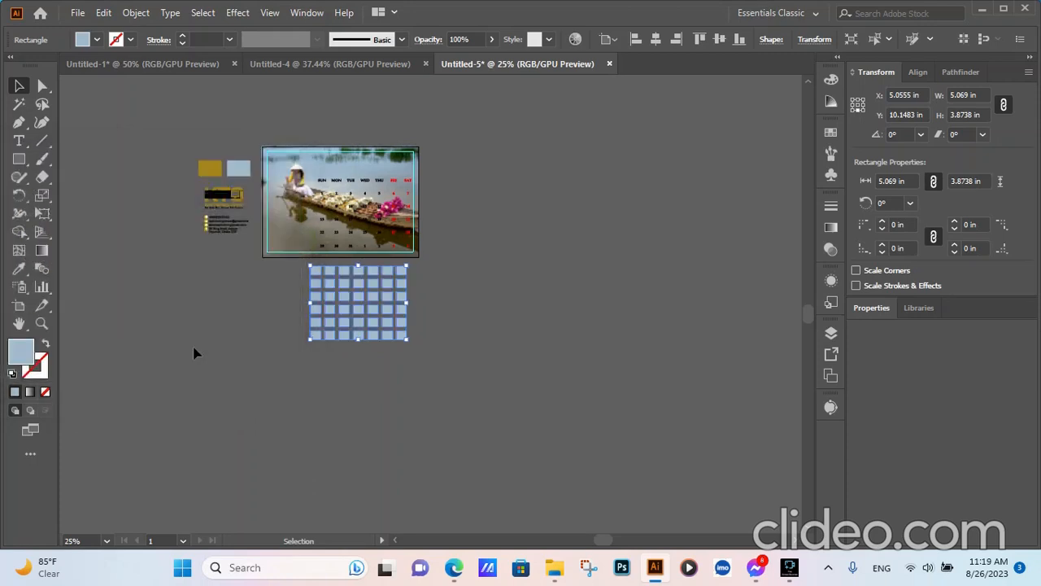
# Group all the light blue cells and move the group onto the artboard over the weekday and date grid.
pyautogui.click(142, 225)
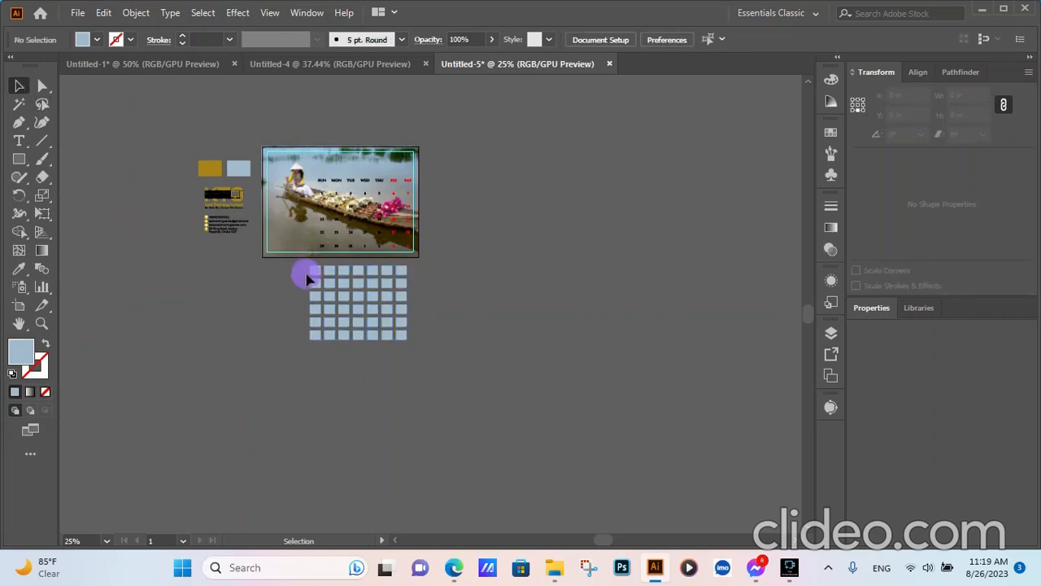
pyautogui.moveTo(307, 279); pyautogui.dragTo(426, 351)
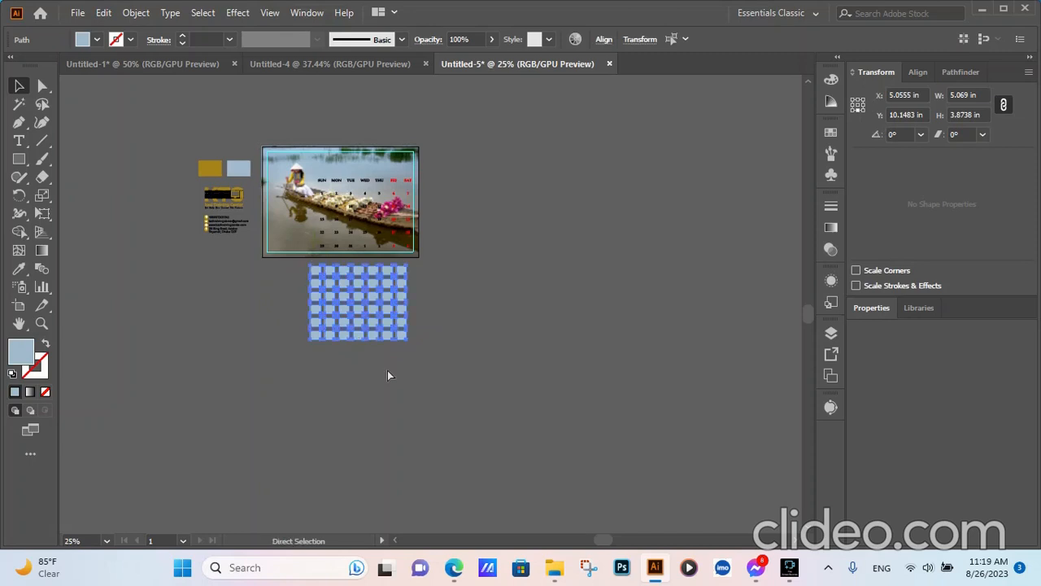
pyautogui.press('v')
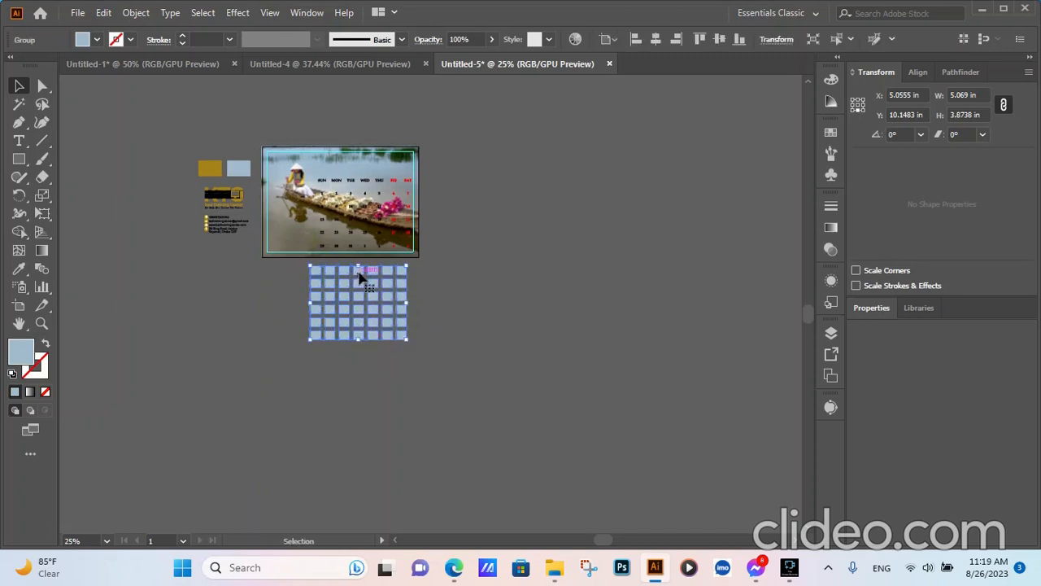
pyautogui.moveTo(361, 278); pyautogui.dragTo(366, 190)
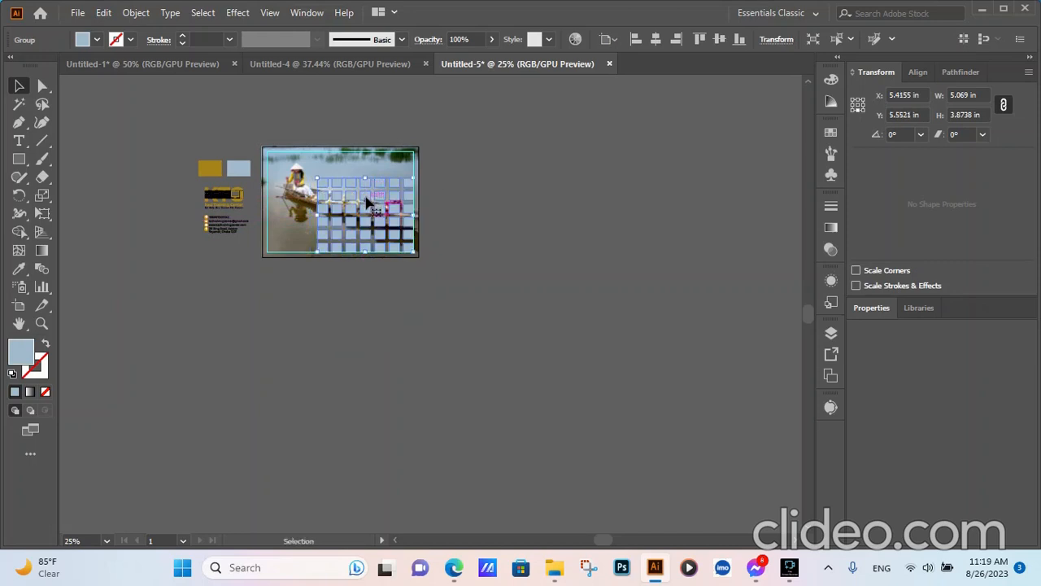
# Send the light blue cell group backward so that it sits behind the weekday and date text.
pyautogui.rightClick(365, 189)
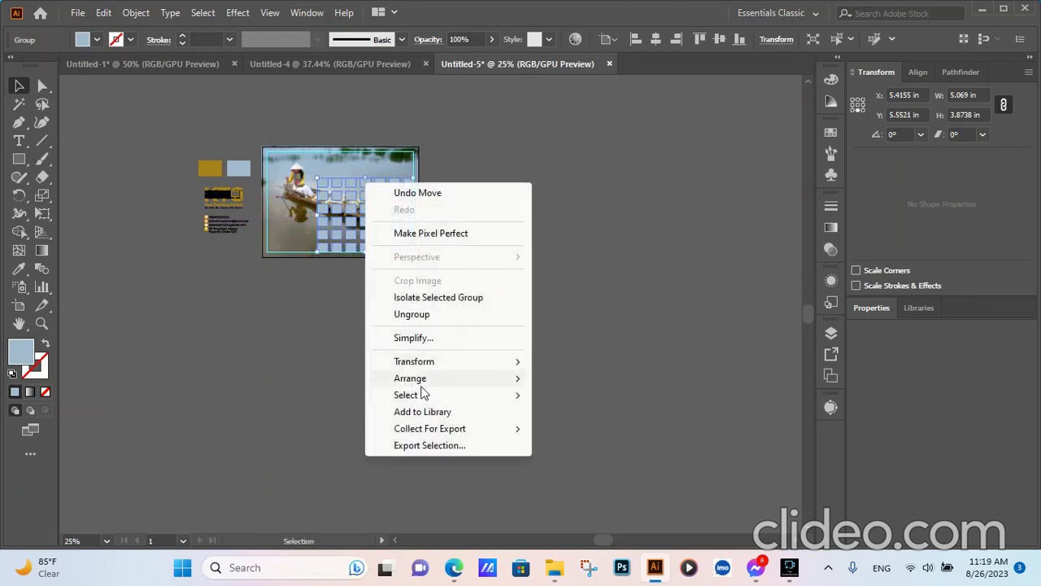
pyautogui.moveTo(455, 384)
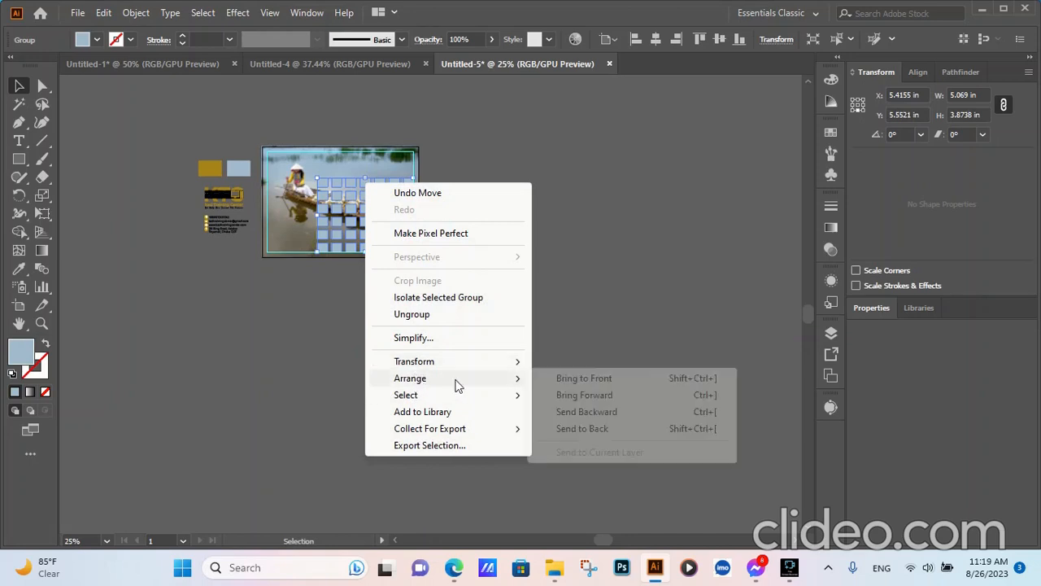
pyautogui.click(586, 412)
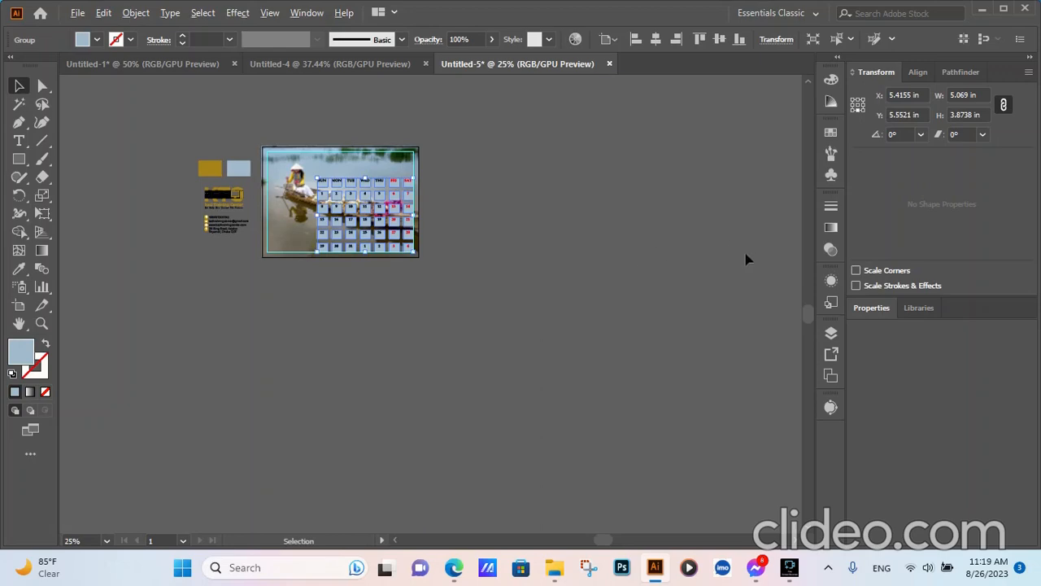
# Lower the opacity of the light blue cell group to 51% and deselect it.
pyautogui.scroll(-1, 489, 236)
pyautogui.scroll(5, 489, 236)
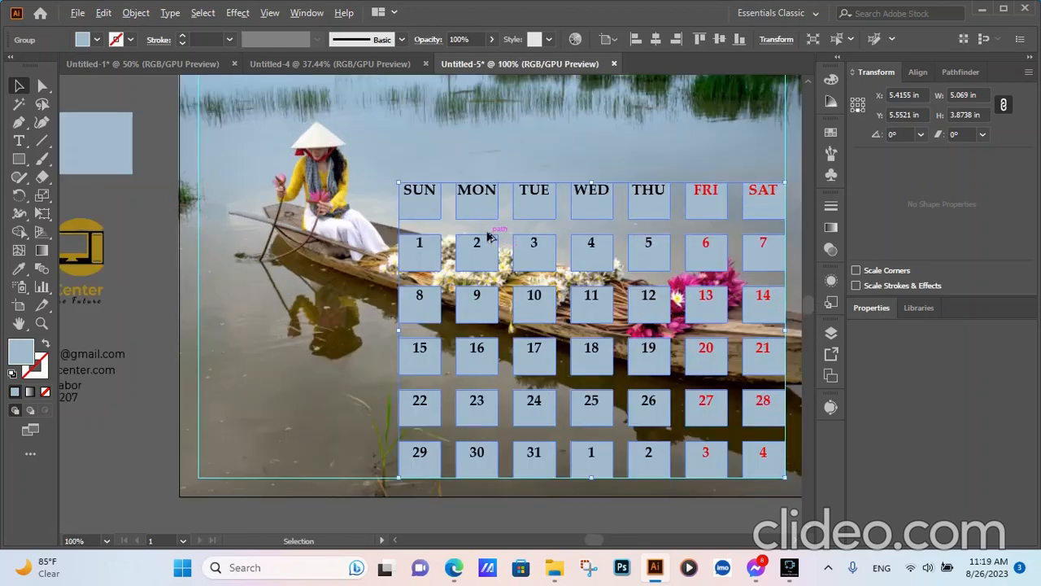
pyautogui.scroll(-1, 489, 236)
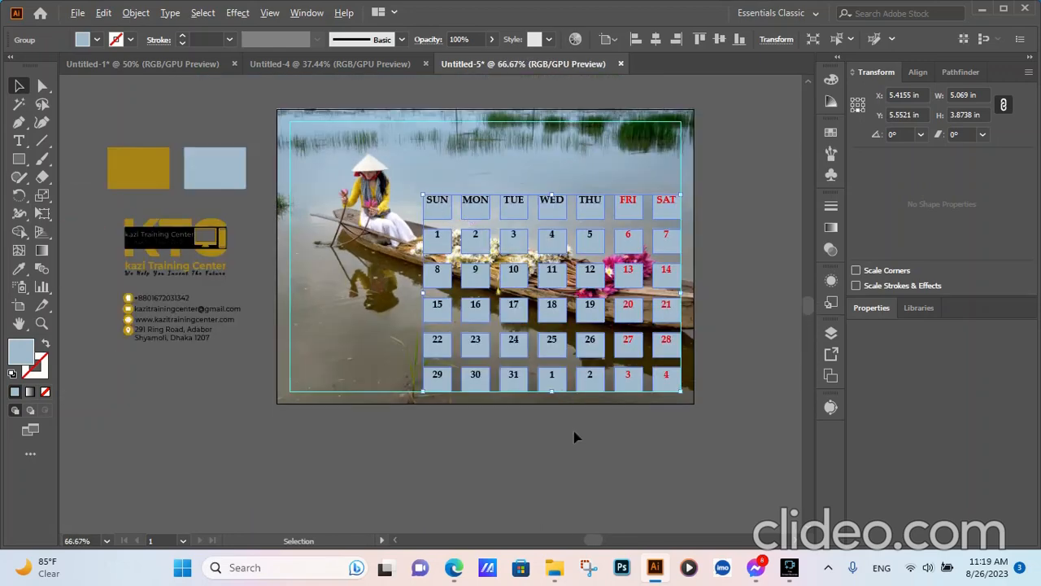
pyautogui.scroll(1, 575, 437)
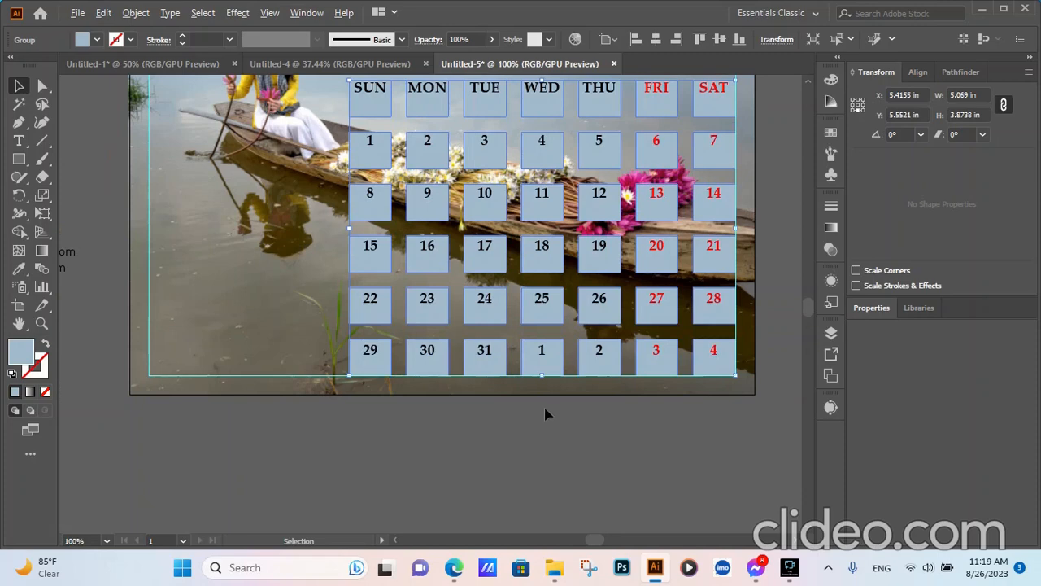
pyautogui.scroll(-1, 545, 415)
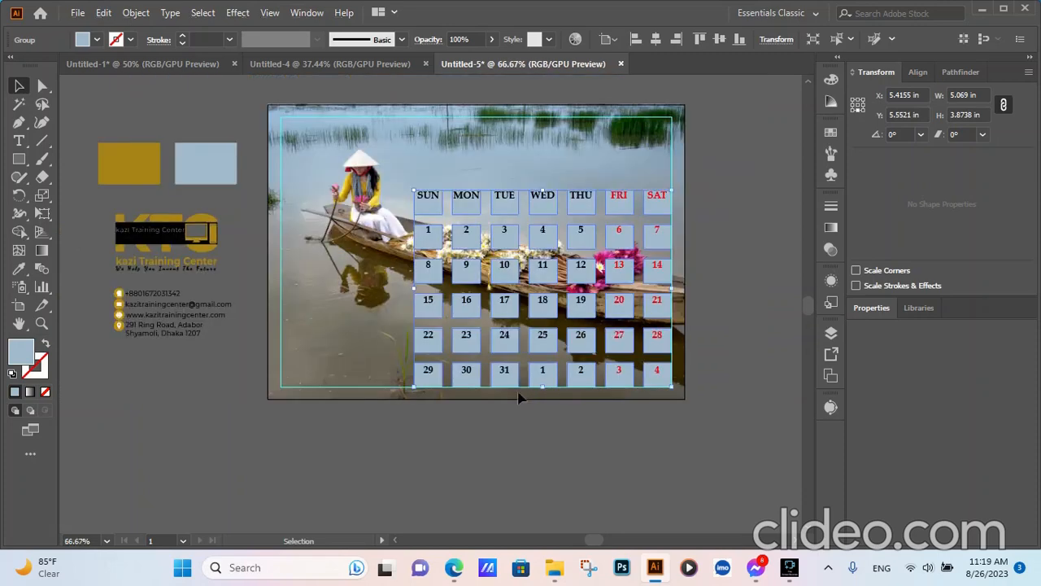
pyautogui.click(491, 39)
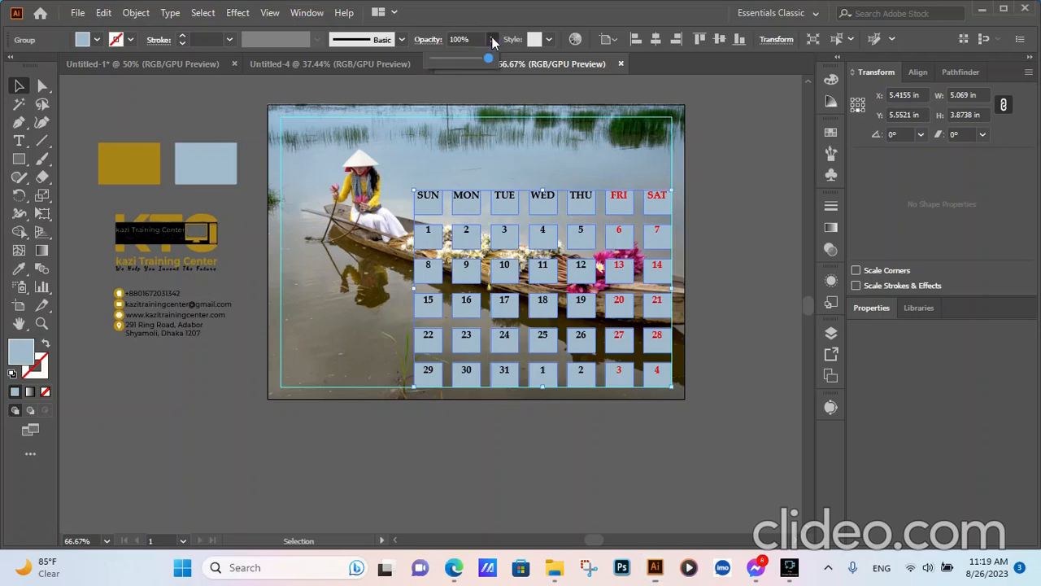
pyautogui.moveTo(488, 60); pyautogui.dragTo(460, 60)
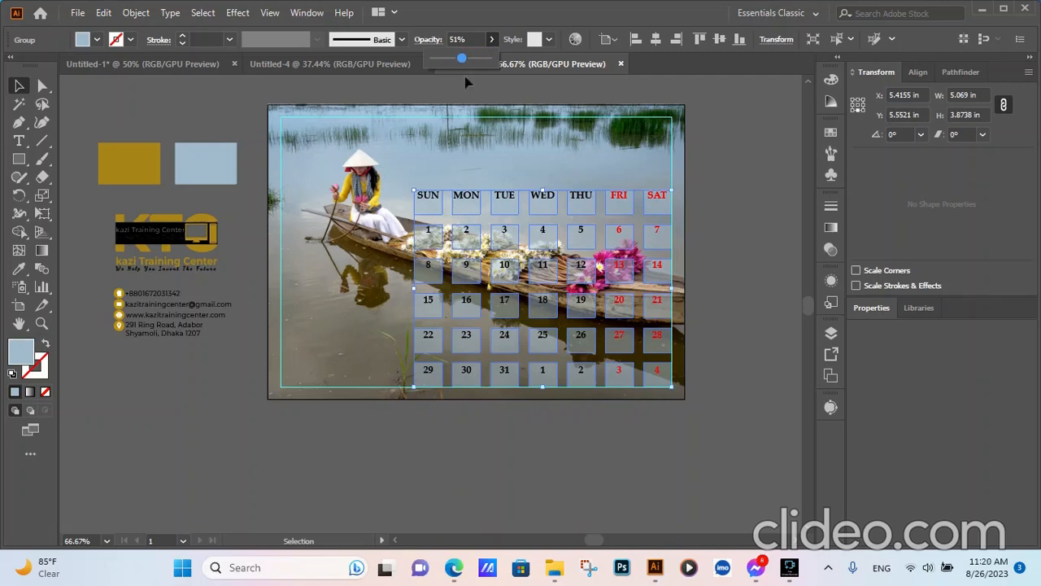
pyautogui.click(732, 249)
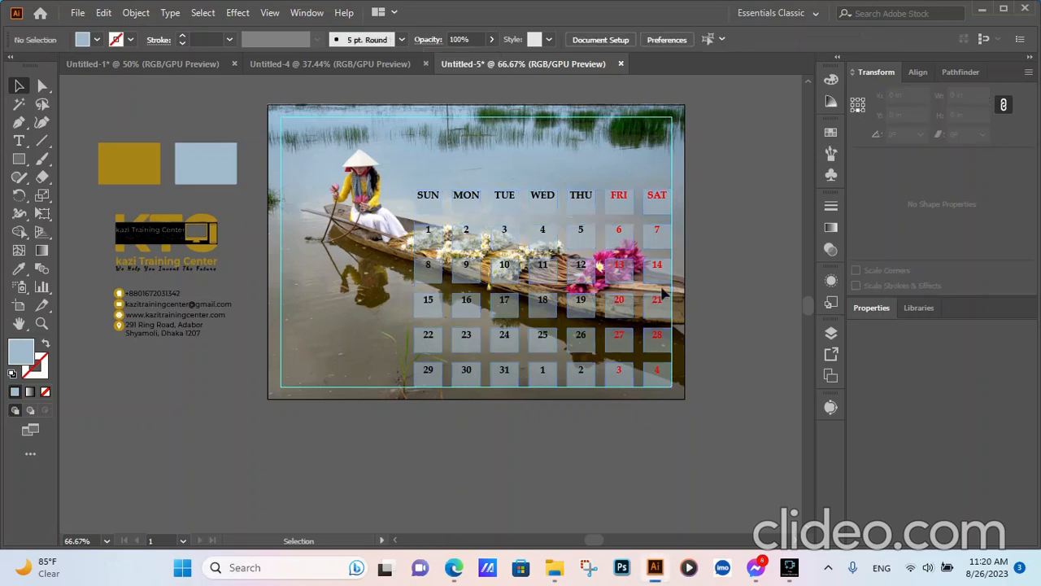
# Select the semi-transparent cell group behind the dates and lock it.
pyautogui.click(666, 325)
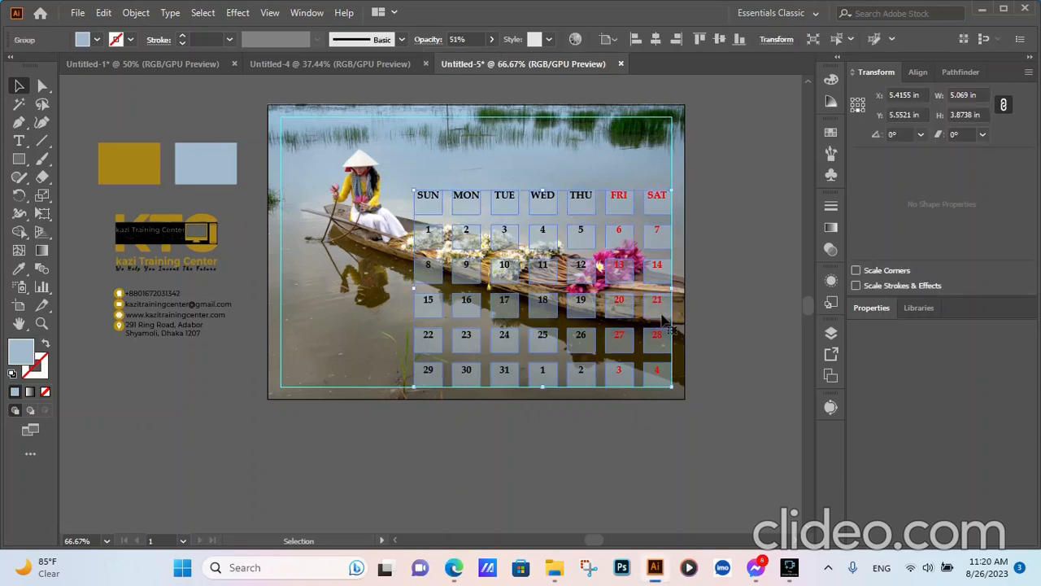
pyautogui.click(764, 269)
pyautogui.click(426, 213)
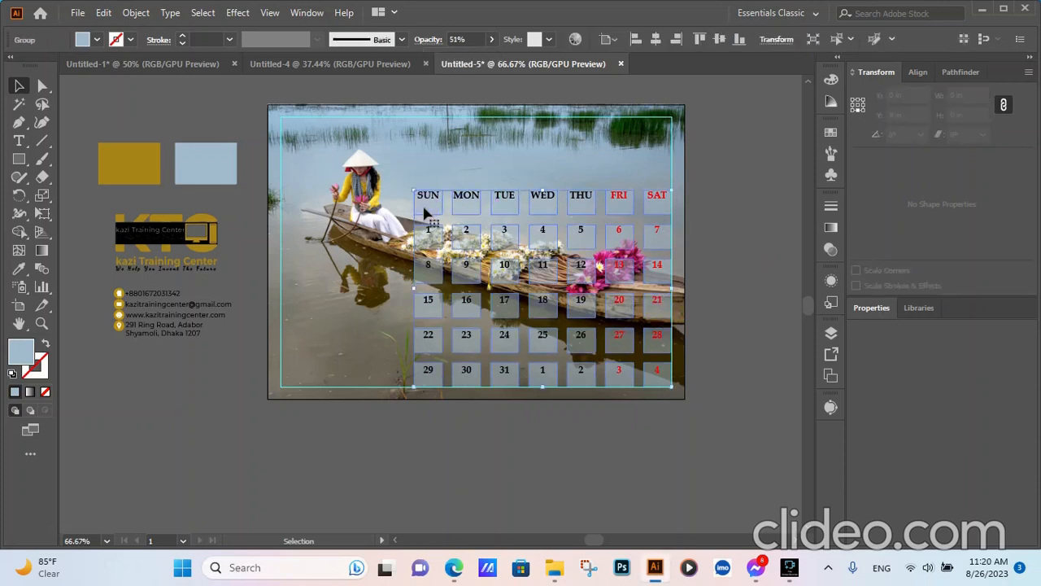
pyautogui.hotkey('ctrl', '2')
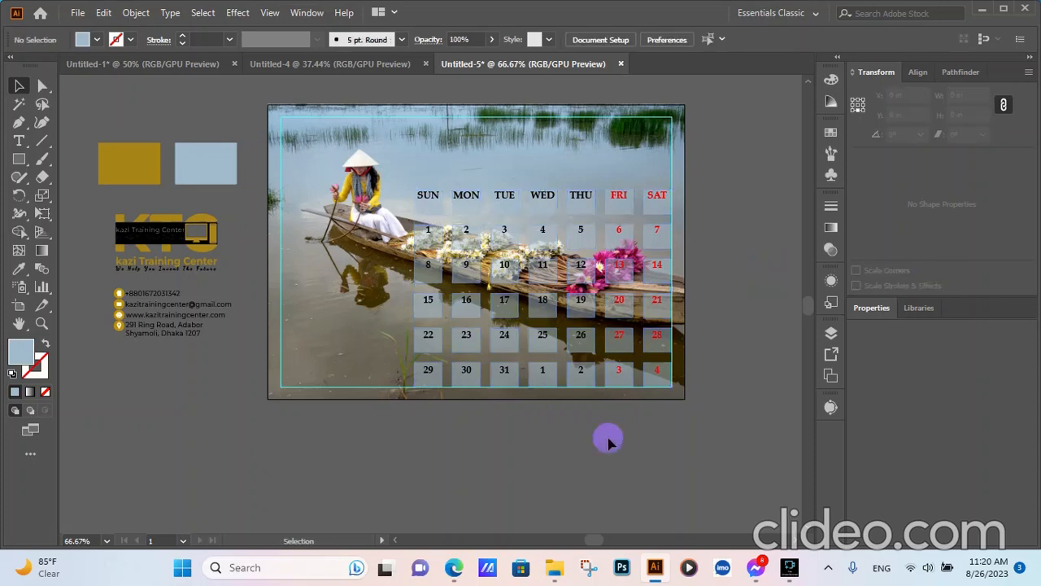
# Select all the text in the weekday and date grid and reduce its leading to 13 pt.
pyautogui.click(466, 196)
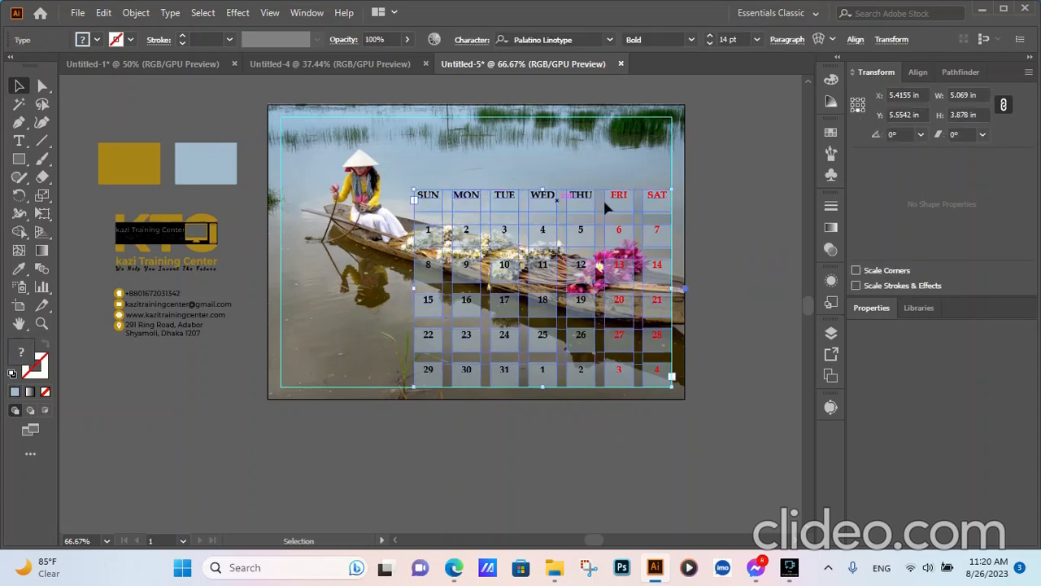
pyautogui.doubleClick(663, 195)
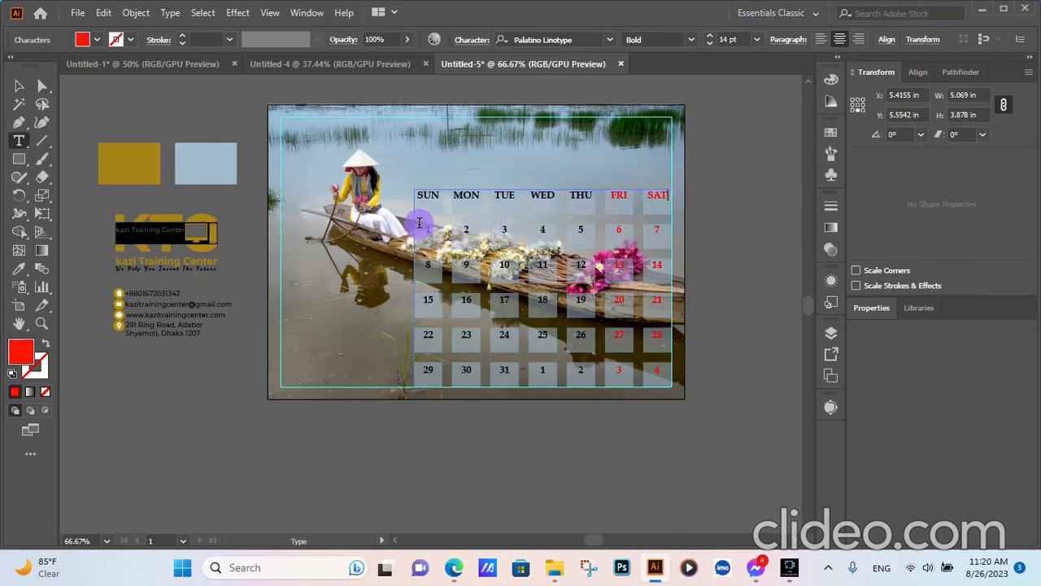
pyautogui.moveTo(417, 240); pyautogui.dragTo(422, 299)
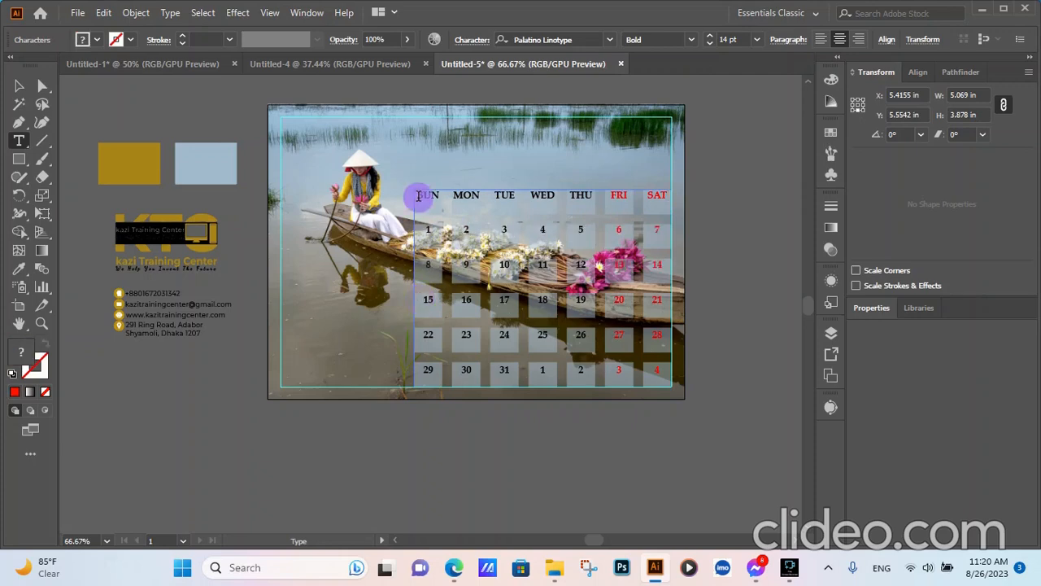
pyautogui.doubleClick(418, 196)
pyautogui.moveTo(418, 196); pyautogui.dragTo(677, 373)
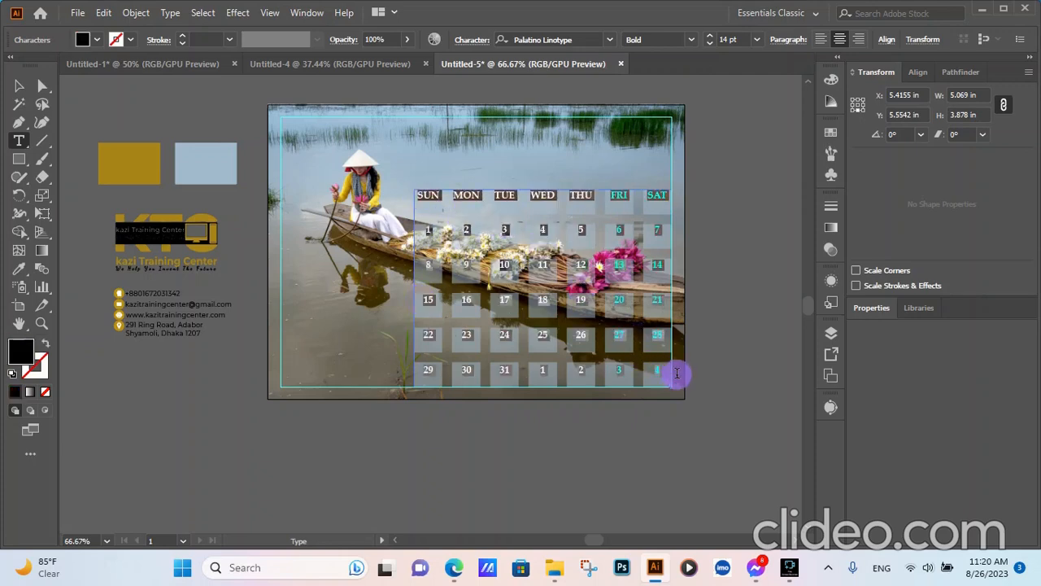
pyautogui.click(470, 42)
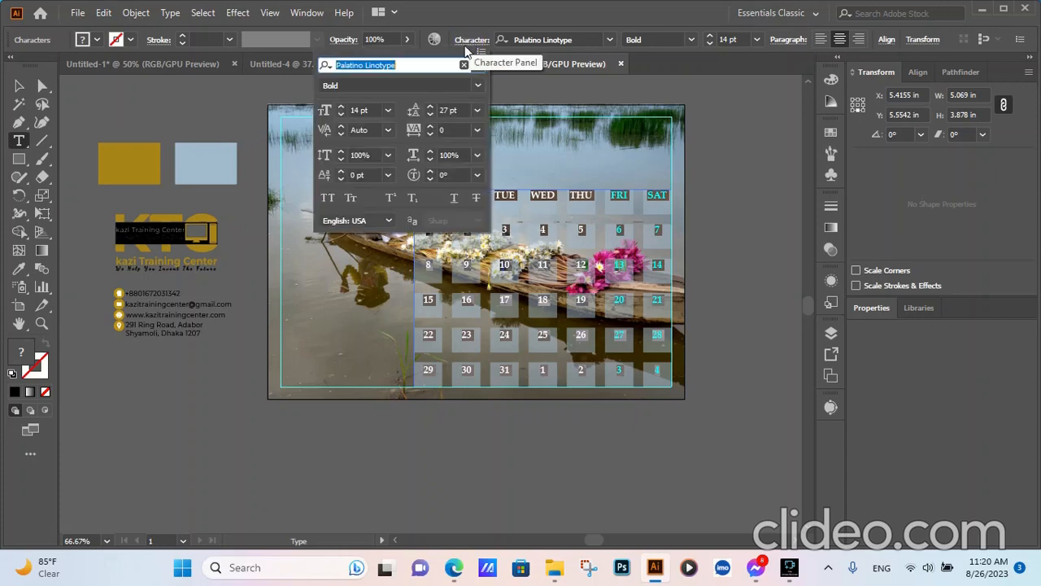
pyautogui.click(429, 115)
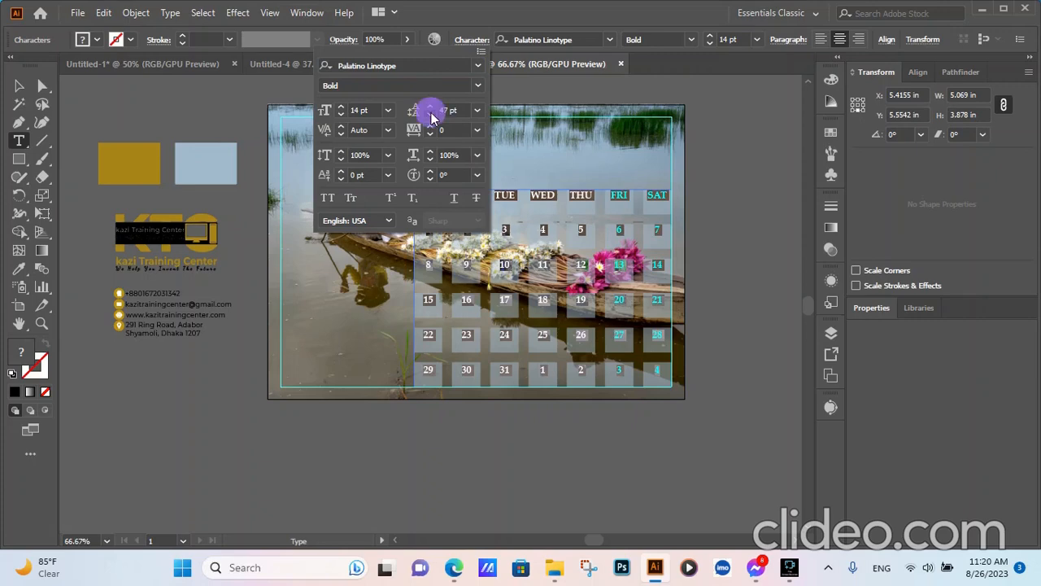
pyautogui.click(430, 115)
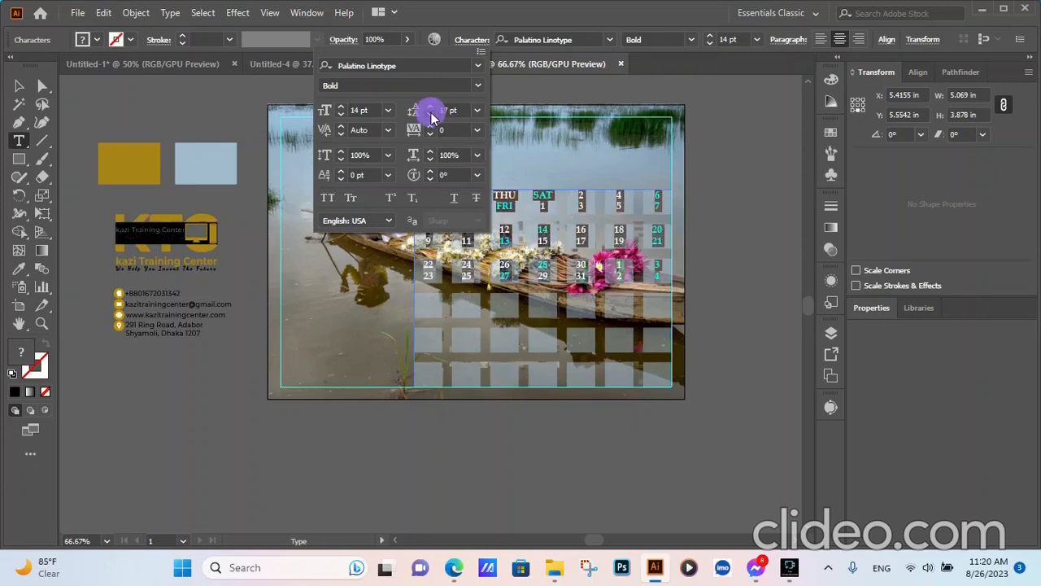
pyautogui.click(430, 115)
pyautogui.click(429, 107)
pyautogui.click(428, 106)
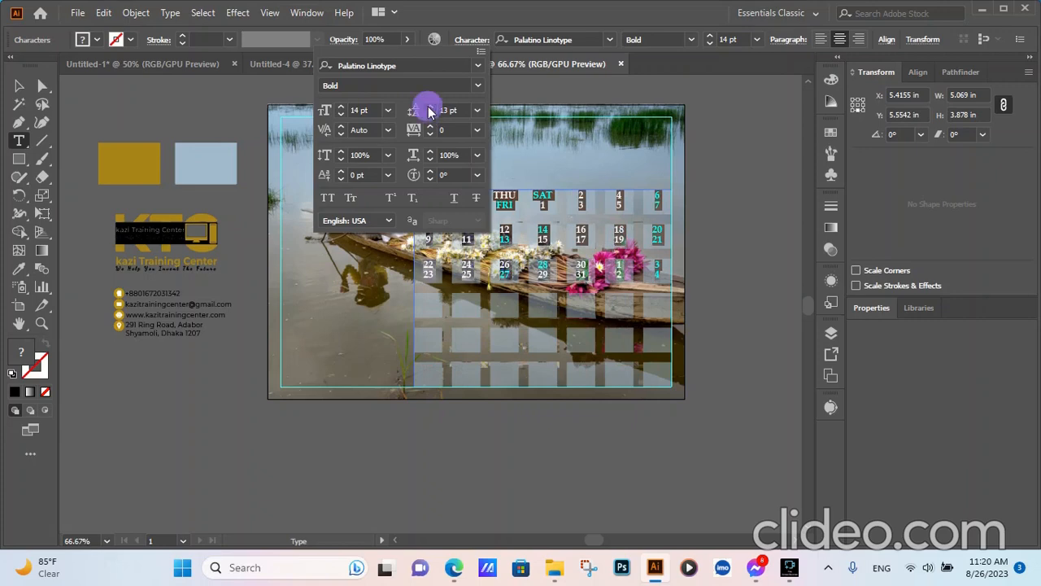
# Raise the leading of the weekday and date text to 26 pt and deselect the text.
pyautogui.click(428, 107)
pyautogui.click(429, 107)
pyautogui.click(429, 106)
pyautogui.click(429, 107)
pyautogui.click(428, 107)
pyautogui.click(429, 107)
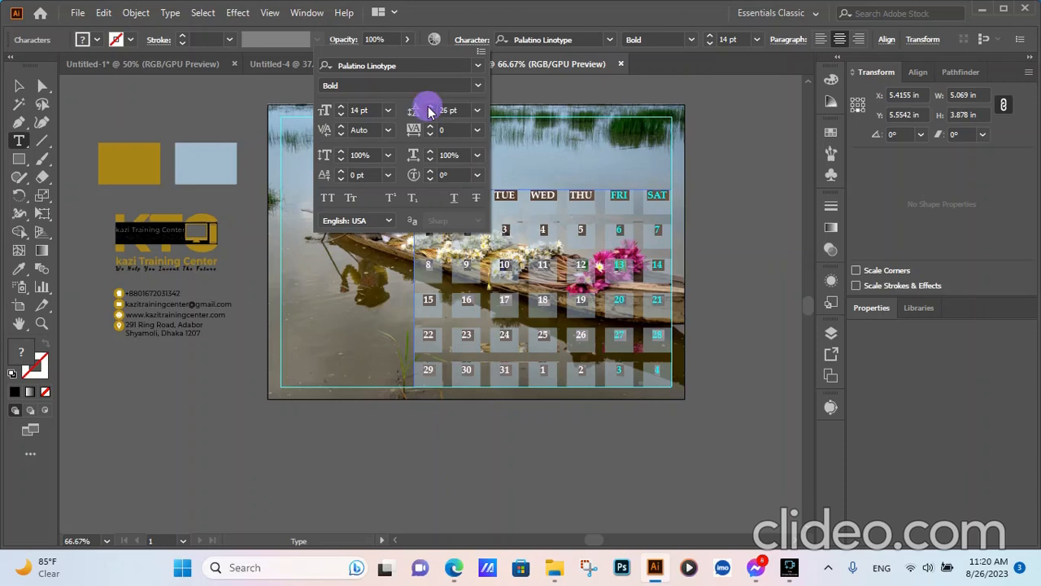
pyautogui.click(741, 174)
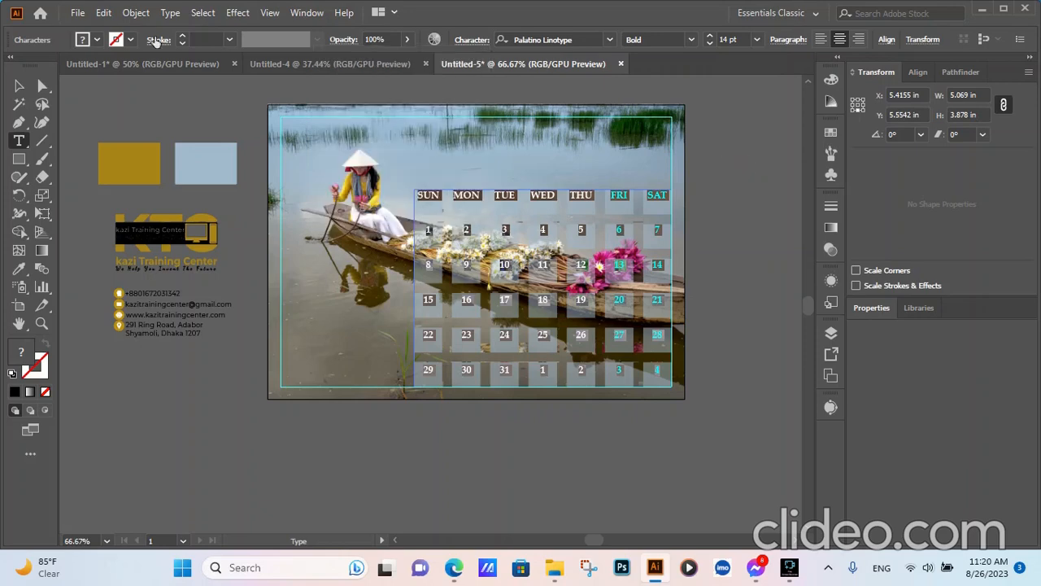
pyautogui.click(19, 87)
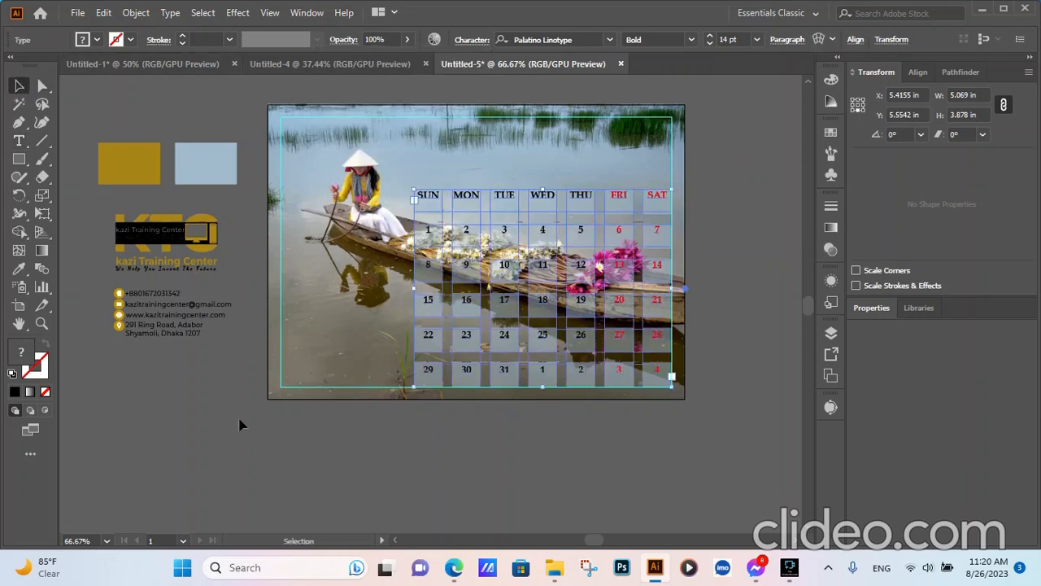
pyautogui.click(204, 425)
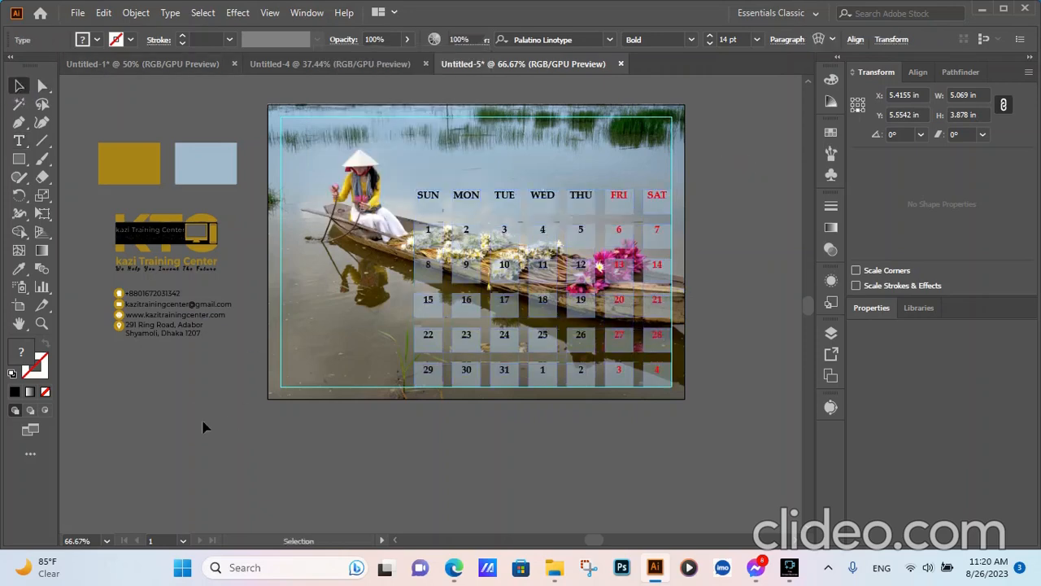
pyautogui.click(551, 381)
pyautogui.click(461, 474)
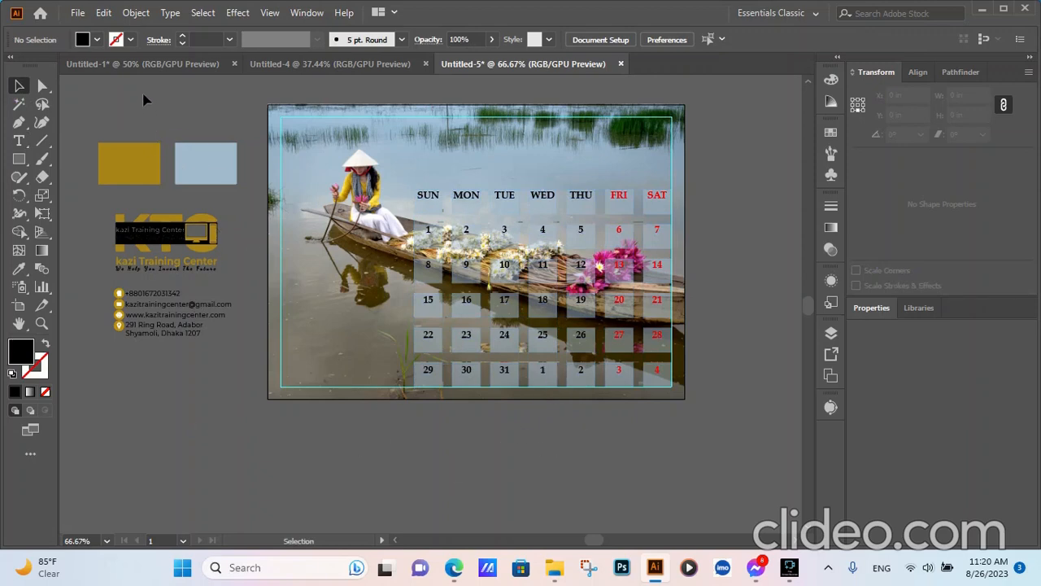
# Nudge the weekday and date text down to Y 5.6931 in, centring it vertically in the light blue cells, and deselect it.
pyautogui.click(541, 196)
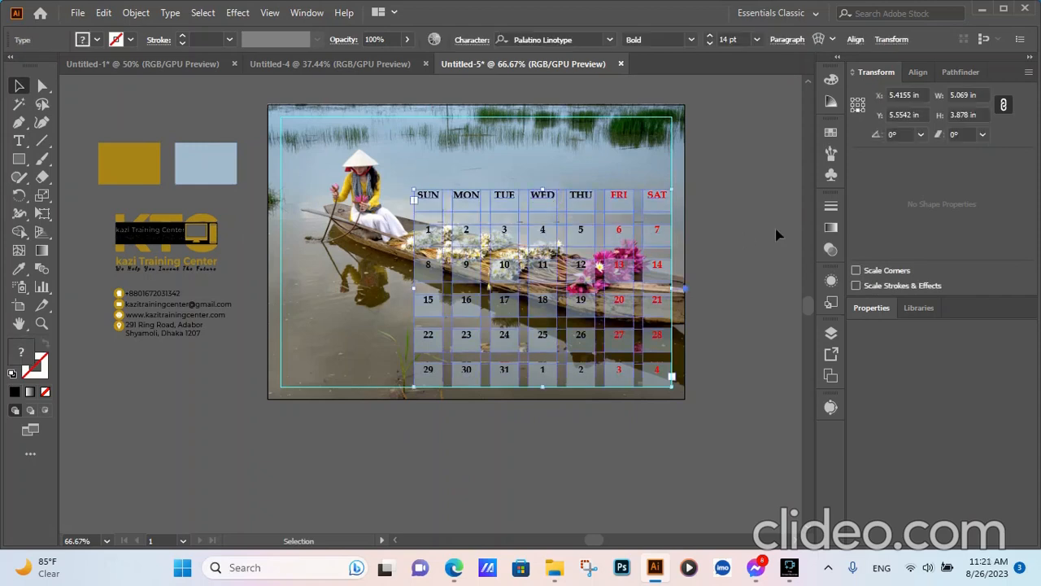
pyautogui.press('Down')
pyautogui.press('Down')
pyautogui.press('Down')
pyautogui.press('Down')
pyautogui.press('Down')
pyautogui.press('Down')
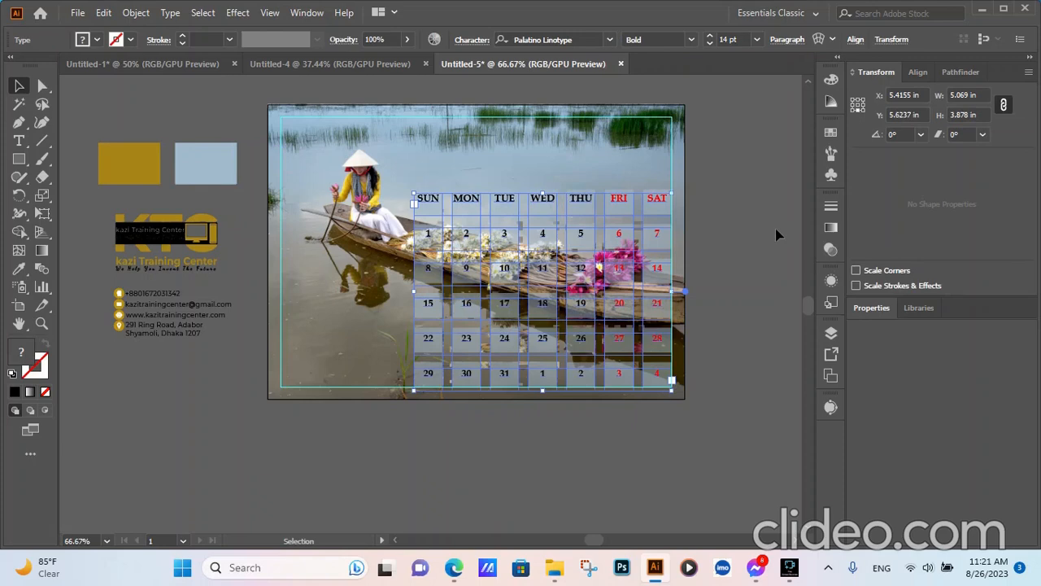
pyautogui.press('Down')
pyautogui.press('Down')
pyautogui.press('Down')
pyautogui.press('Down')
pyautogui.press('Down')
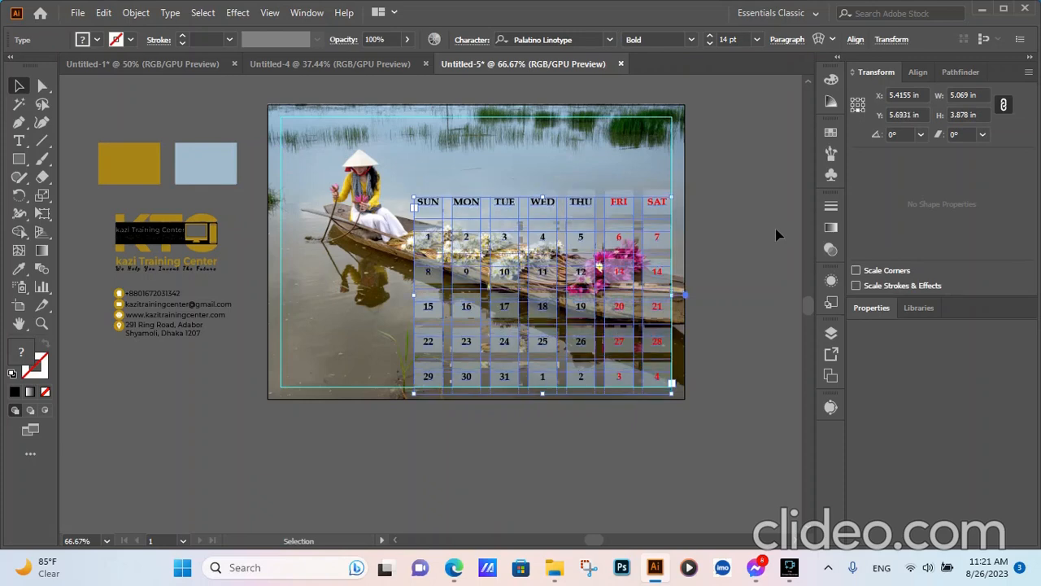
pyautogui.click(742, 270)
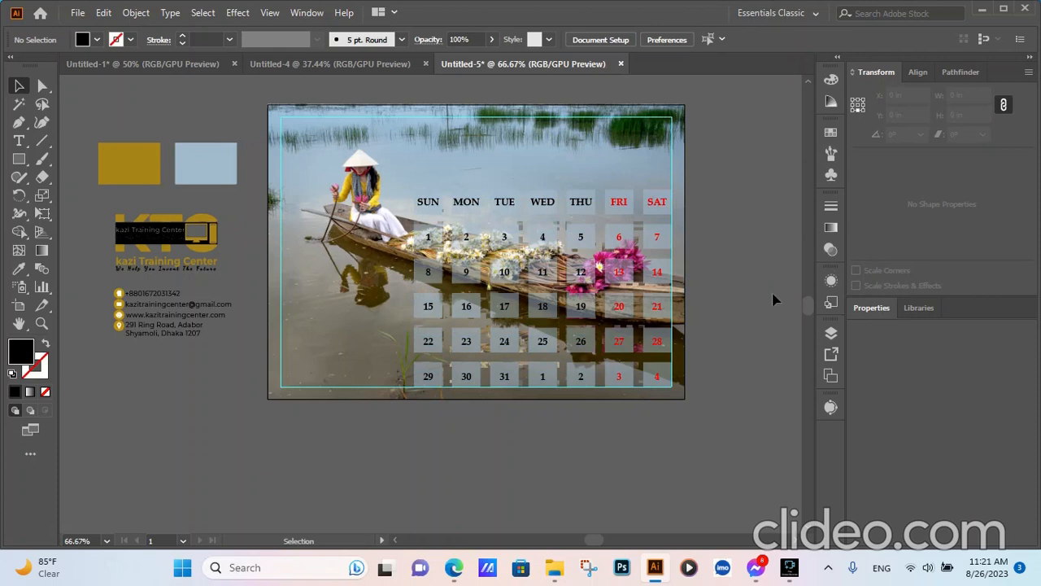
# Add the text "january" as a month title above the weekday row.
pyautogui.scroll(-1, 769, 294)
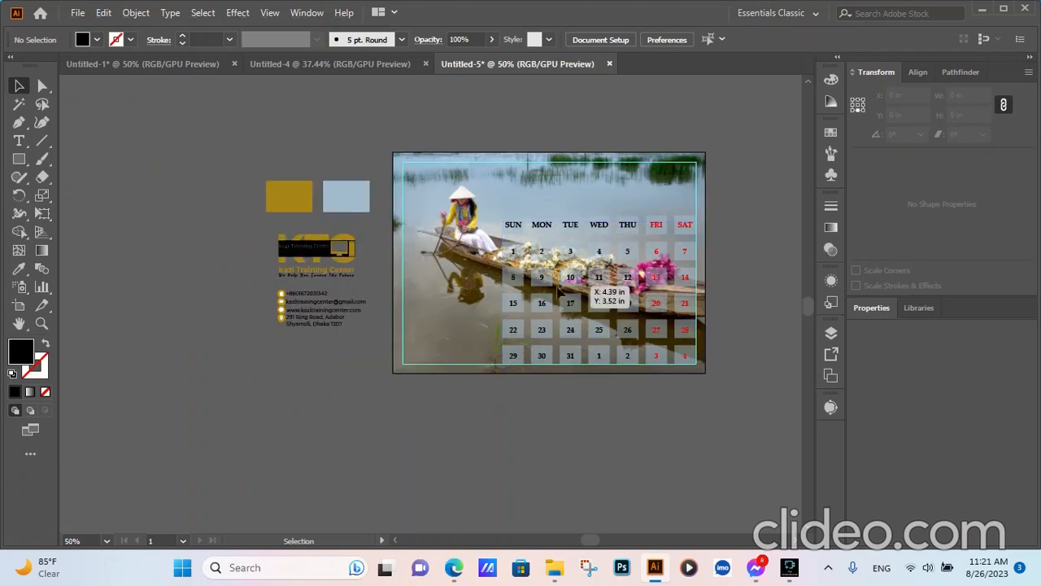
pyautogui.click(22, 140)
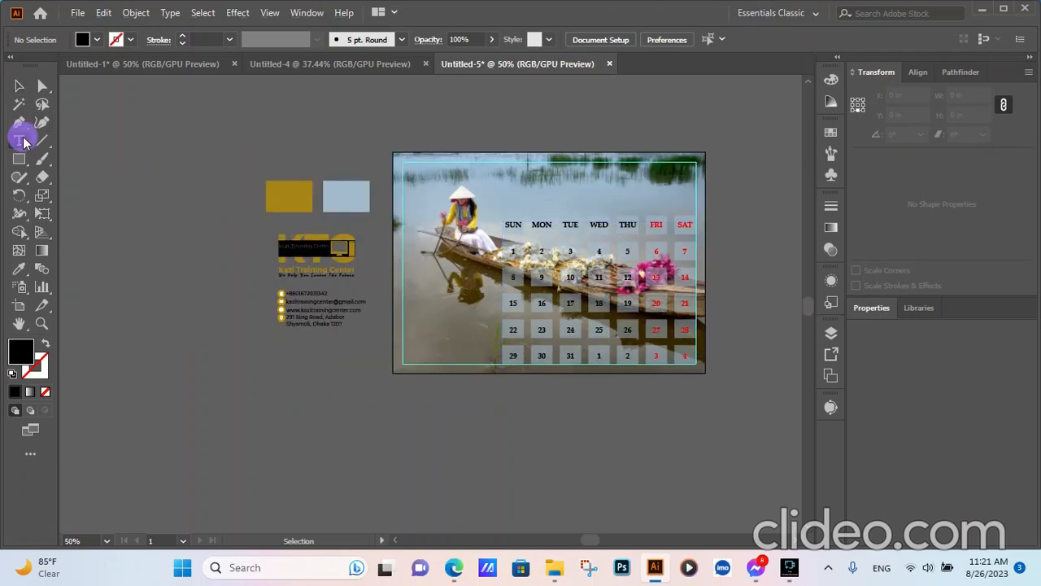
pyautogui.click(509, 193)
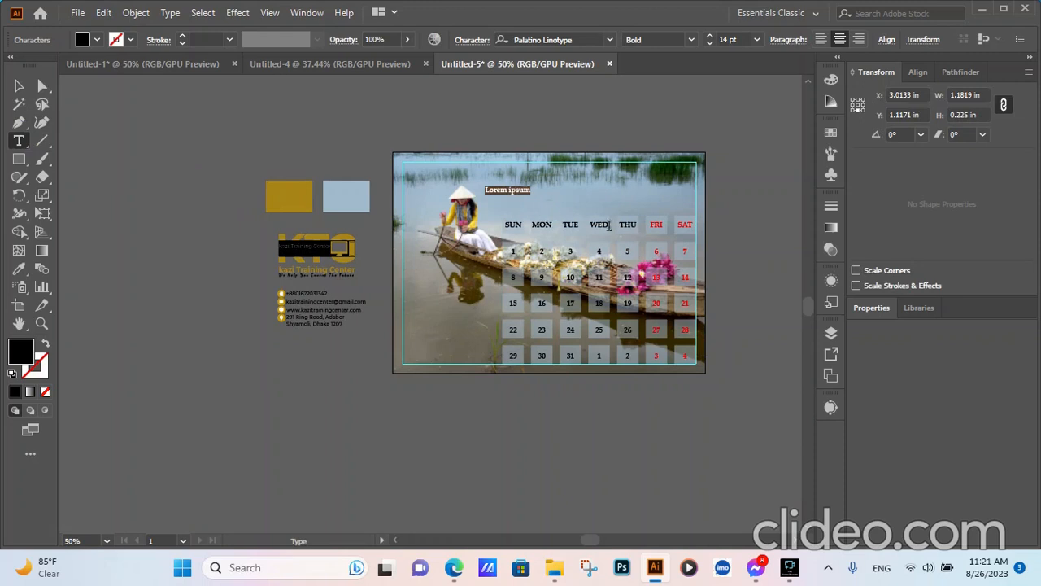
pyautogui.write('january')
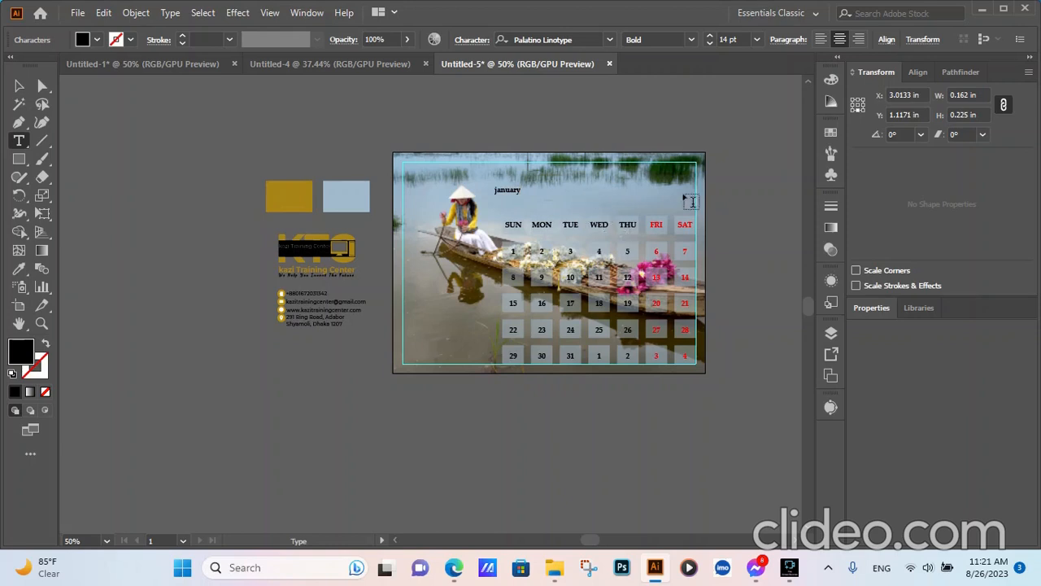
pyautogui.click(655, 93)
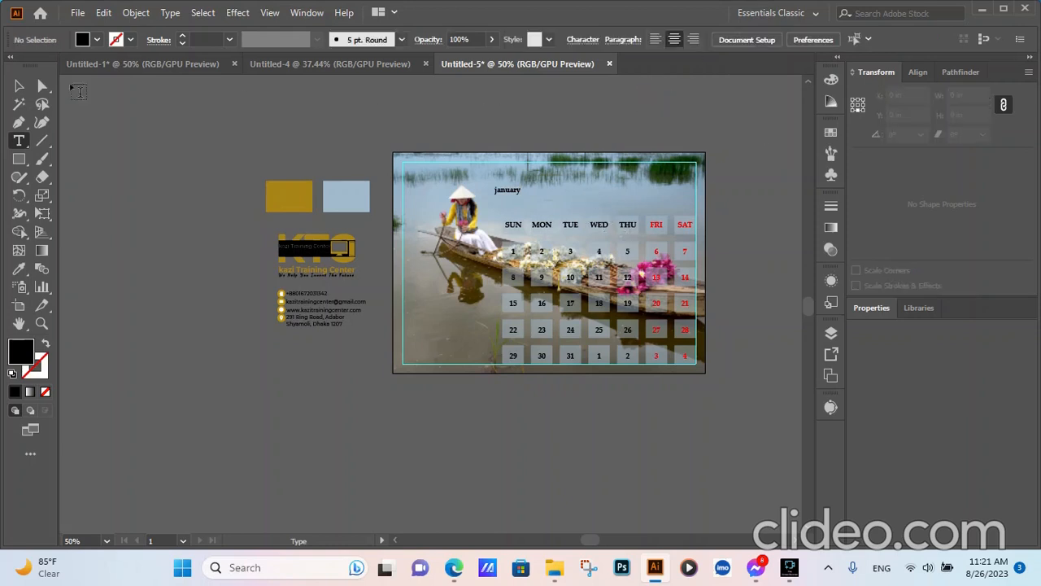
# Set the font size of the january title to 40 pt.
pyautogui.click(12, 86)
pyautogui.click(512, 192)
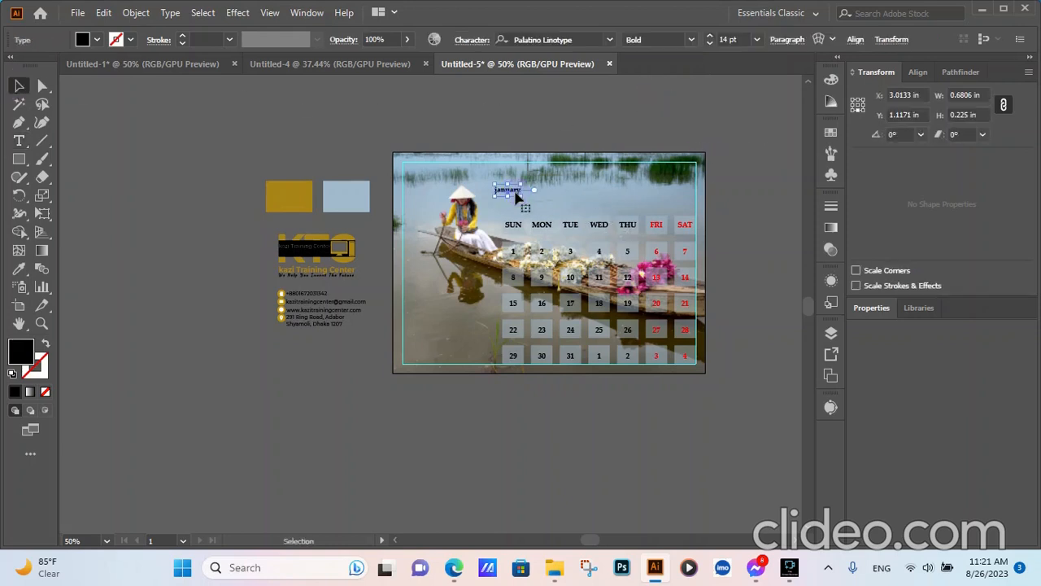
pyautogui.click(709, 35)
pyautogui.click(710, 36)
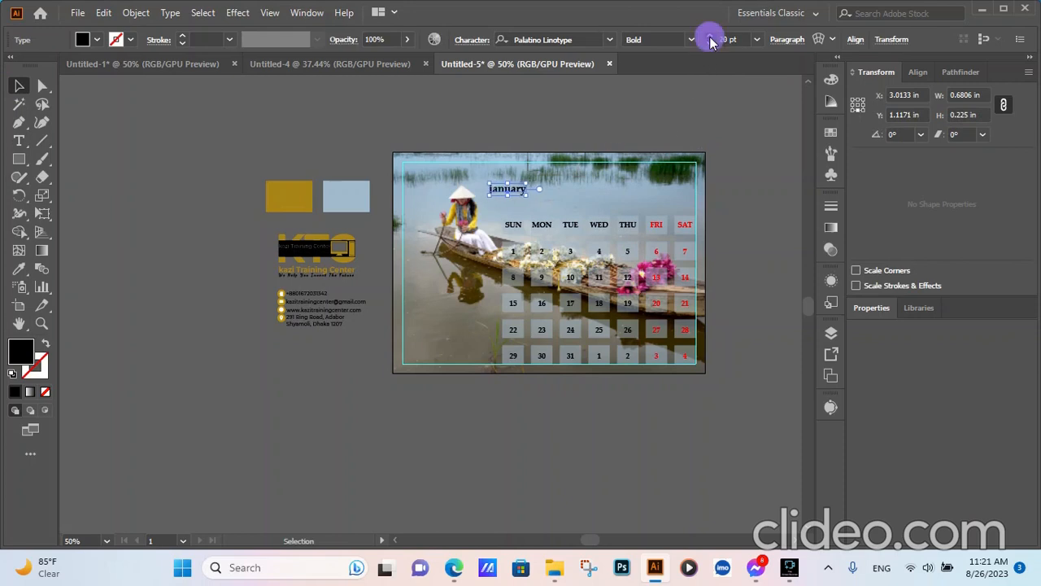
pyautogui.click(709, 36)
pyautogui.click(710, 38)
pyautogui.click(709, 38)
pyautogui.click(709, 37)
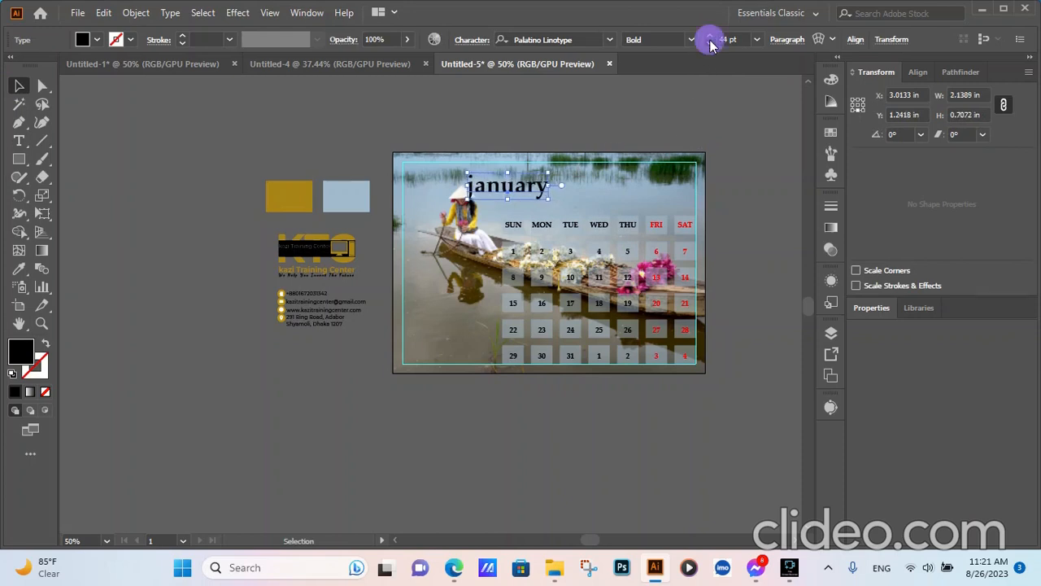
pyautogui.click(709, 37)
pyautogui.click(709, 44)
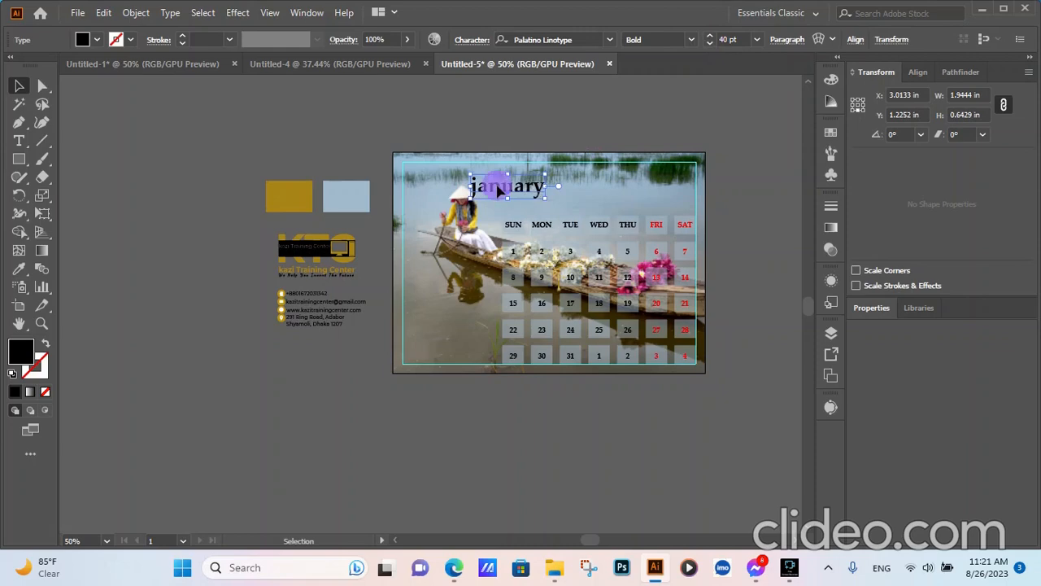
# Change the january title to uppercase and place it just above the weekday row at about X 4.39 in, Y 1.65 in.
pyautogui.moveTo(500, 190); pyautogui.dragTo(555, 199)
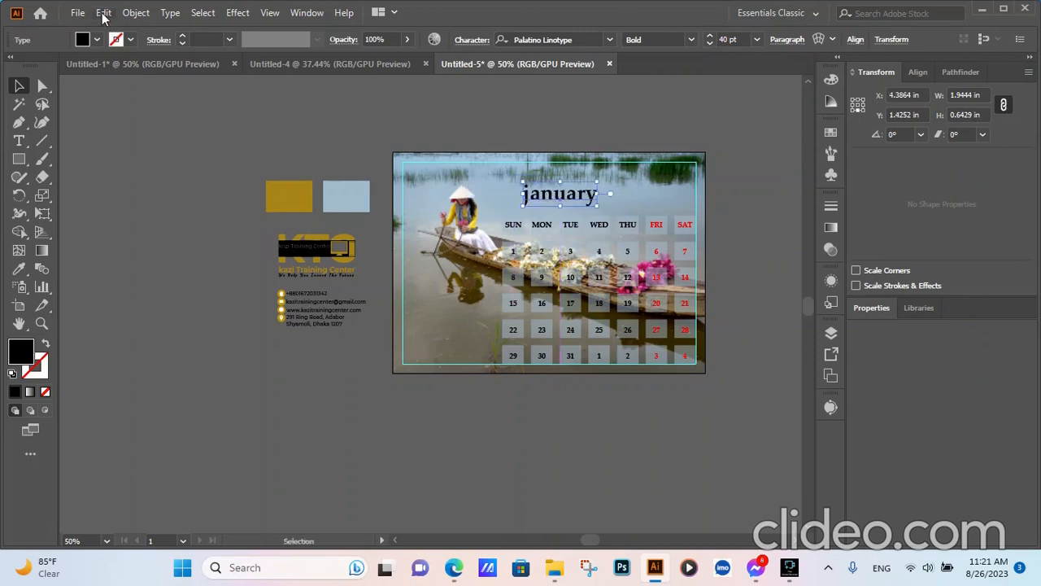
pyautogui.click(170, 12)
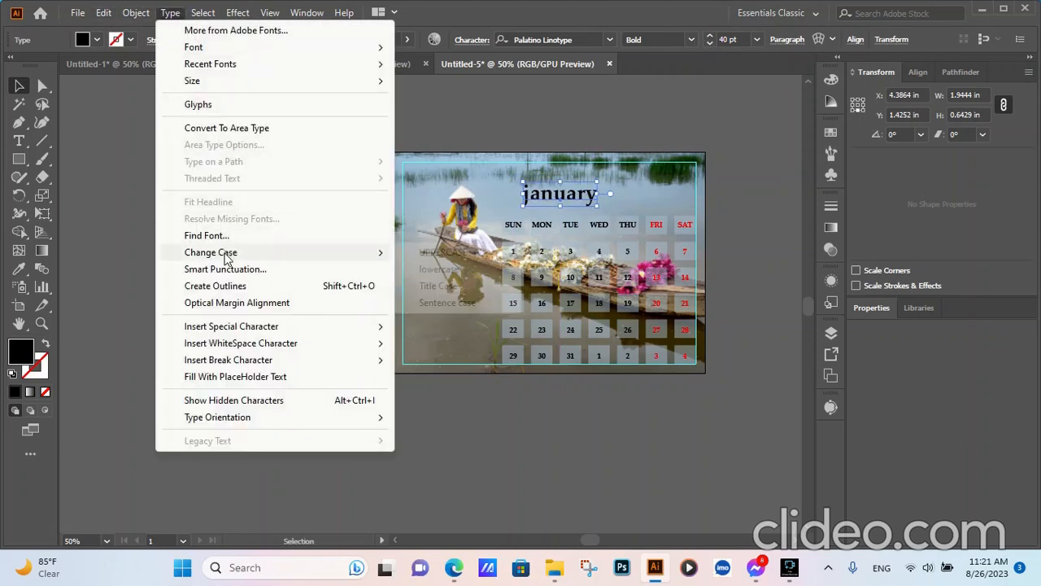
pyautogui.moveTo(284, 253)
pyautogui.click(431, 250)
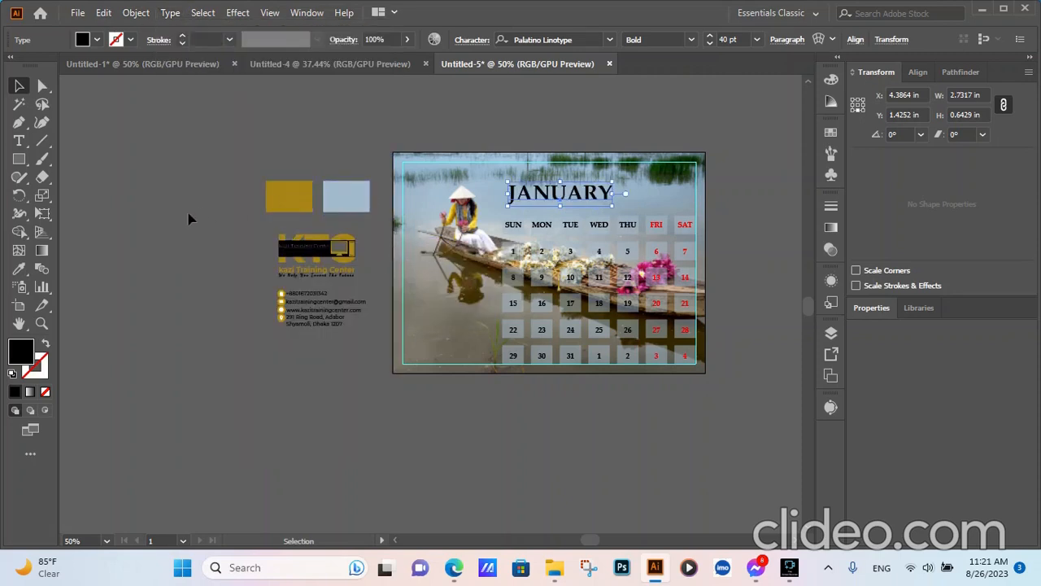
pyautogui.click(563, 196)
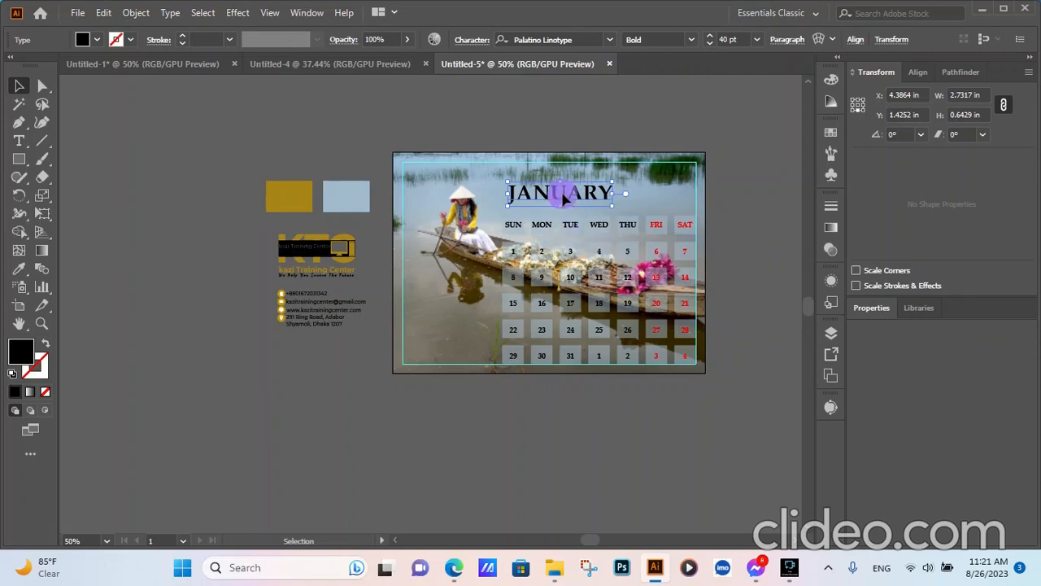
pyautogui.moveTo(563, 196); pyautogui.dragTo(561, 209)
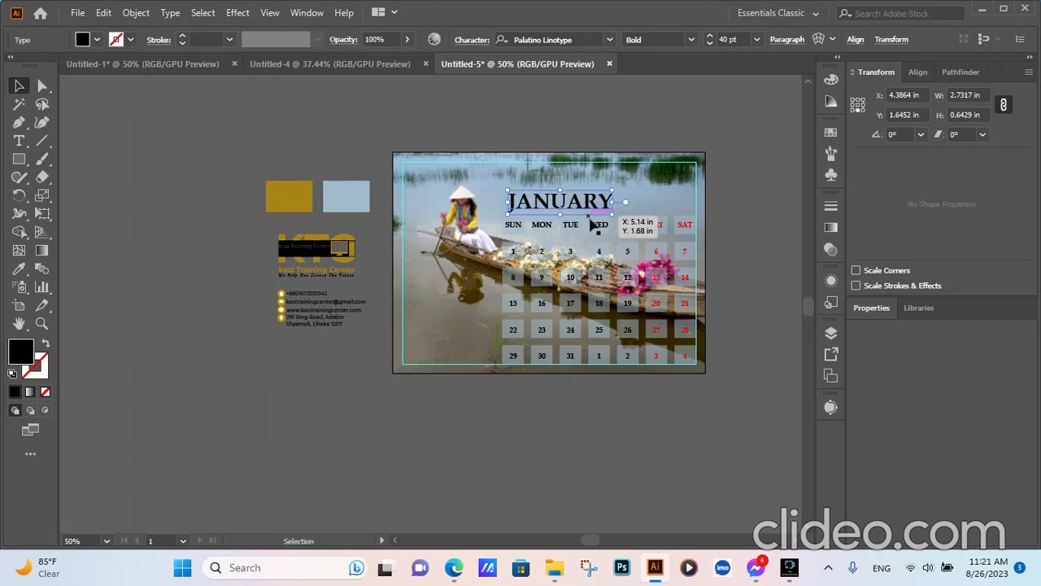
pyautogui.click(754, 204)
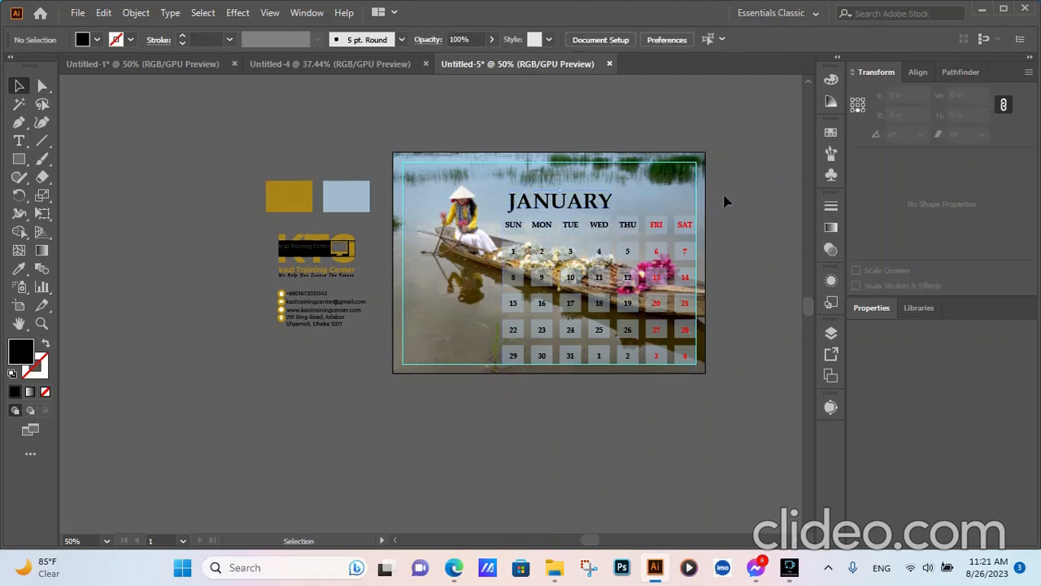
# Add the year text "2023" above and to the right of the JANUARY title.
pyautogui.click(19, 141)
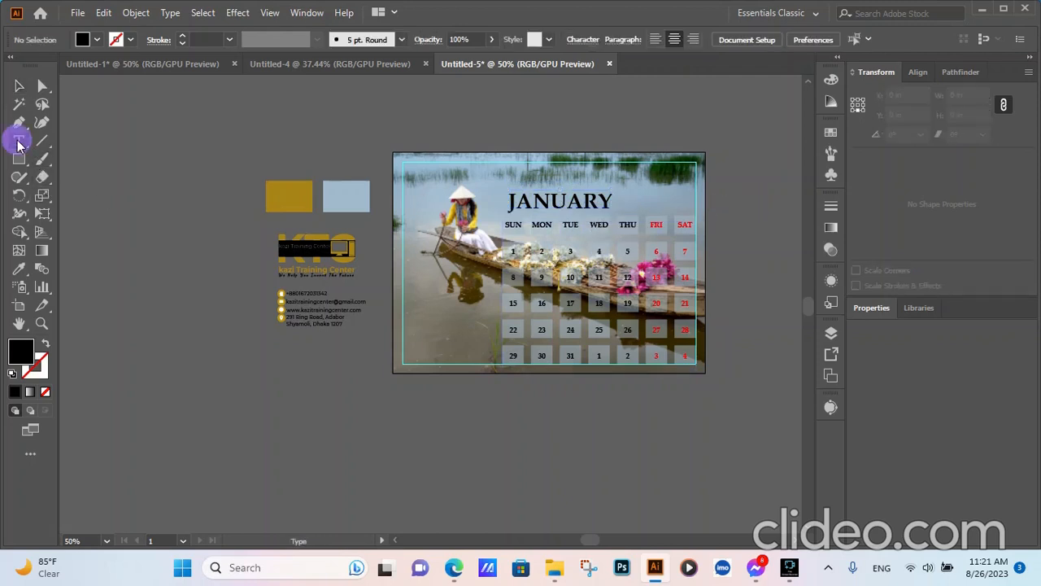
pyautogui.click(641, 197)
pyautogui.write('202')
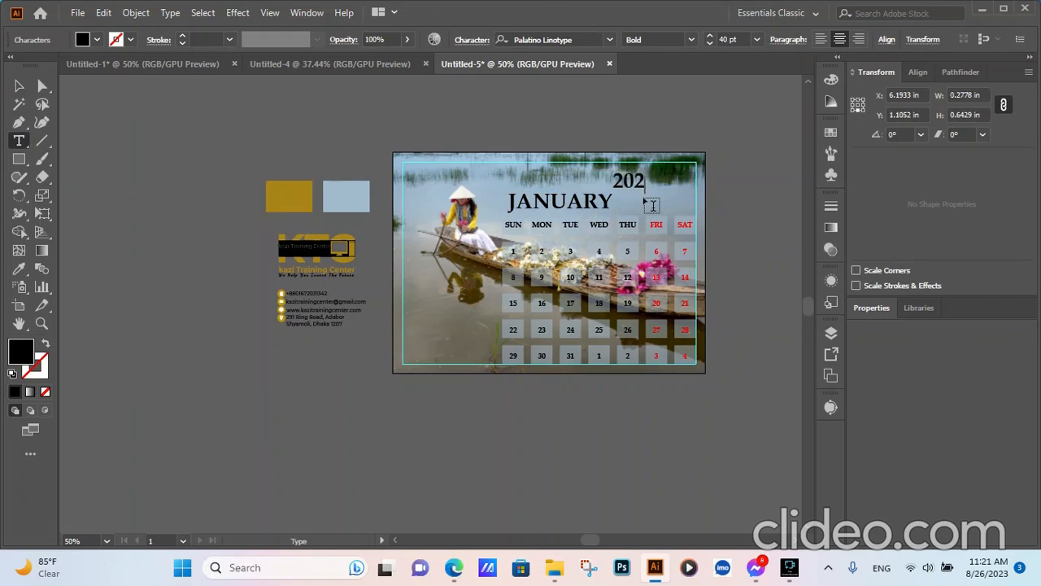
pyautogui.write('3')
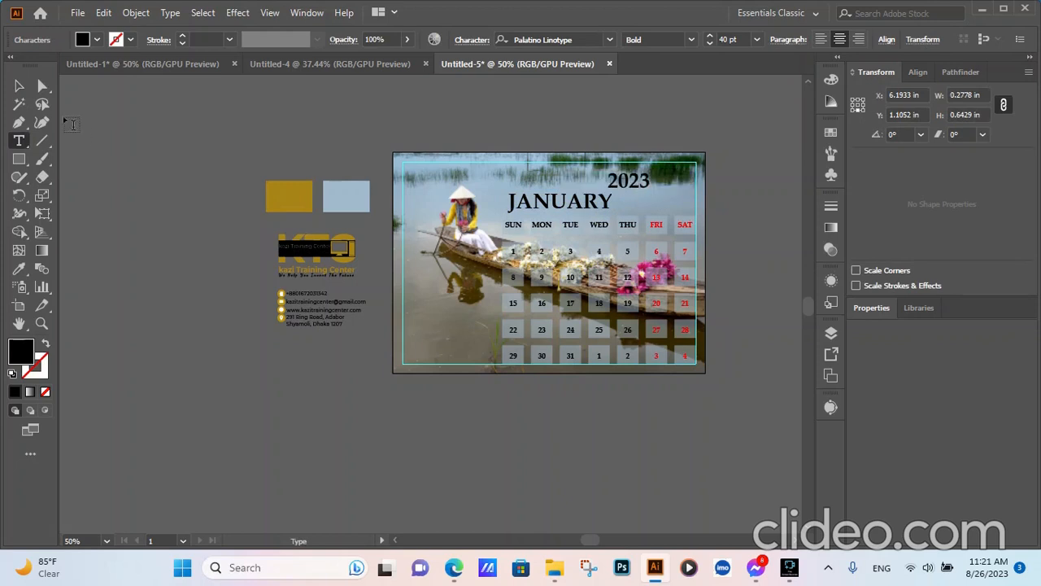
# Set the font size of the 2023 year text to 60 pt.
pyautogui.click(18, 85)
pyautogui.click(711, 39)
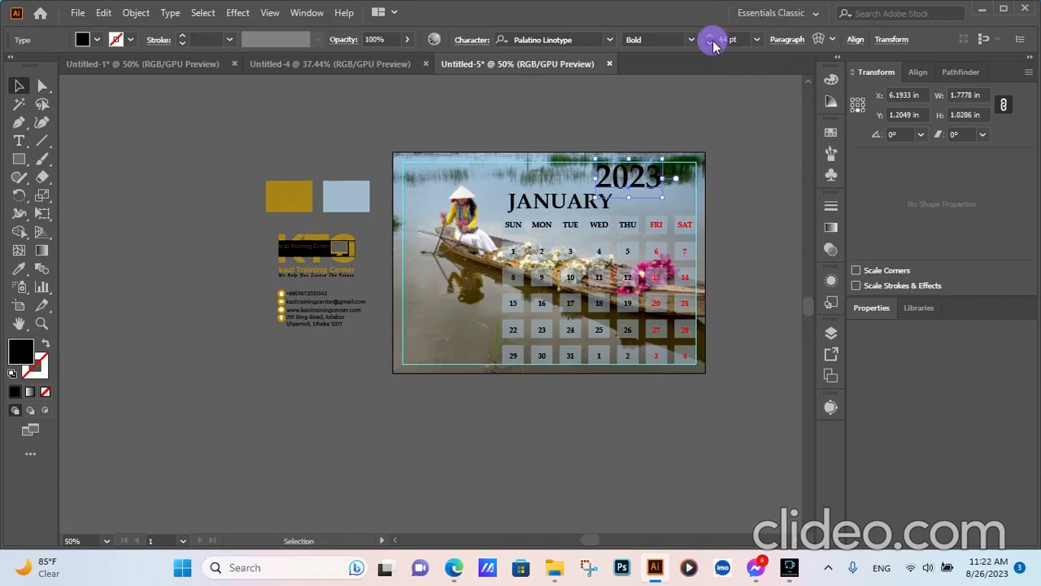
pyautogui.click(711, 39)
pyautogui.click(711, 39)
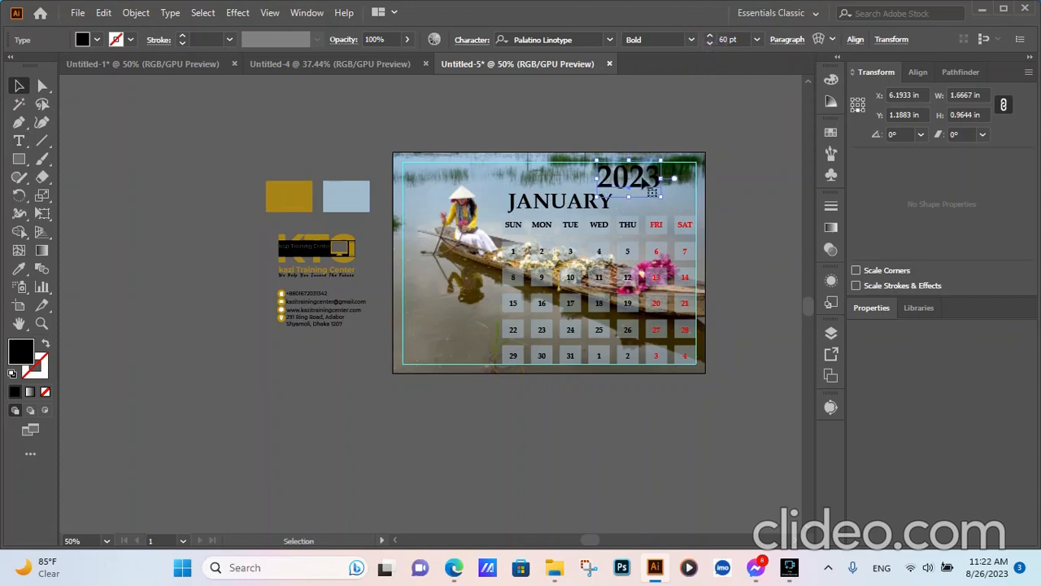
# Apply the gold swatch's colour to the 2023 text and place it beside JANUARY at about X 7.09 in, Y 1.73 in.
pyautogui.click(20, 269)
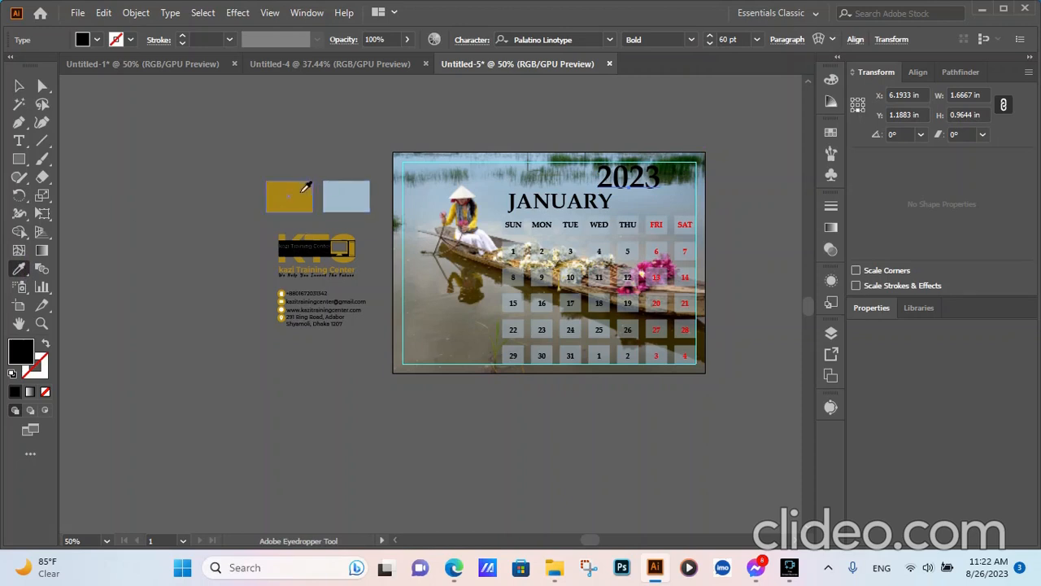
pyautogui.click(297, 194)
pyautogui.click(20, 87)
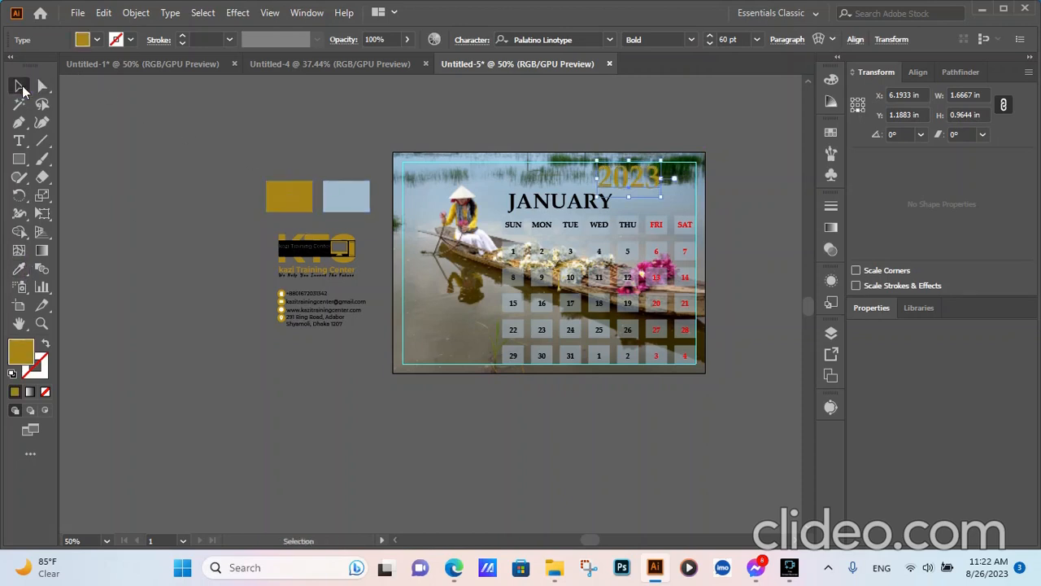
pyautogui.click(711, 196)
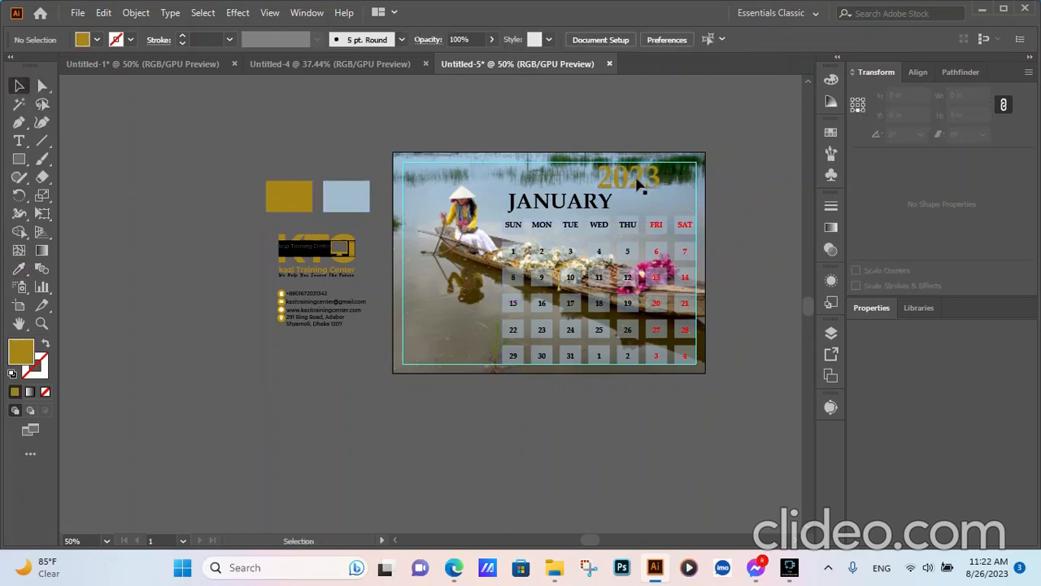
pyautogui.moveTo(637, 179); pyautogui.dragTo(673, 204)
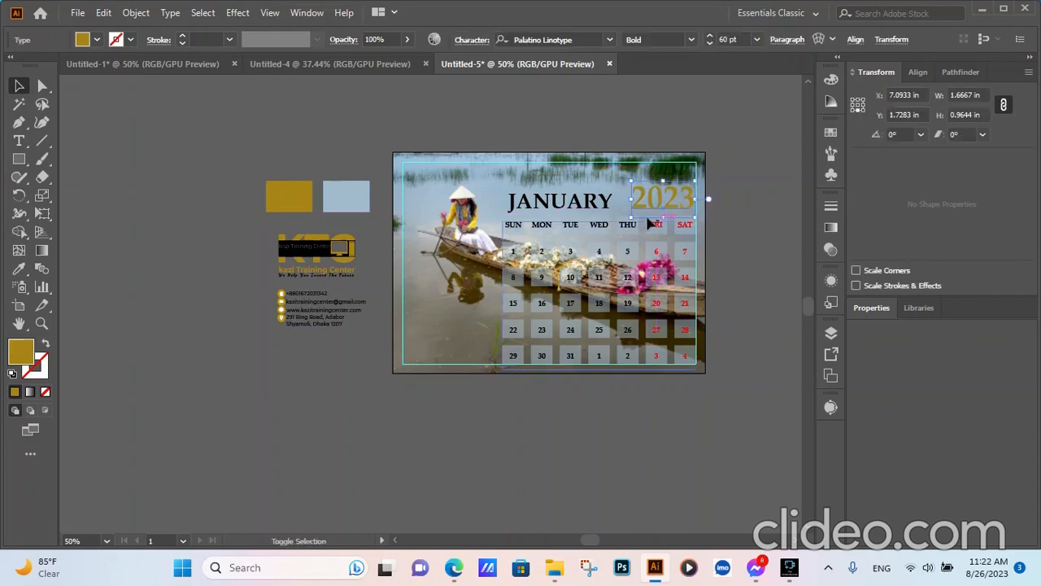
pyautogui.click(763, 224)
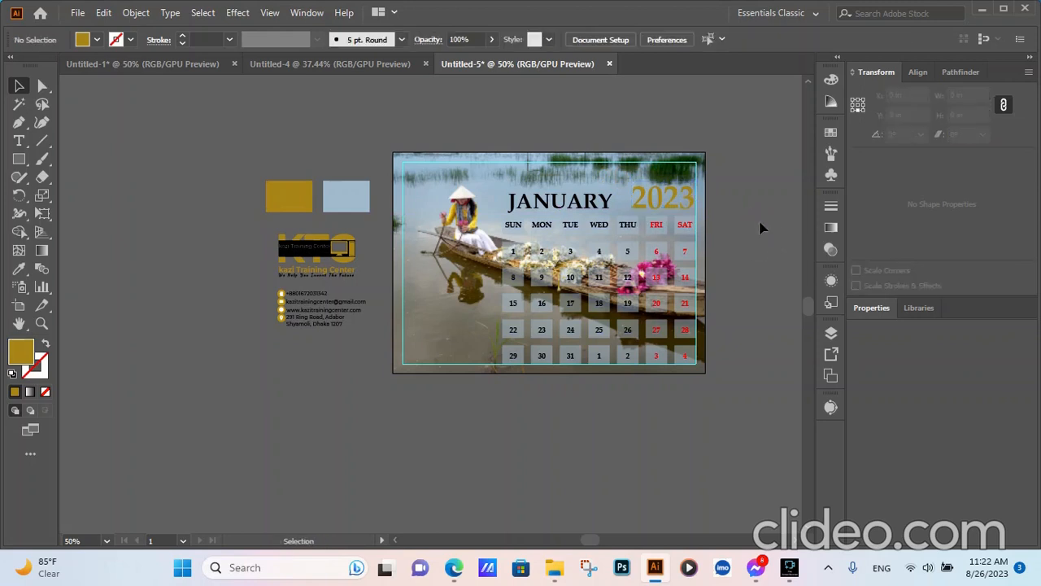
# Align JANUARY and 2023 by their vertical centres and move both just above the weekday row, at about X 5.43 in, Y 1.62 in.
pyautogui.click(591, 205)
pyautogui.keyDown('shift'); pyautogui.click(672, 203); pyautogui.keyUp('shift')
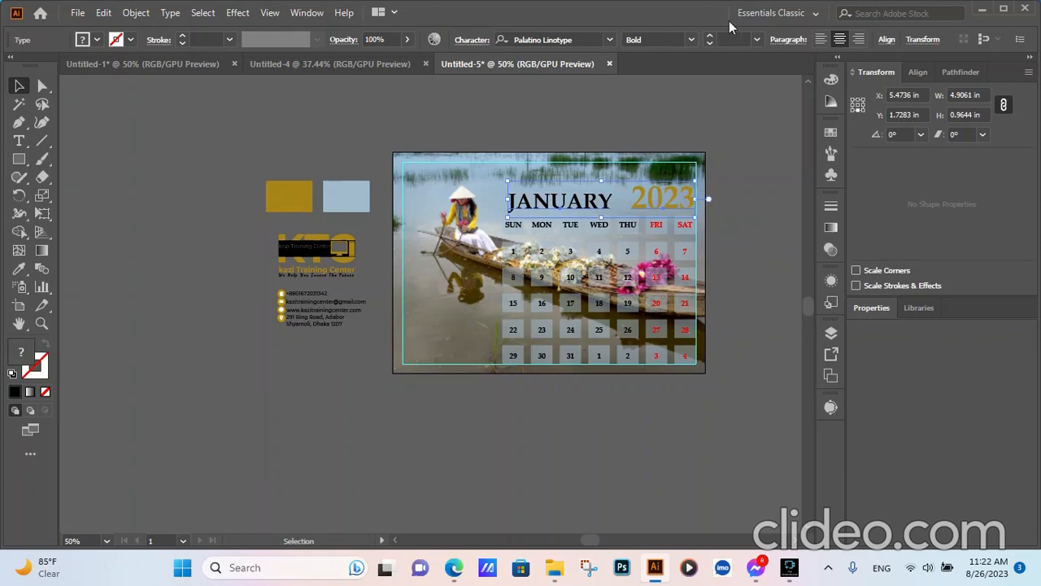
pyautogui.click(886, 41)
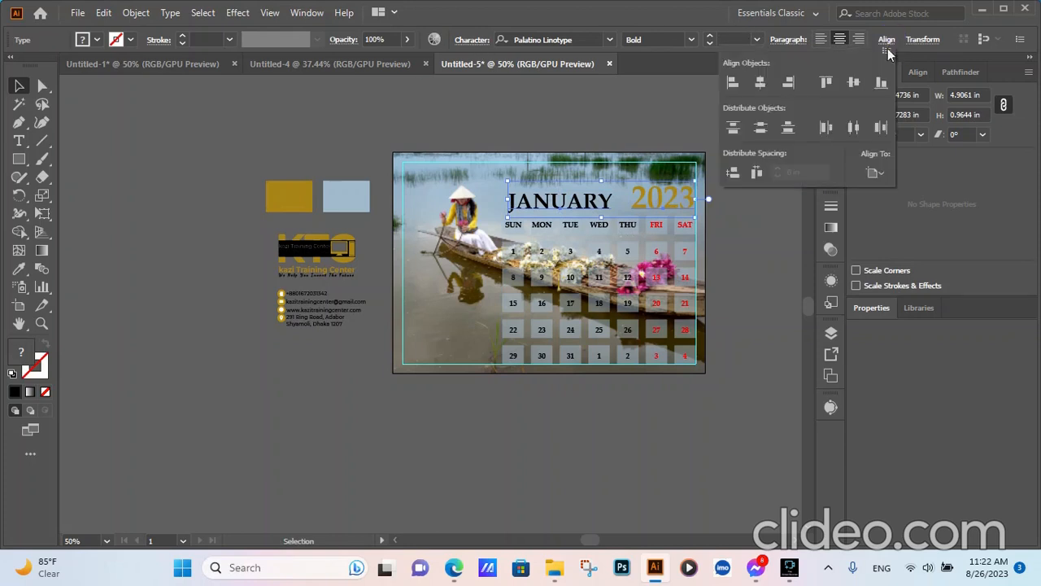
pyautogui.click(854, 84)
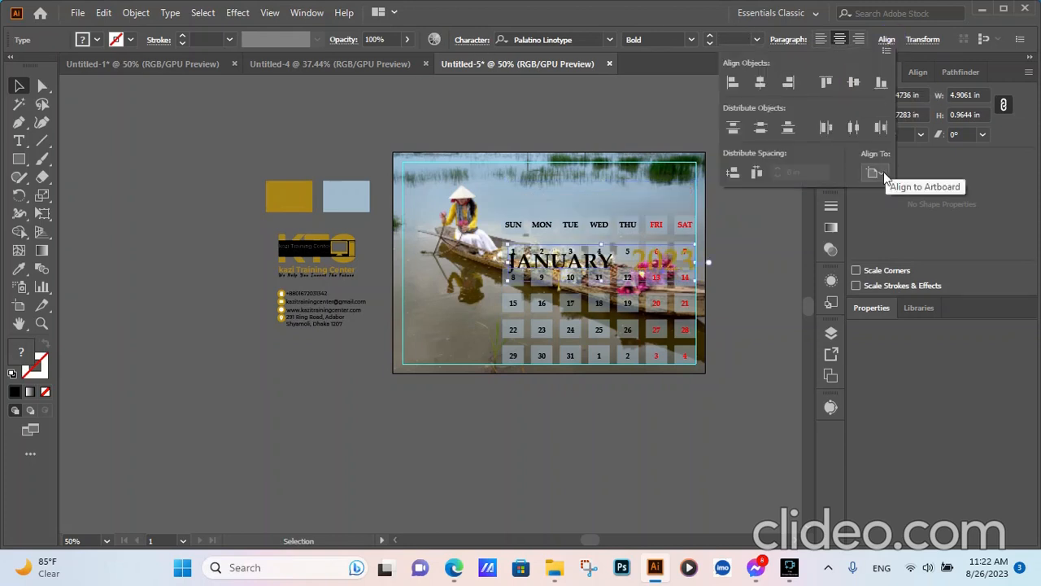
pyautogui.click(752, 251)
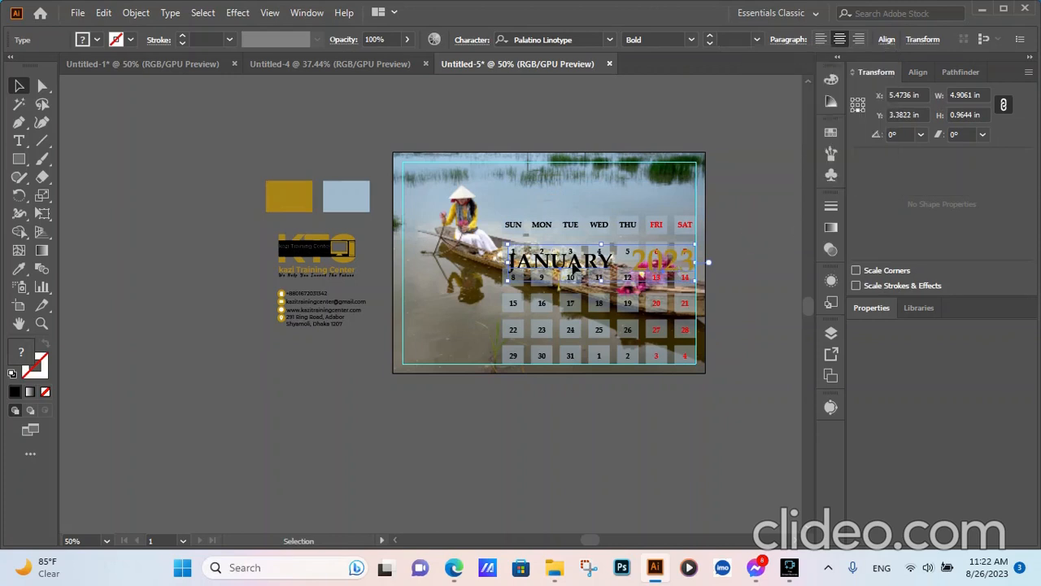
pyautogui.moveTo(574, 266); pyautogui.dragTo(593, 202)
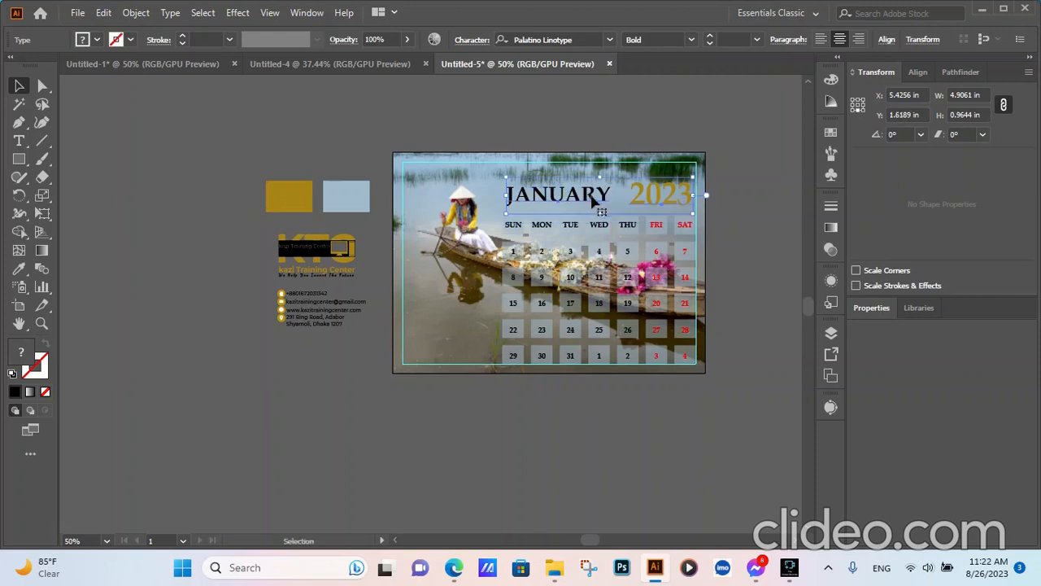
pyautogui.click(756, 244)
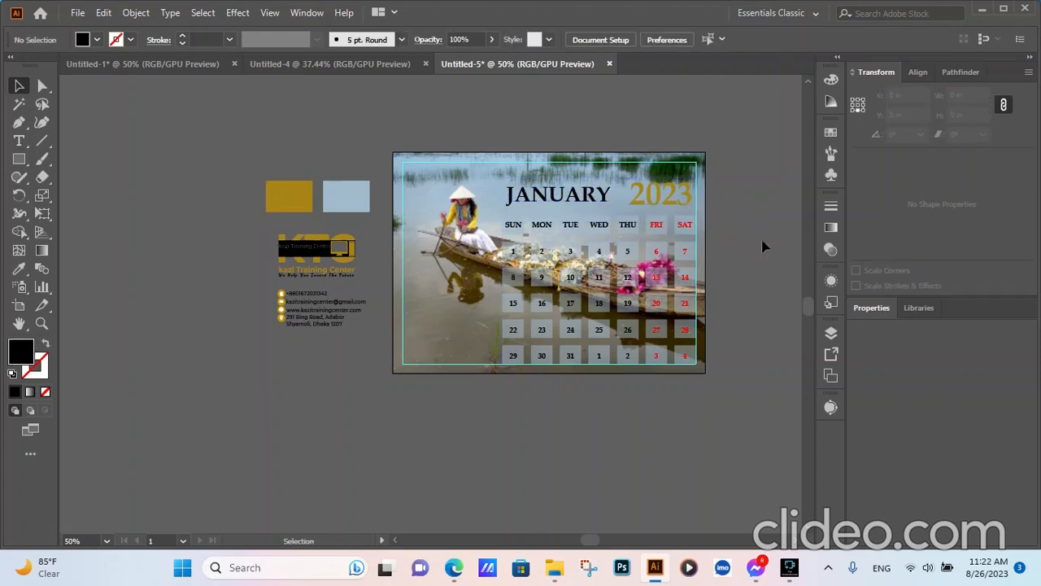
# Move the logo and contact details group to the calendar's lower-left margin corner, at about X 1.41 in, Y 5.53 in, and bring it to front.
pyautogui.scroll(-1, 763, 245)
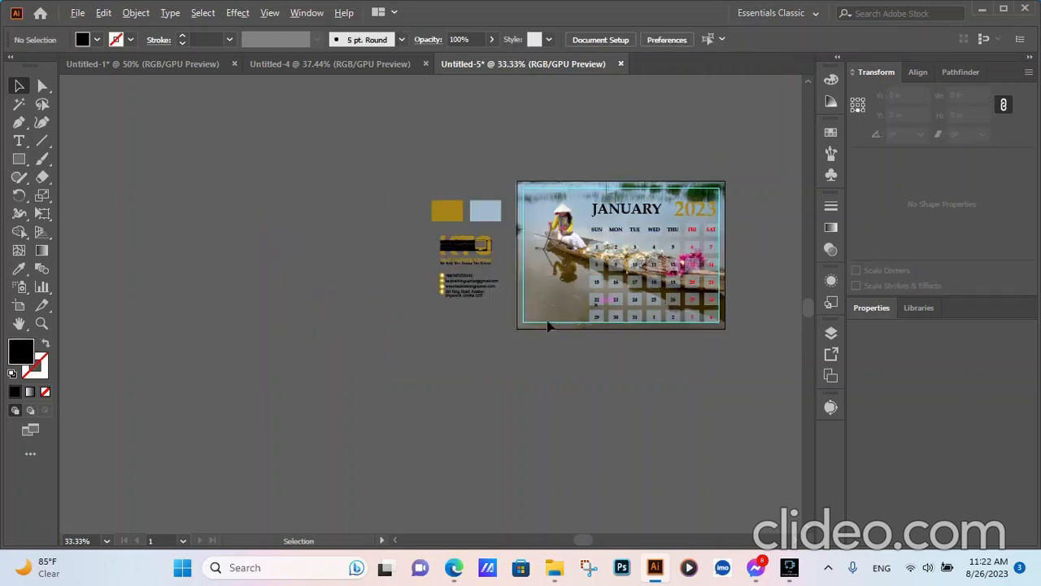
pyautogui.moveTo(432, 288); pyautogui.dragTo(446, 307)
pyautogui.moveTo(450, 245); pyautogui.dragTo(533, 270)
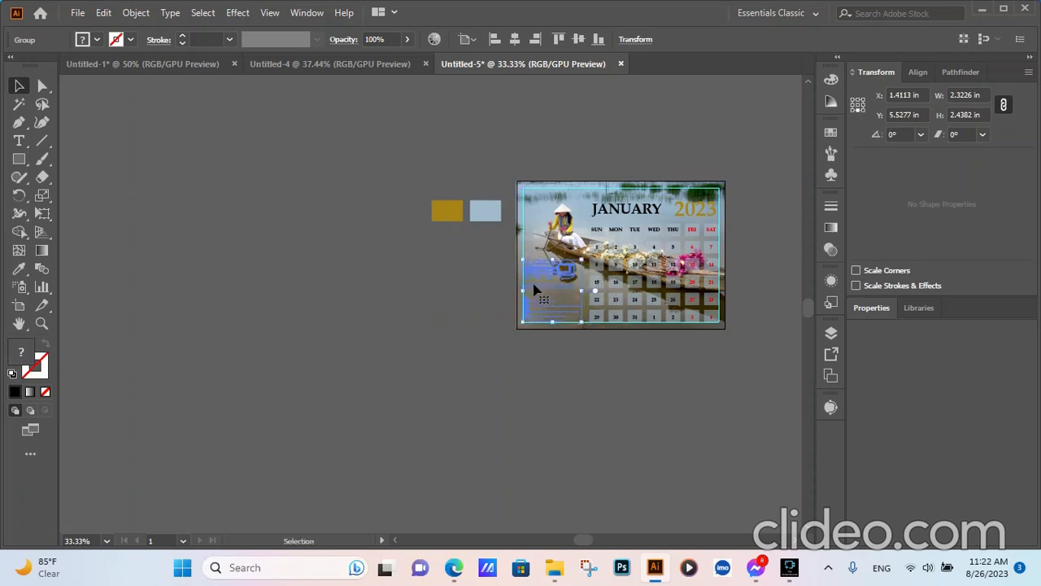
pyautogui.rightClick(540, 269)
pyautogui.moveTo(601, 470)
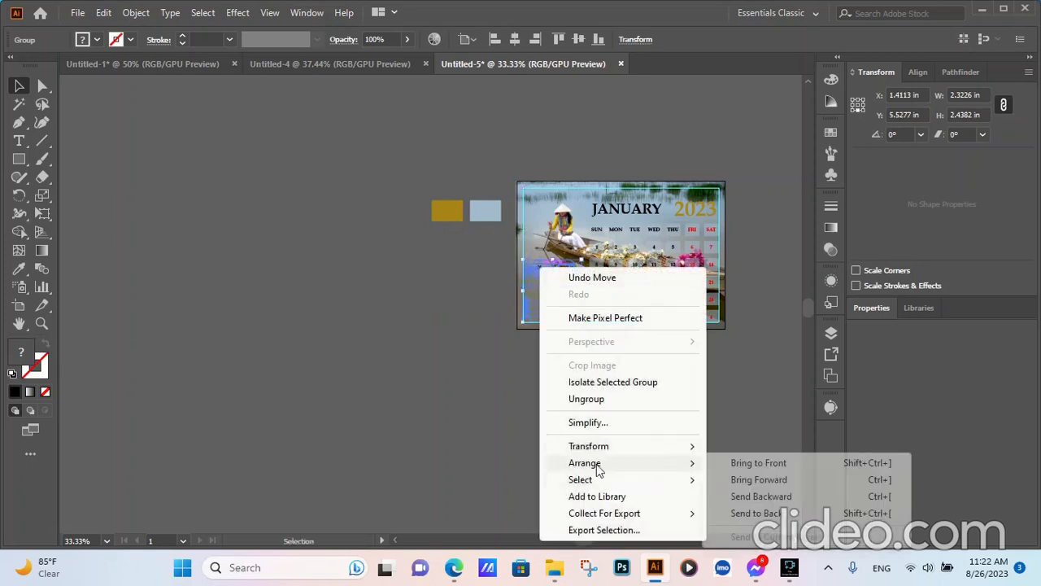
pyautogui.click(752, 467)
pyautogui.click(464, 465)
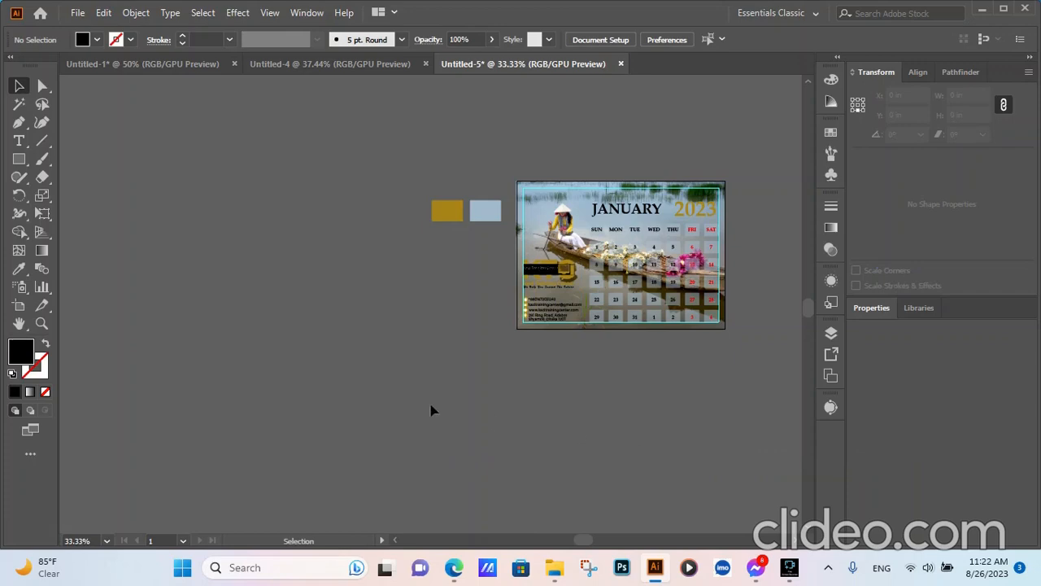
# Inspect the placed logo and contact details up close, along with the overall calendar layout.
pyautogui.scroll(-1, 343, 393)
pyautogui.scroll(5, 542, 340)
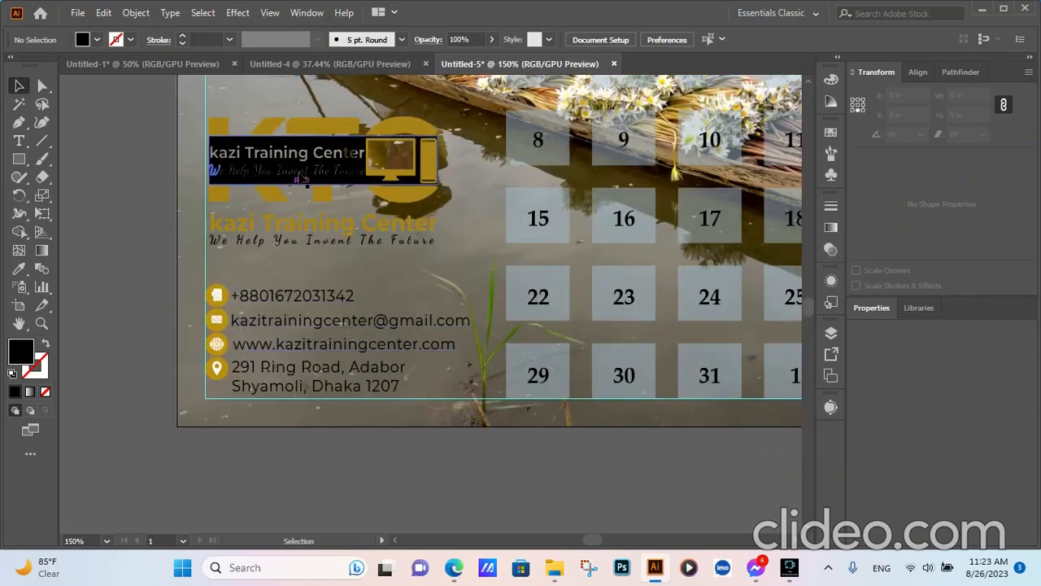
pyautogui.click(314, 132)
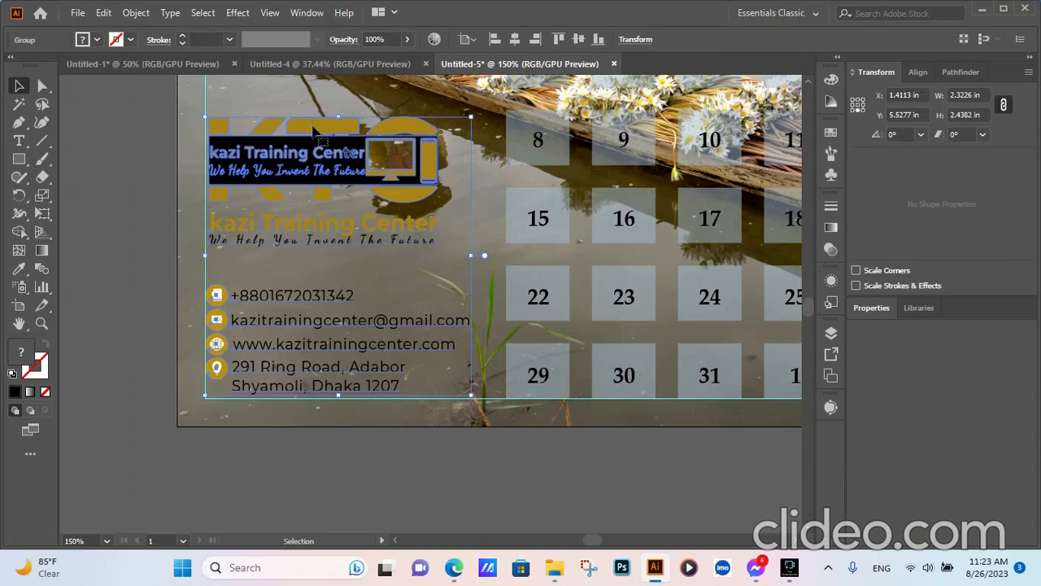
pyautogui.scroll(-3, 172, 250)
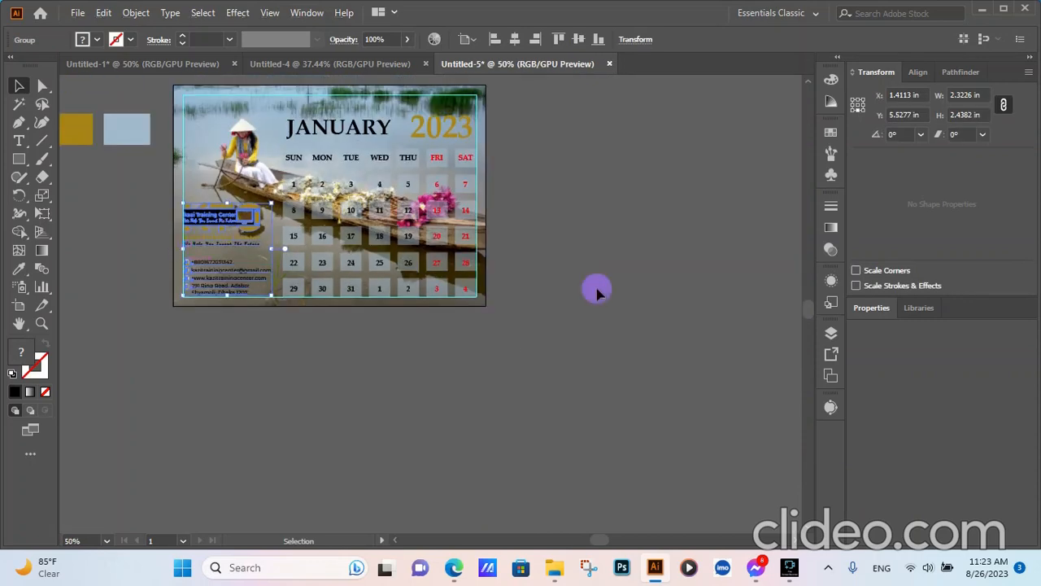
pyautogui.click(597, 293)
pyautogui.scroll(-1, 599, 294)
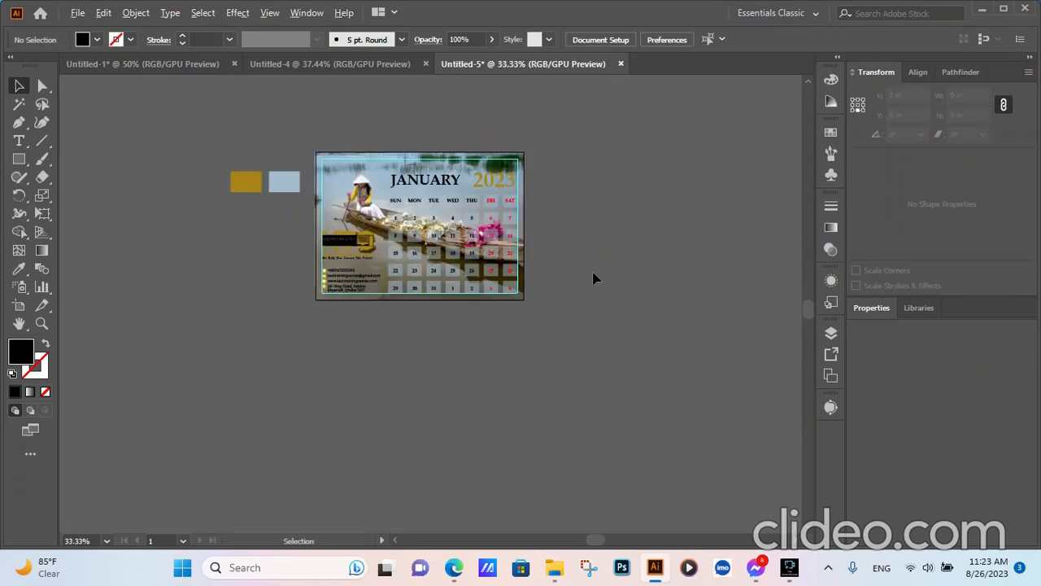
pyautogui.scroll(2, 417, 147)
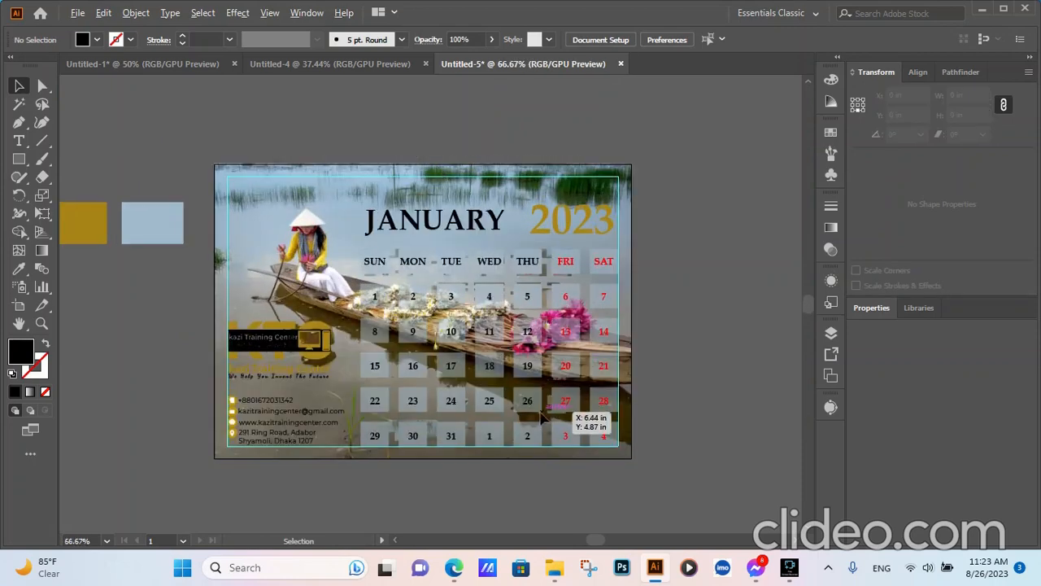